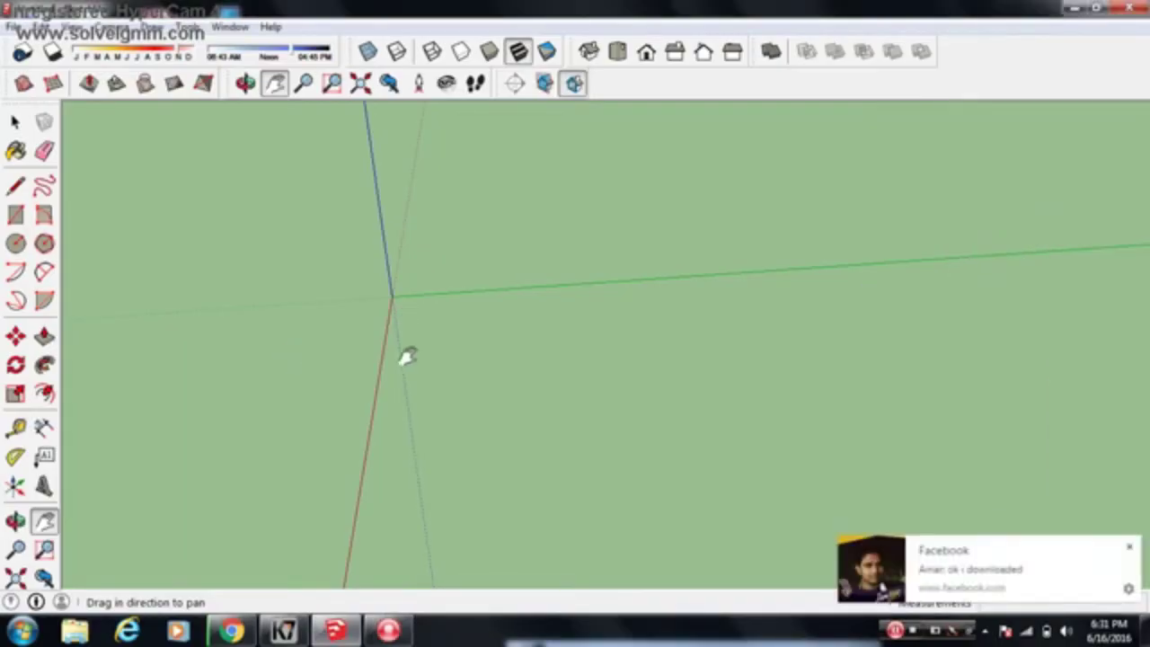
Draw a floor rectangle from the axes origin, about 63' 2 5/8" by 92' 4 1/8", redrawing it once
mouse_move(491, 296)
left_mouse_down()
mouse_move(454, 243)
mouse_move(709, 257)
mouse_move(440, 264)
mouse_move(480, 342)
mouse_move(493, 243)
mouse_move(519, 256)
left_mouse_up()
key("o")
key("h")
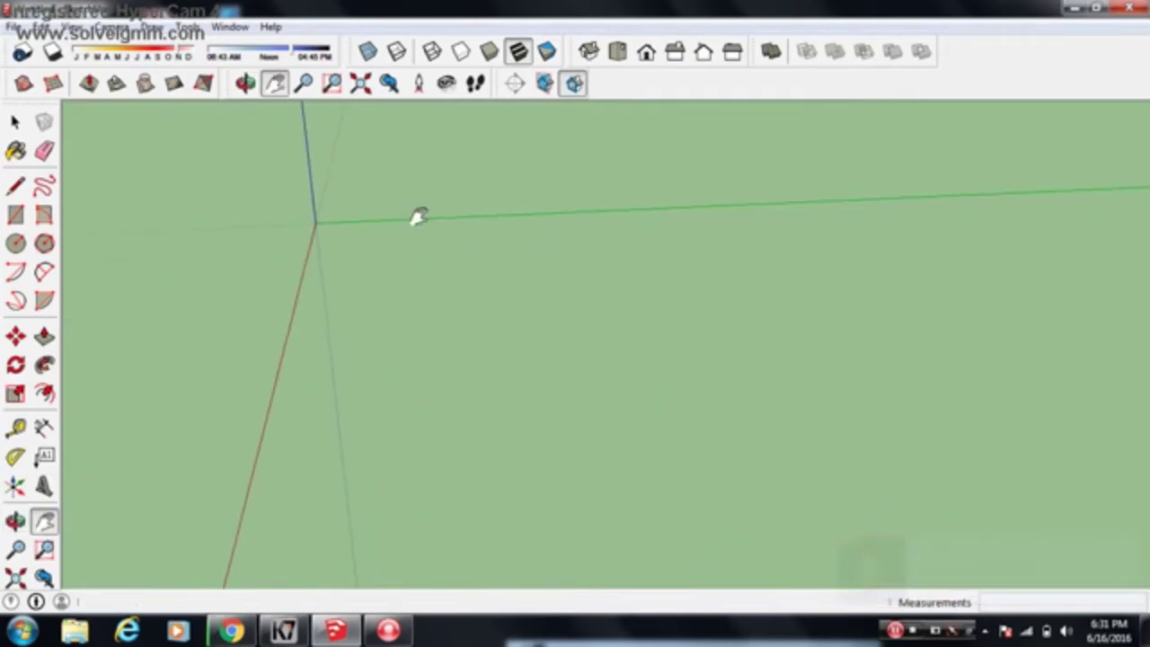
left_click_drag(418, 218, 502, 292)
left_click_drag(504, 372, 360, 344)
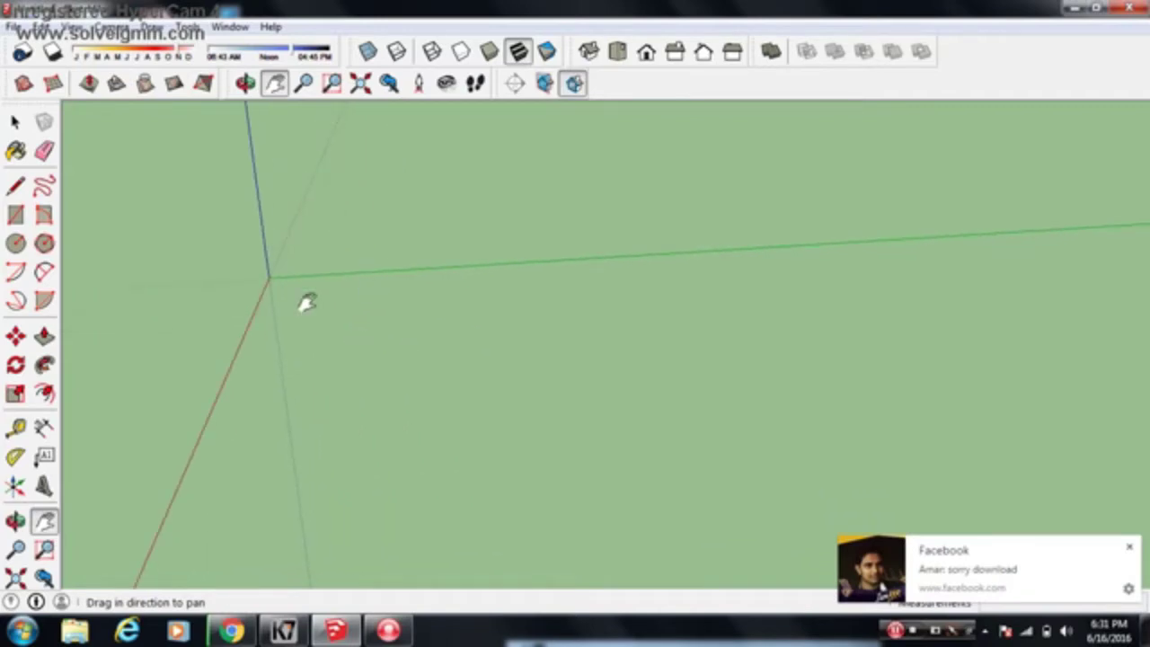
left_click(15, 215)
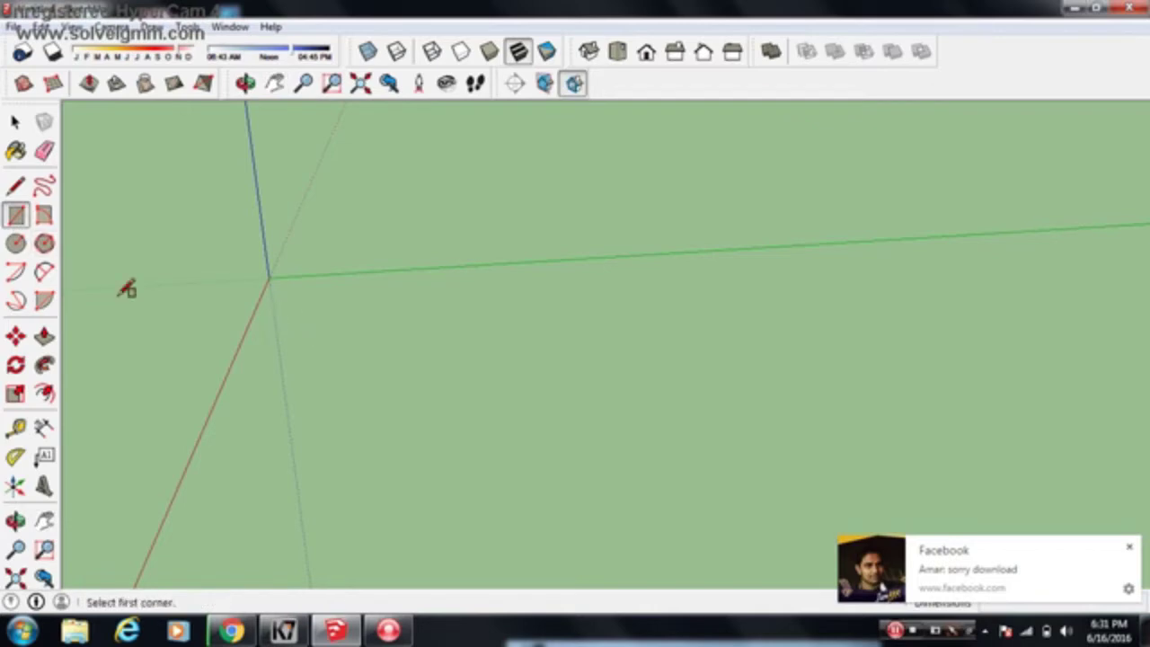
left_click(270, 277)
left_click(828, 388)
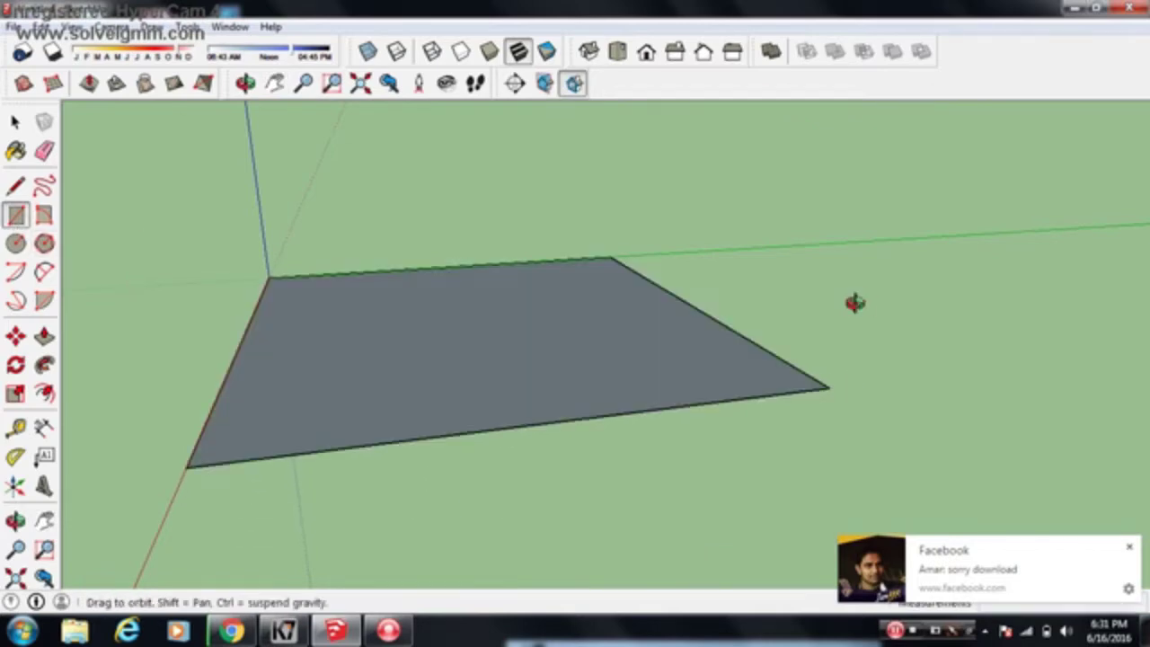
middle_click_drag(855, 303, 778, 480)
key("ctrl+z")
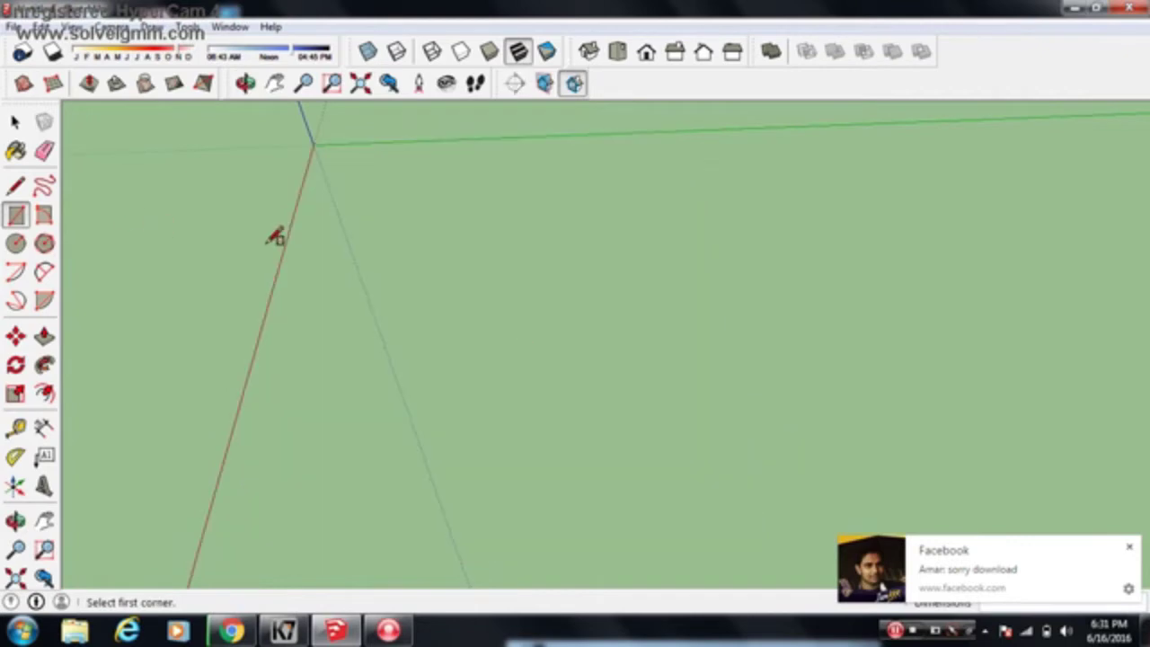
left_click(313, 142)
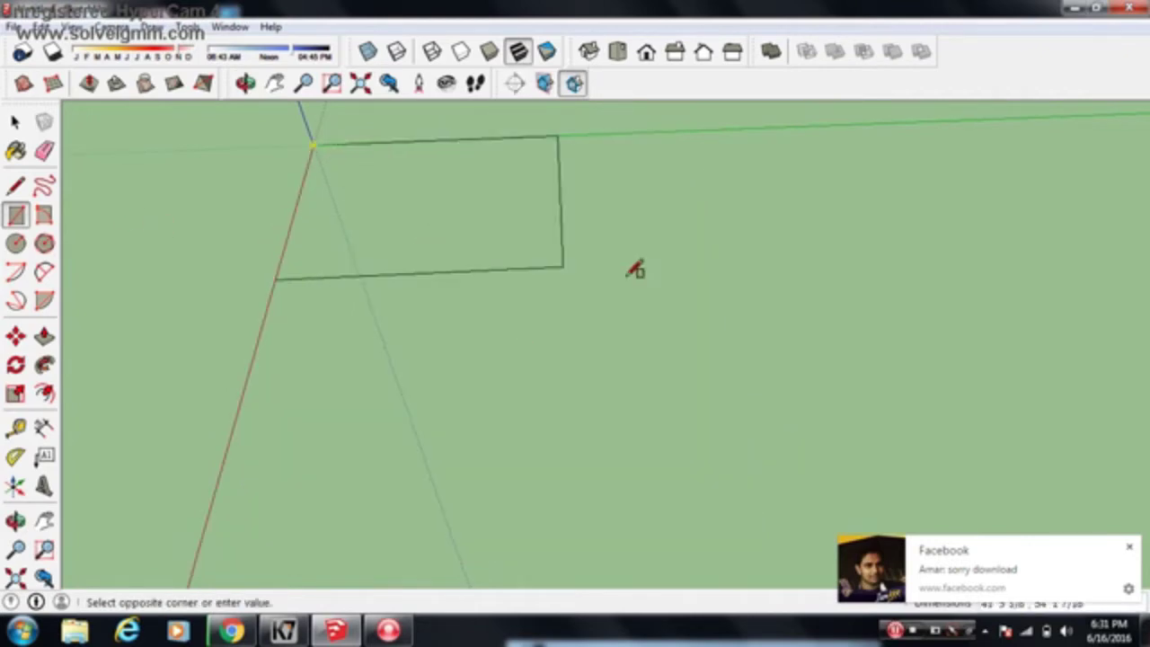
left_click(785, 344)
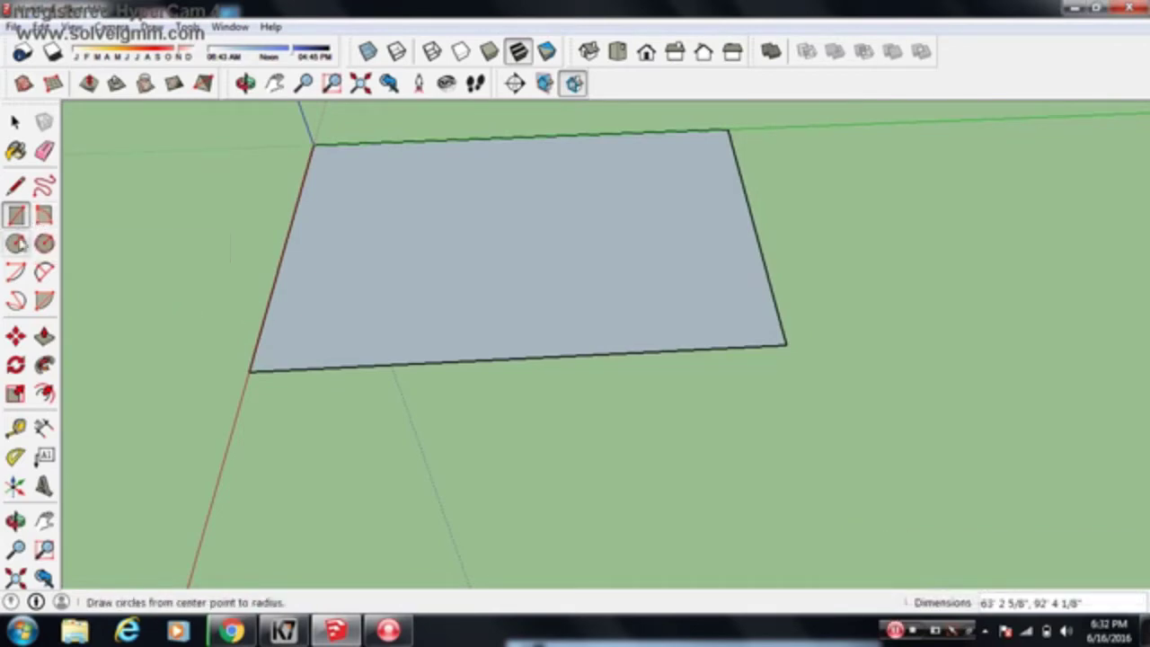
Draw two rectangles inward from the floor face's top-left and top-right corners
key("h")
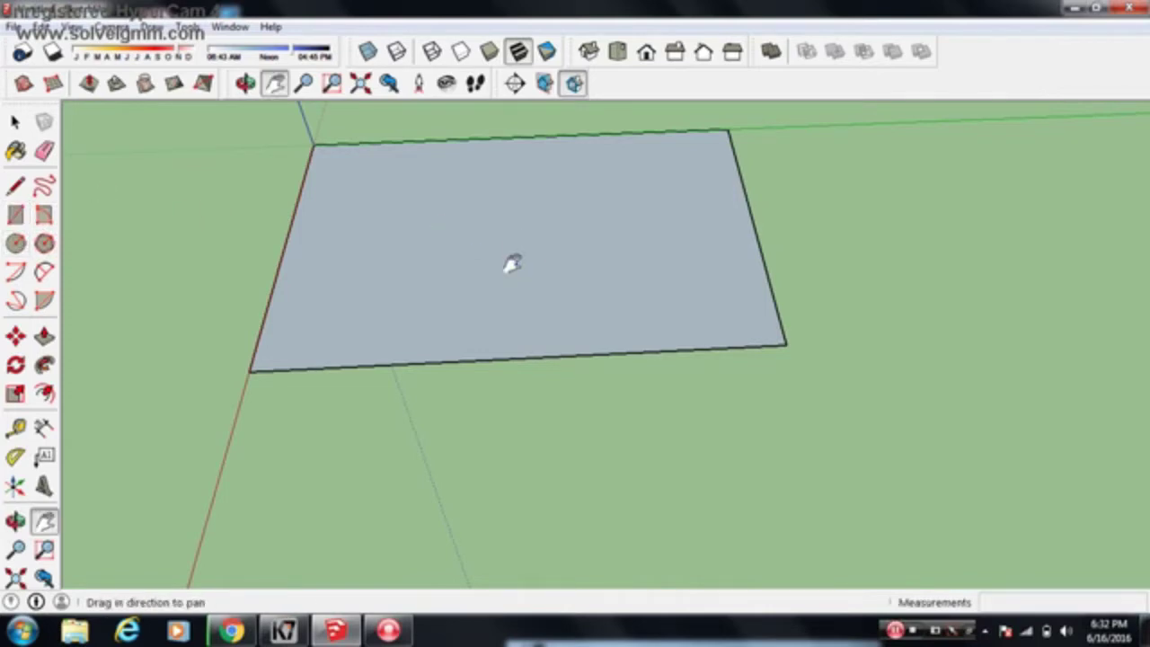
left_click_drag(513, 264, 542, 362)
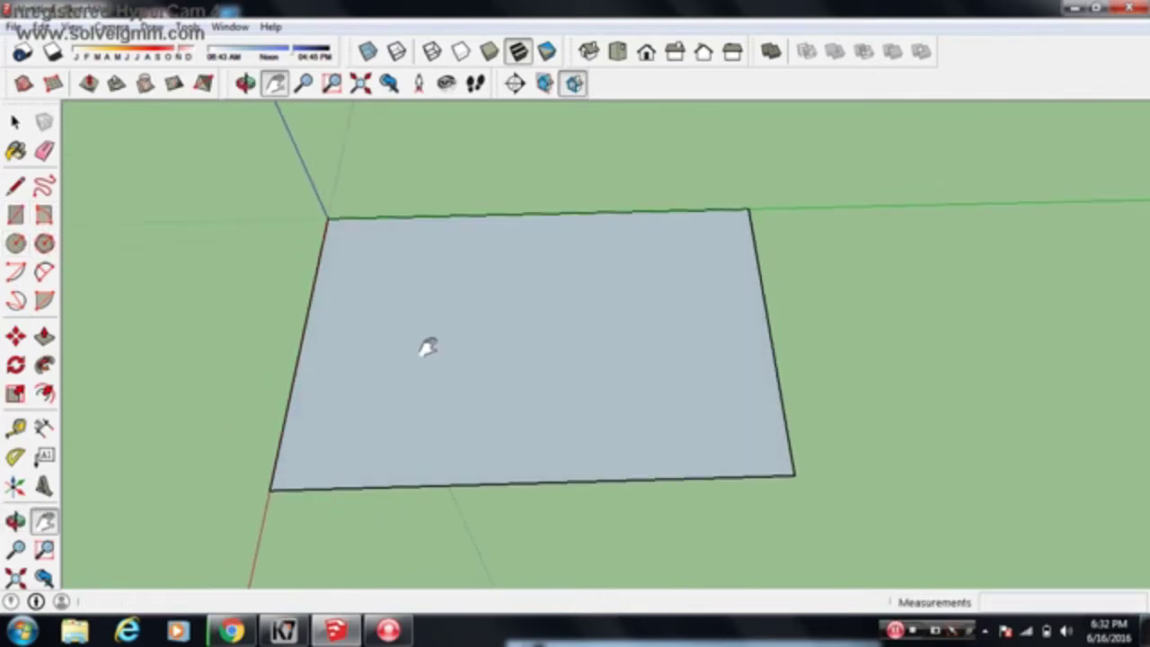
key("r")
left_click(329, 218)
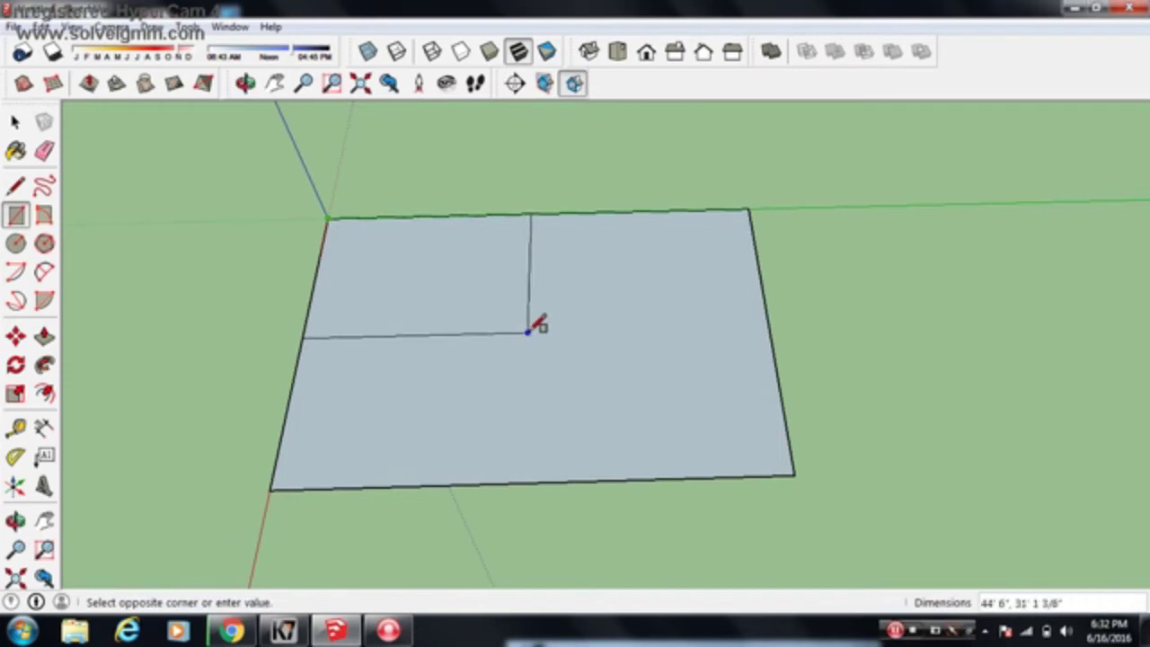
left_click(479, 346)
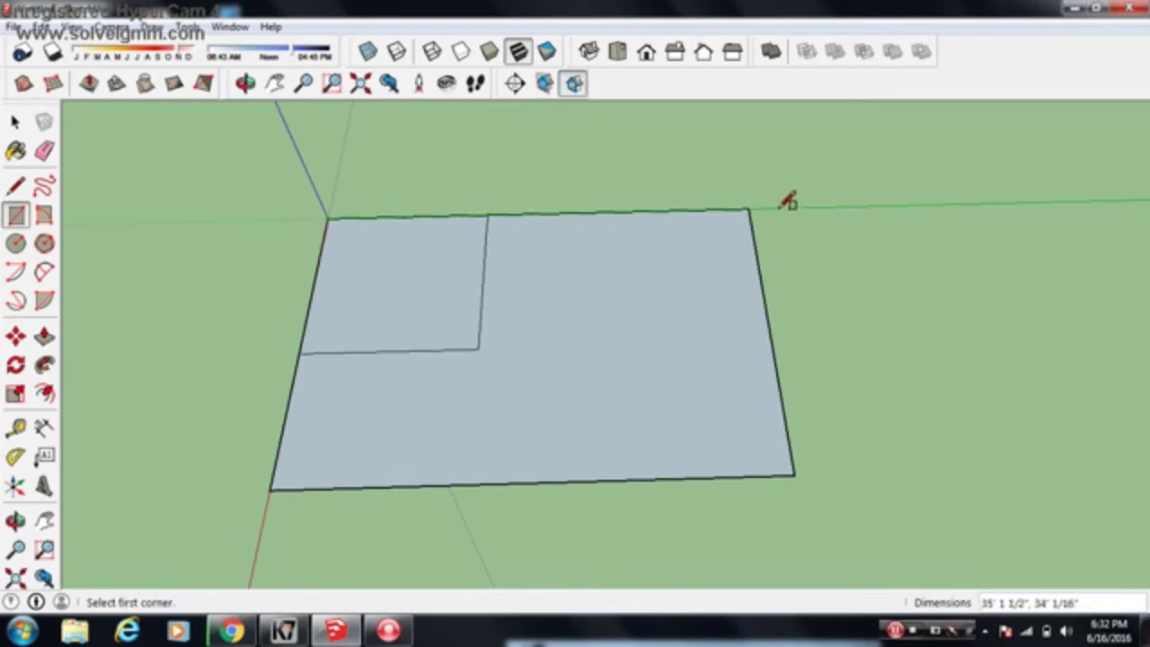
left_click(752, 209)
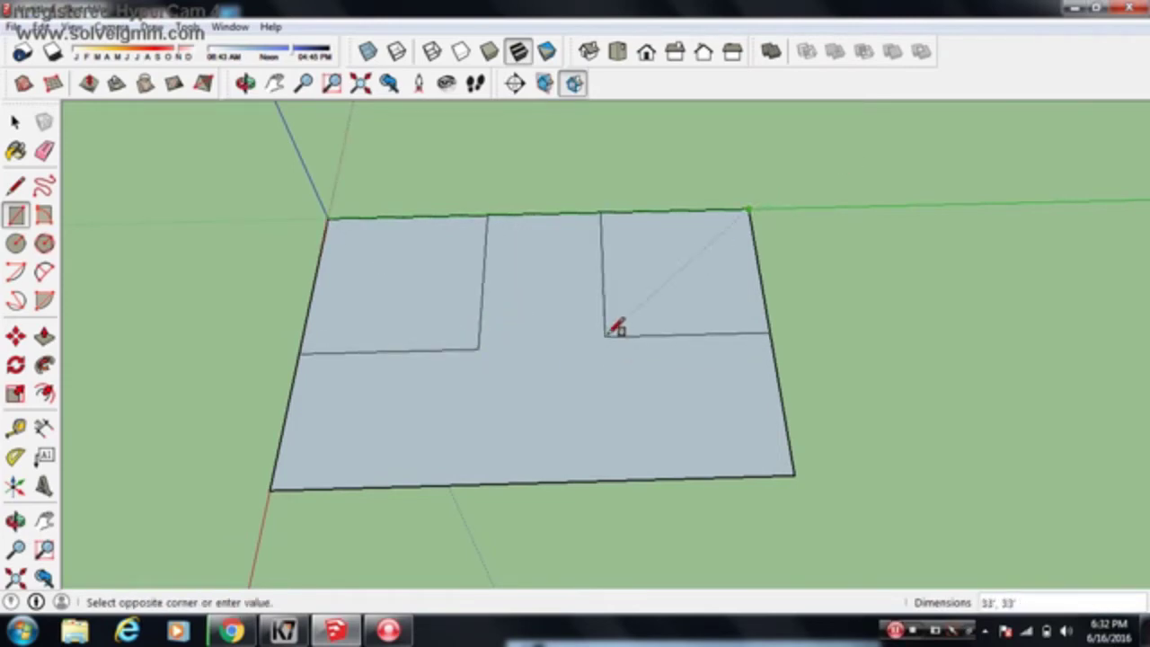
left_click(605, 333)
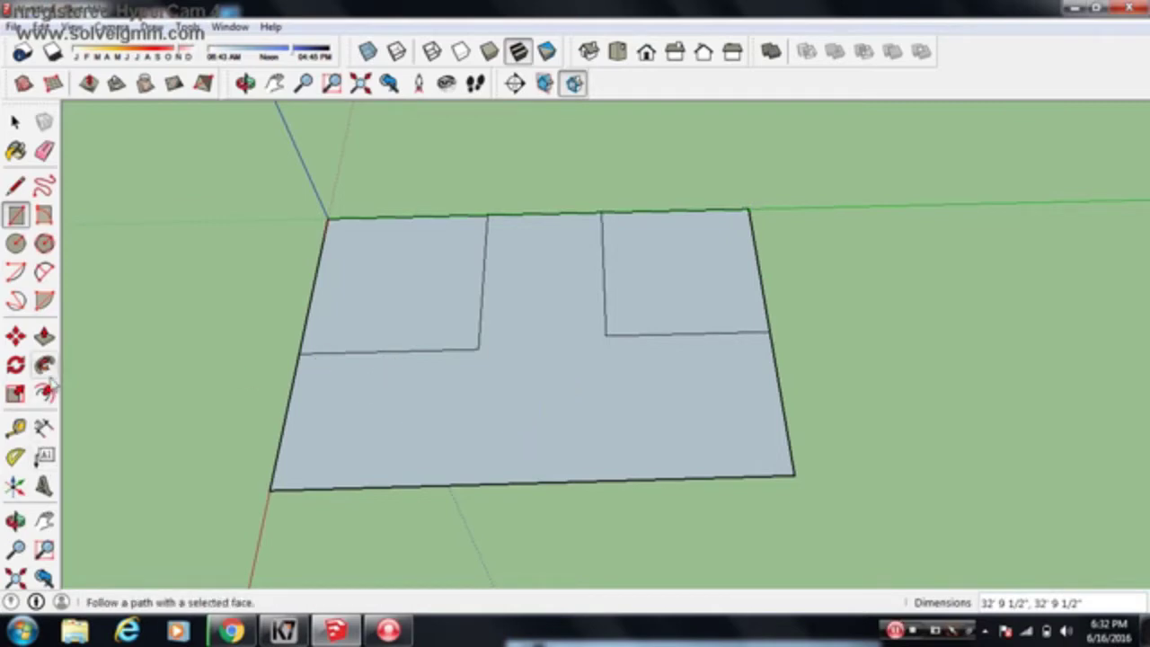
Offset the T-shaped face's outline slightly inward to form the wall thickness
left_click(44, 393)
left_click(478, 349)
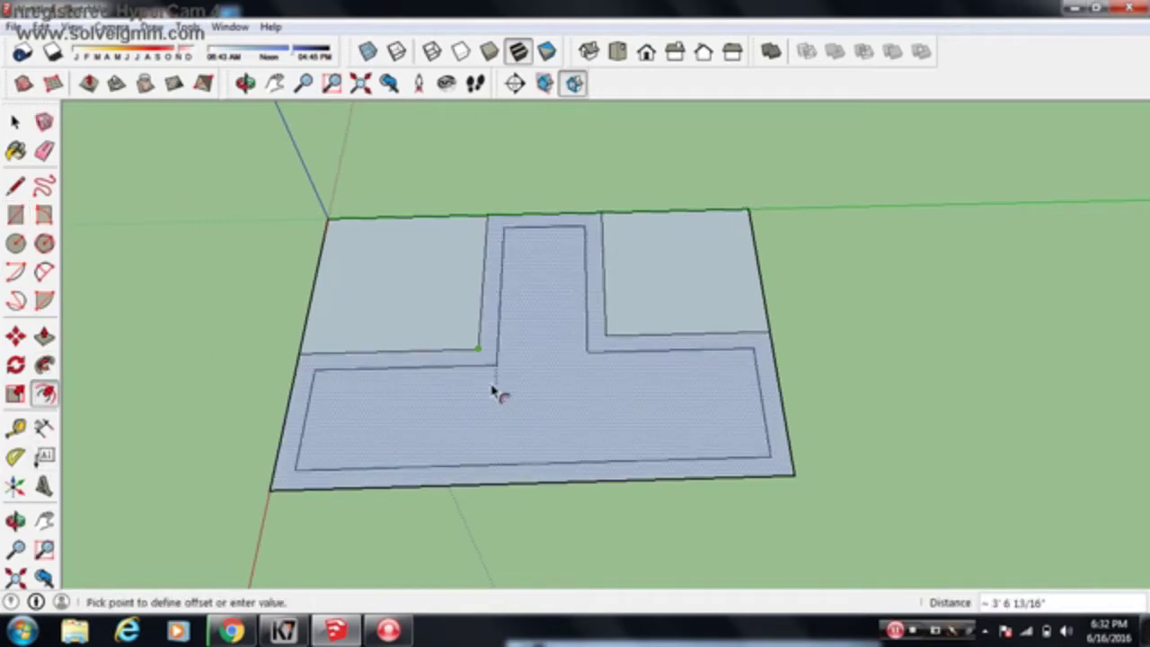
left_click(488, 386)
mouse_move(436, 311)
middle_mouse_down()
mouse_move(436, 356)
mouse_move(411, 406)
middle_mouse_up()
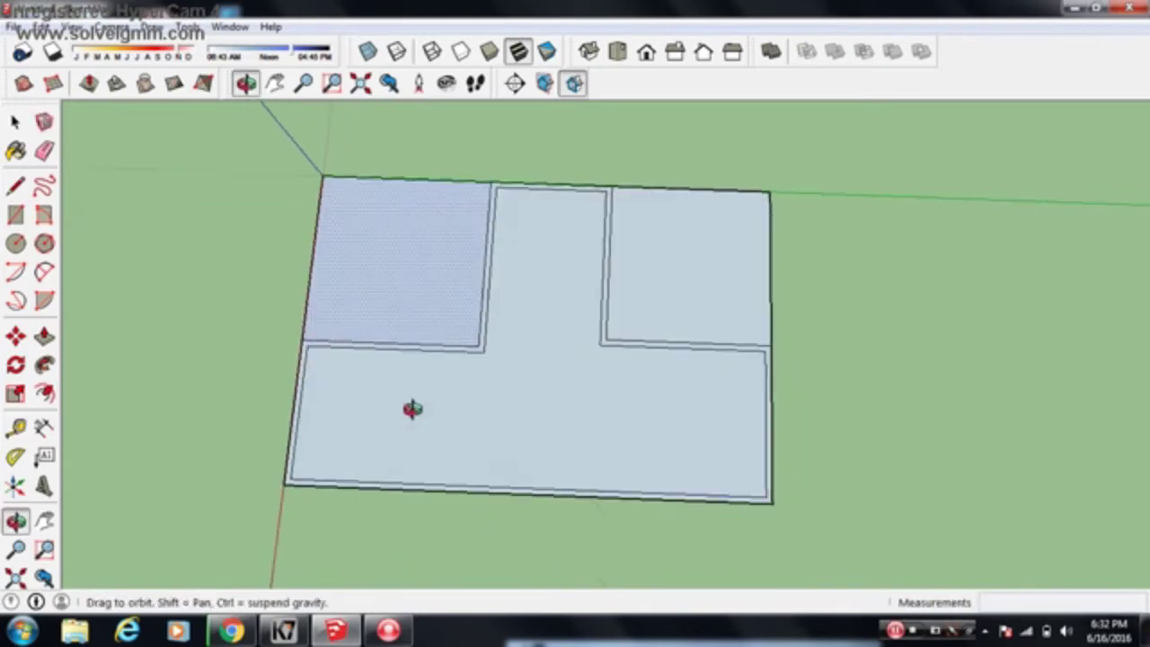
Draw an edge from the left wall corner up to the far top corner
key("l")
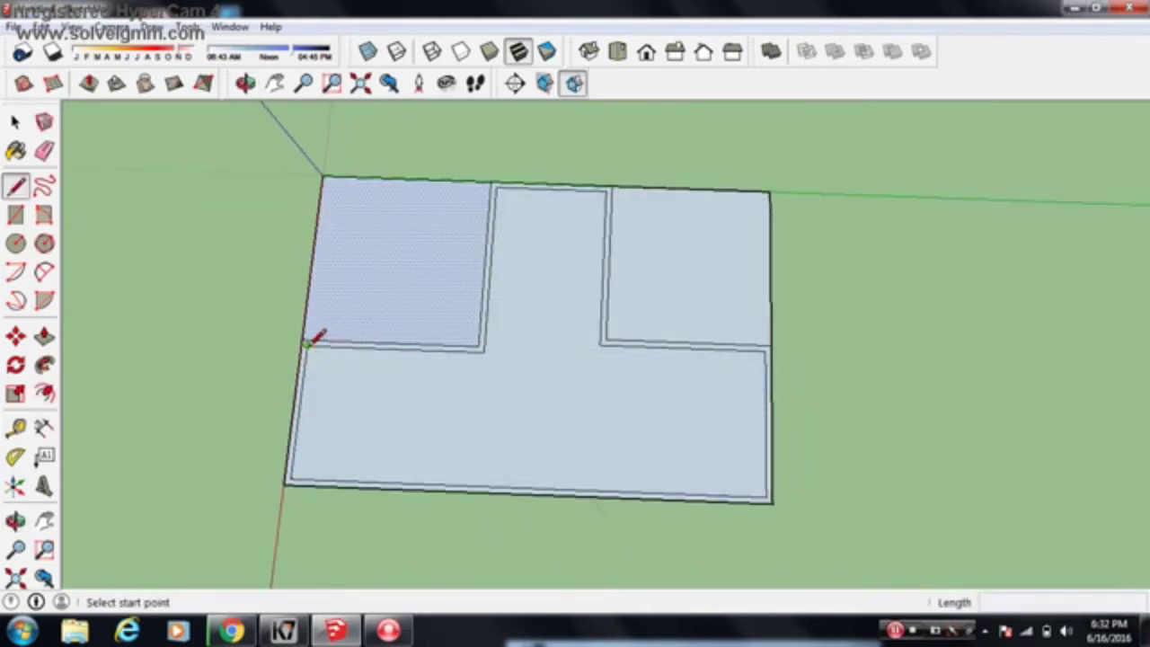
scroll(315, 340, "up", 3)
left_click(316, 334)
scroll(324, 297, "down", 2)
middle_click_drag(350, 193, 423, 360, "shift")
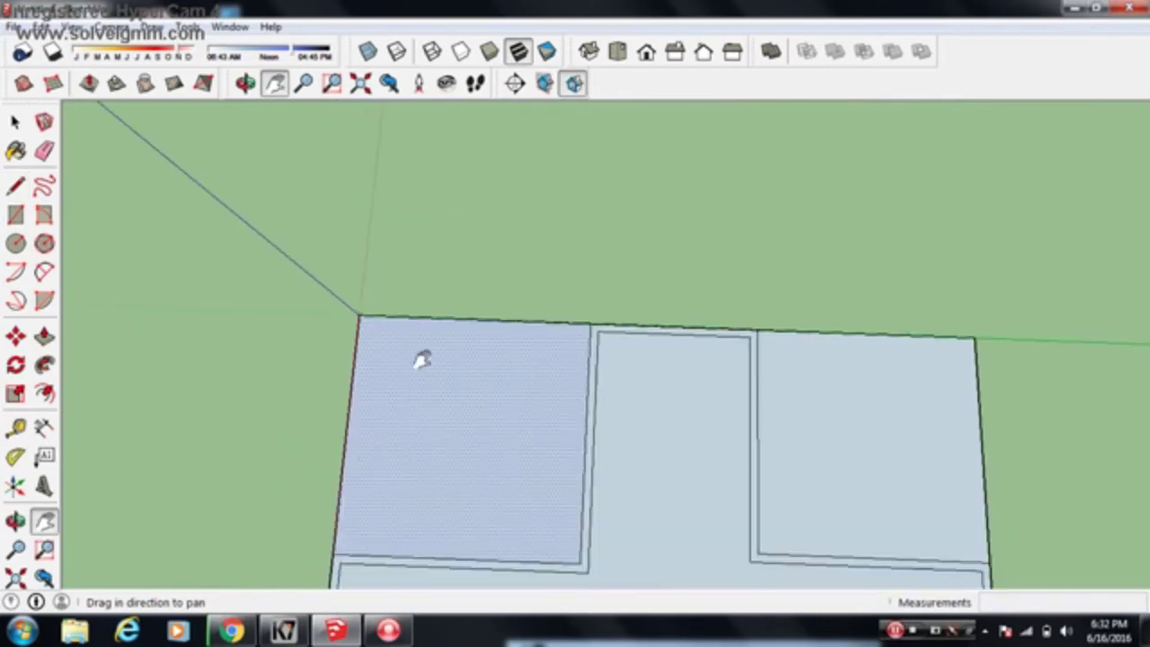
scroll(422, 359, "up", 2)
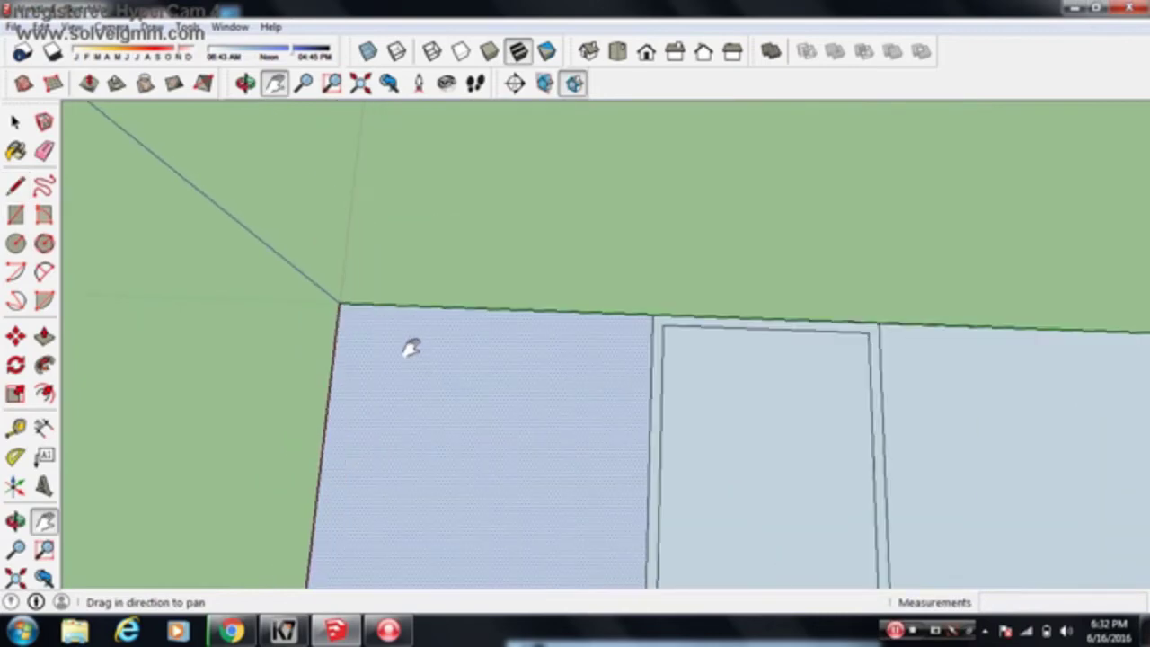
left_click(352, 305)
Continue the edge along the floor's far side and add a short connecting edge
scroll(347, 307, "up", 2)
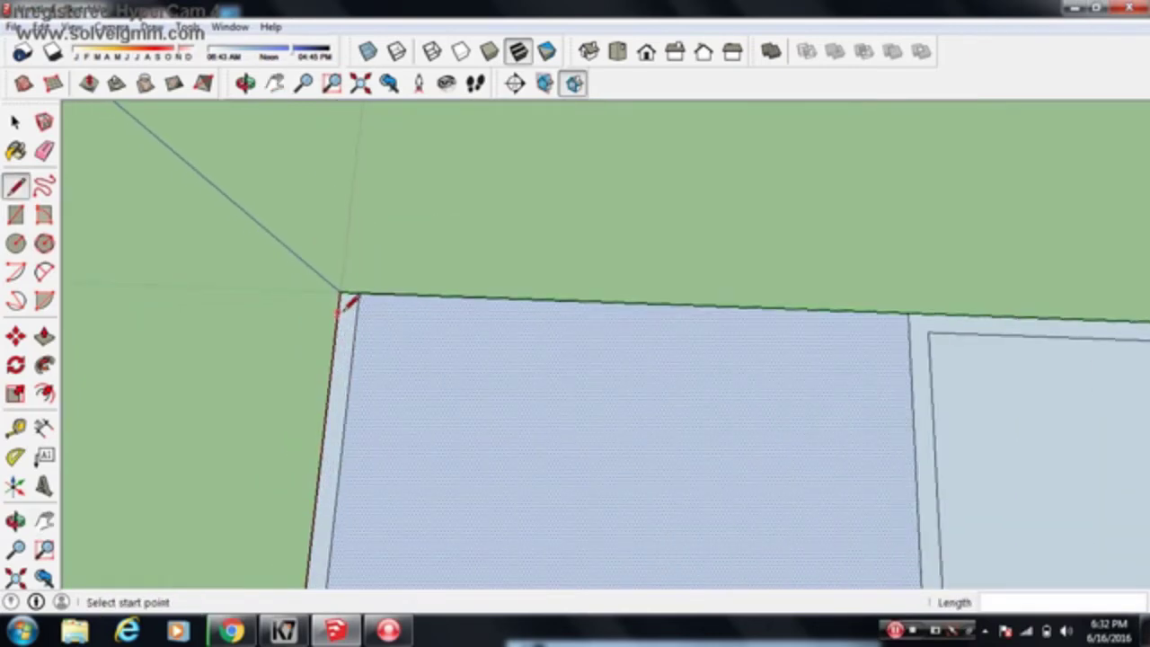
scroll(347, 304, "down", 2)
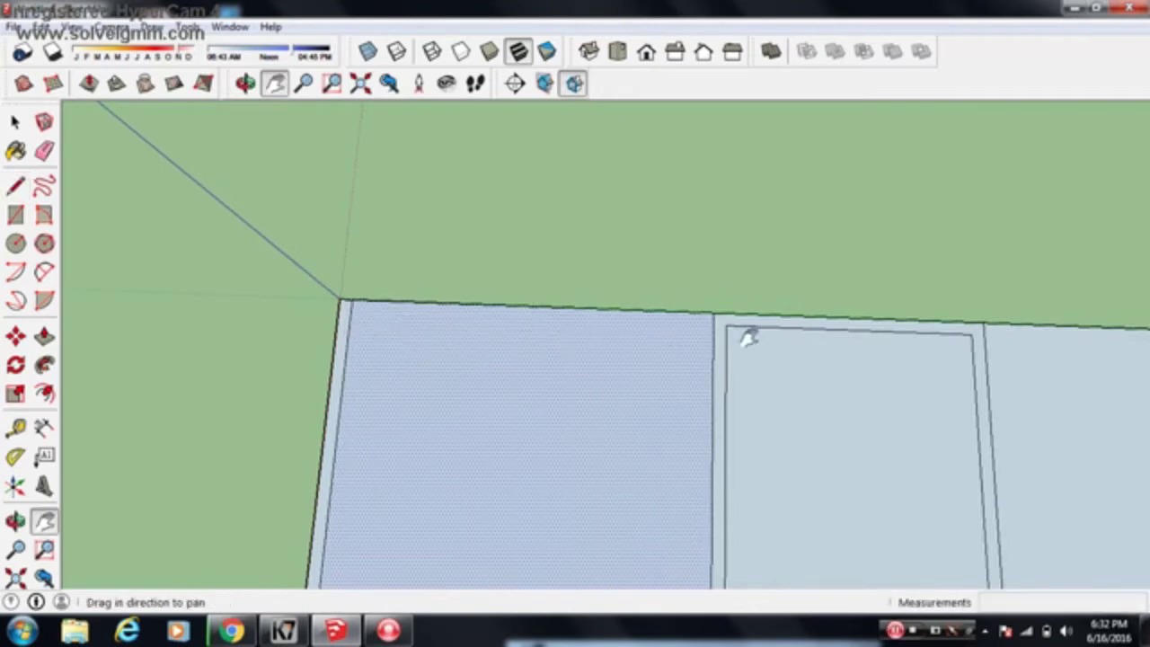
middle_click_drag(745, 333, 325, 364, "shift")
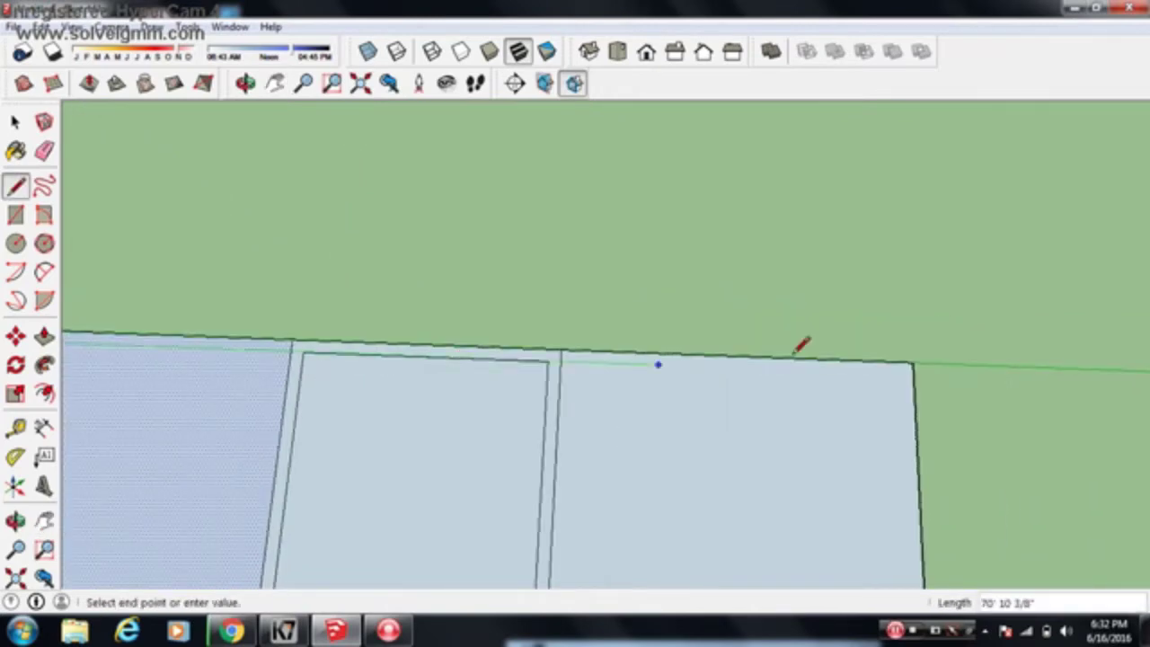
left_click(917, 367)
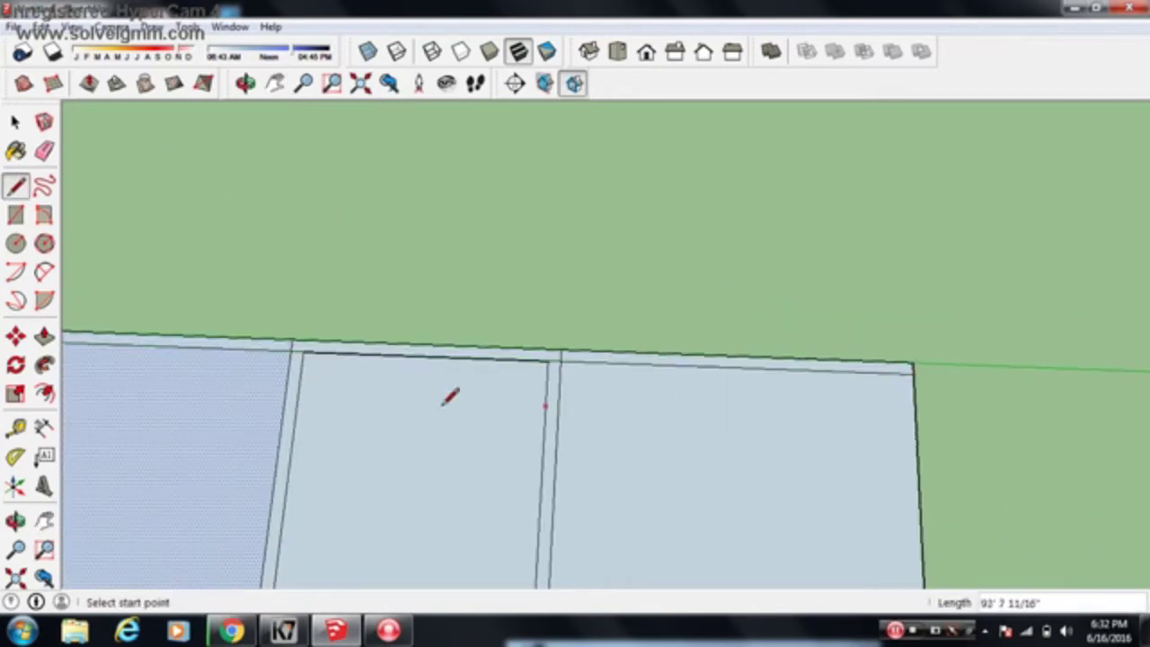
scroll(333, 303, "up", 1)
scroll(329, 309, "up", 2)
scroll(301, 355, "up", 2)
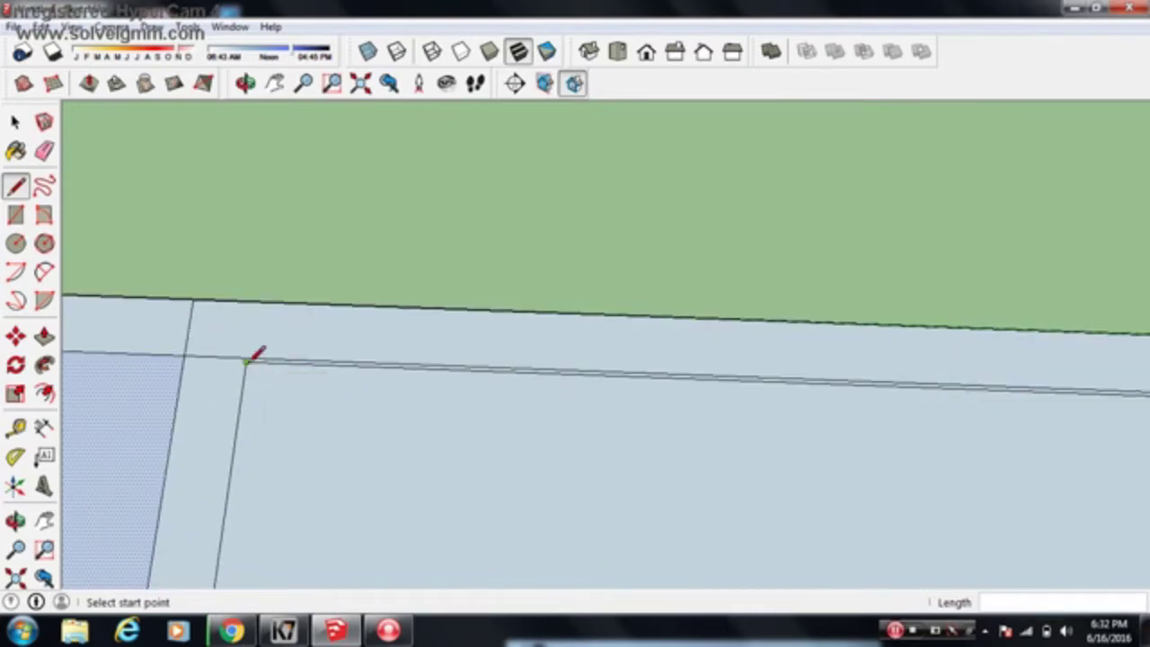
scroll(246, 361, "up", 1)
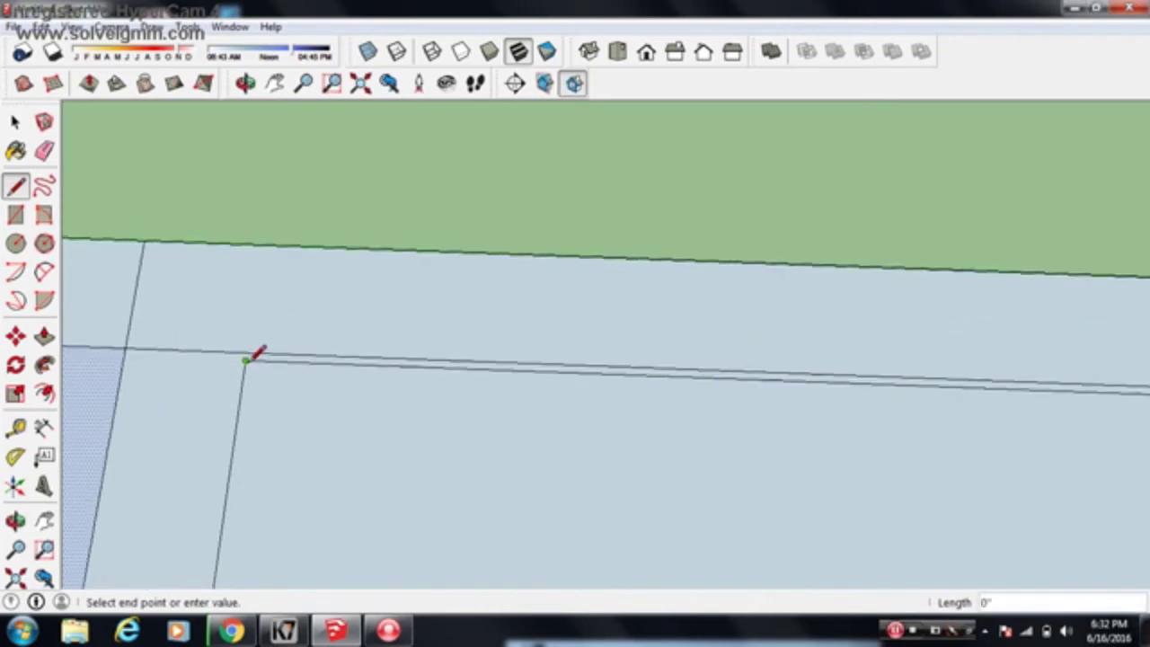
scroll(245, 358, "up", 2)
left_click(245, 342)
scroll(245, 343, "down", 1)
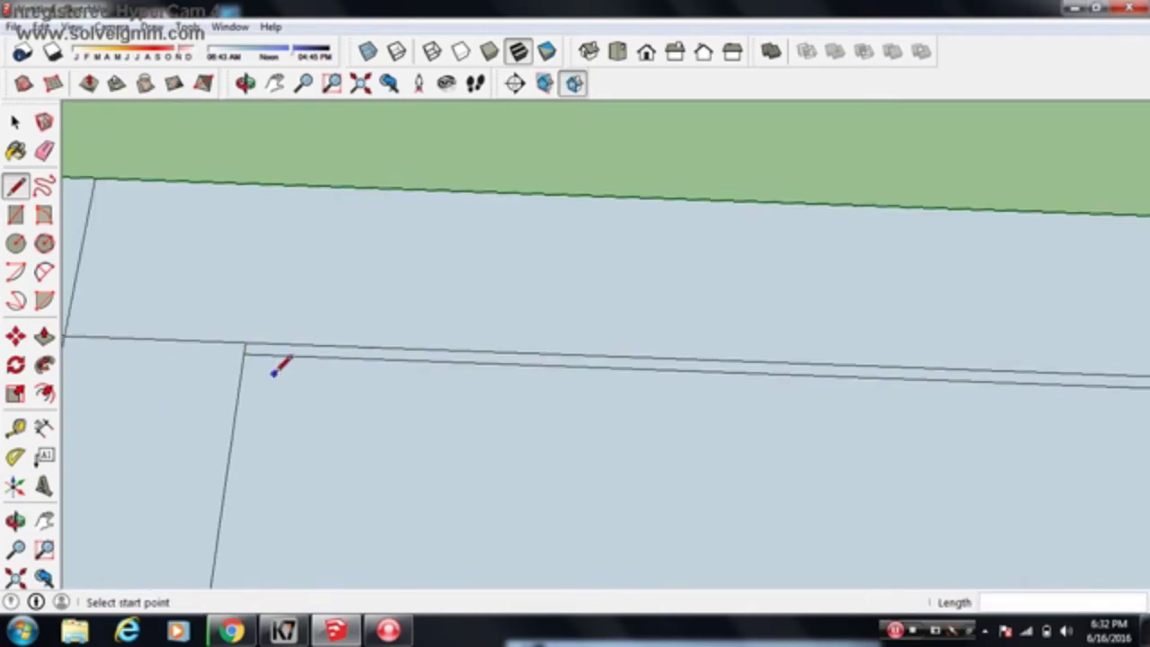
Erase the extra parallel edge along the far wall
key("e")
left_click(364, 355)
scroll(370, 368, "down", 1)
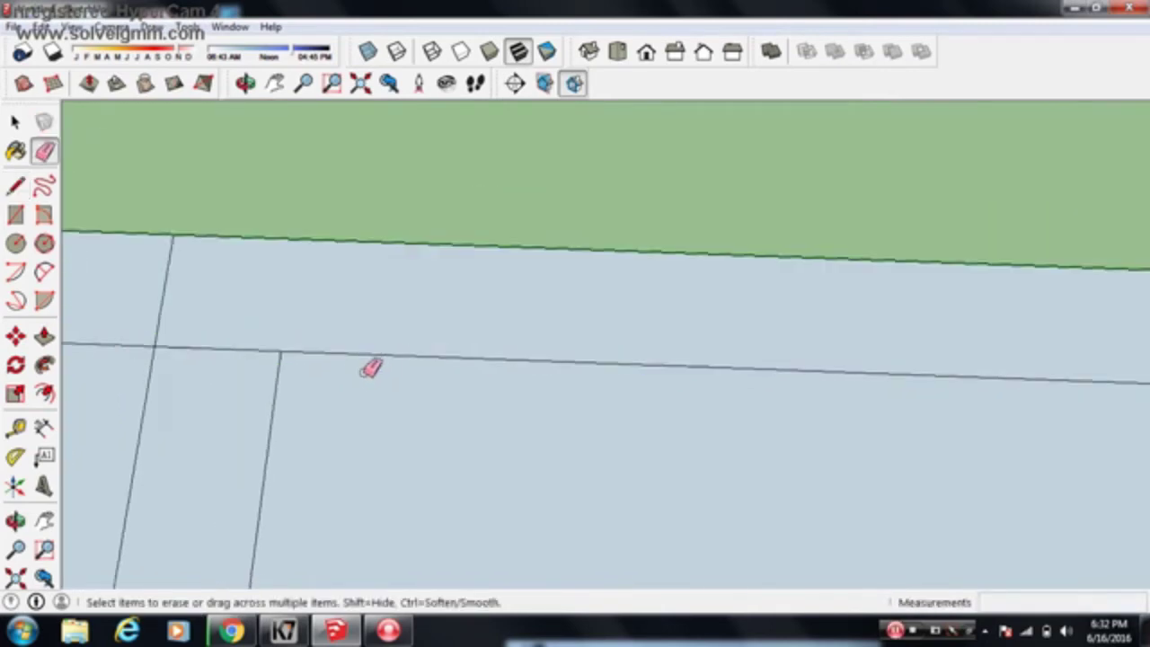
scroll(375, 376, "down", 2)
mouse_move(416, 392)
middle_mouse_down("shift")
mouse_move(470, 316)
mouse_move(860, 341)
mouse_move(745, 301)
mouse_move(795, 261)
mouse_move(812, 387)
middle_mouse_up("shift")
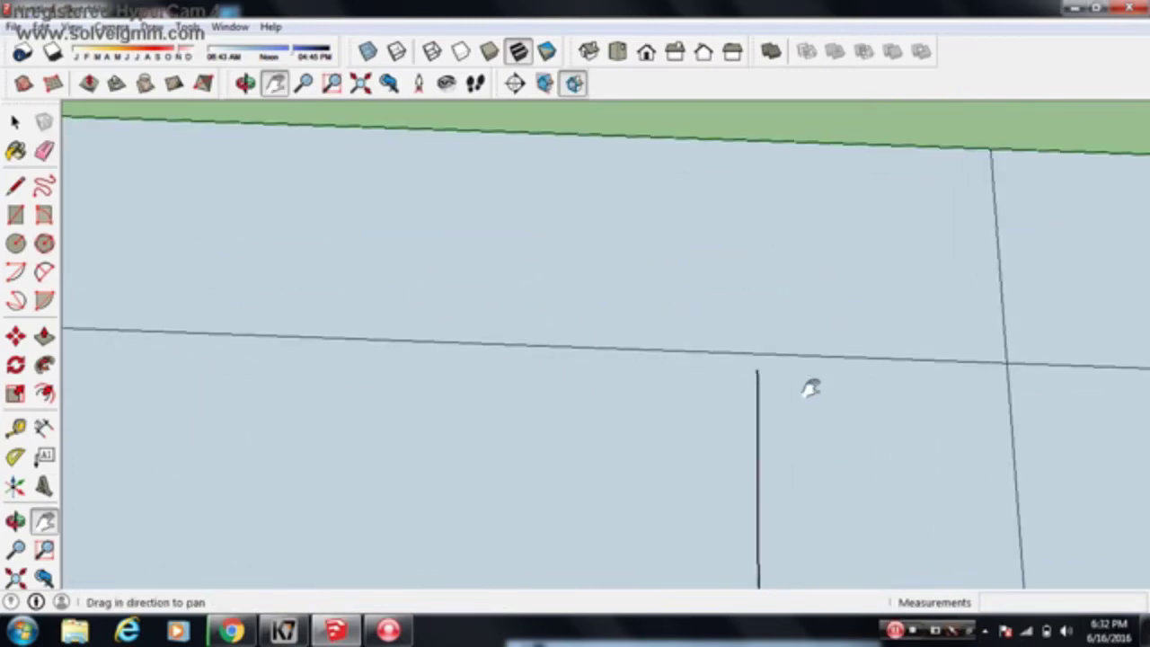
Draw a line where the partition meets the wall and erase the short edge across the gap
left_click(757, 368)
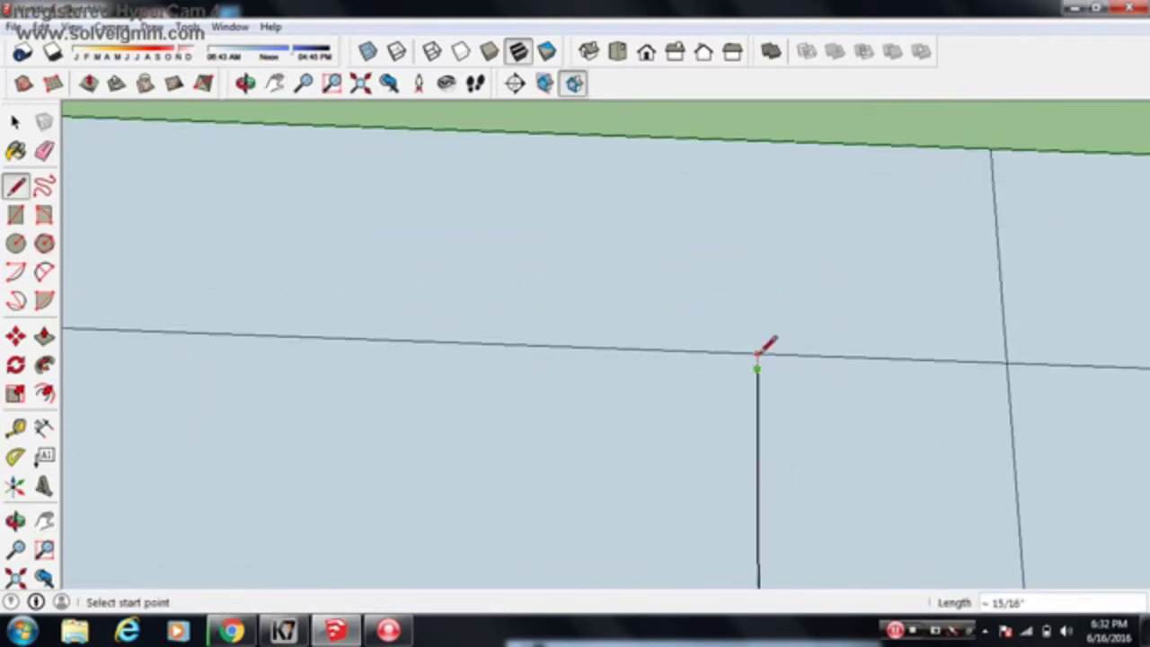
scroll(759, 354, "down", 2)
key("e")
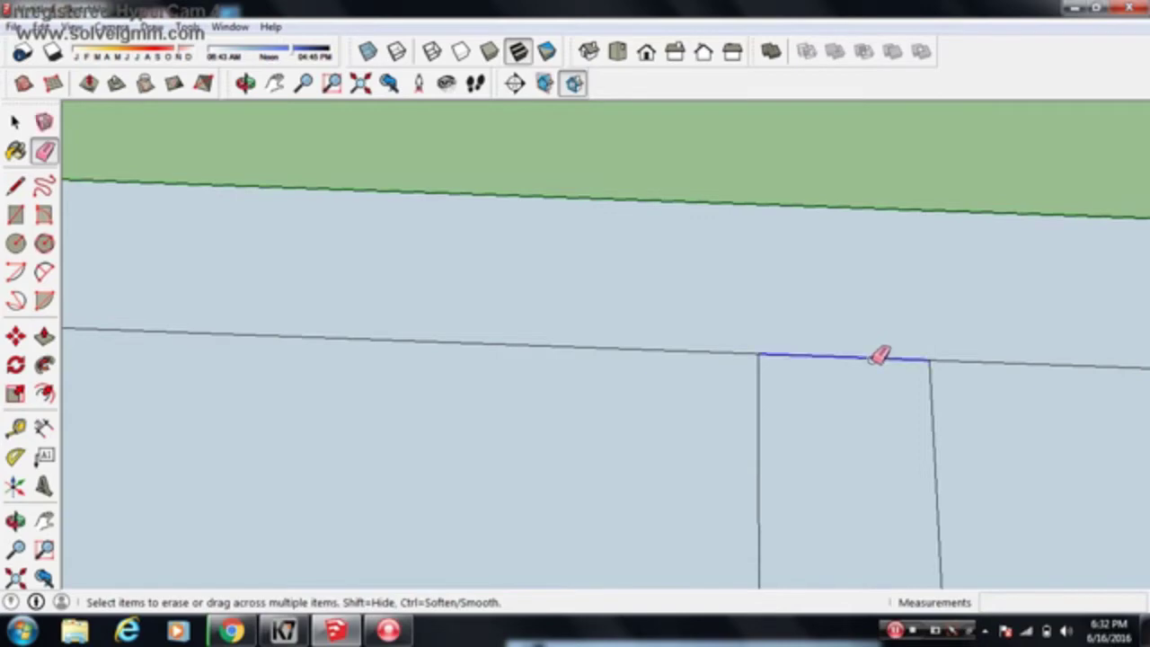
middle_click_drag(798, 329, 368, 376)
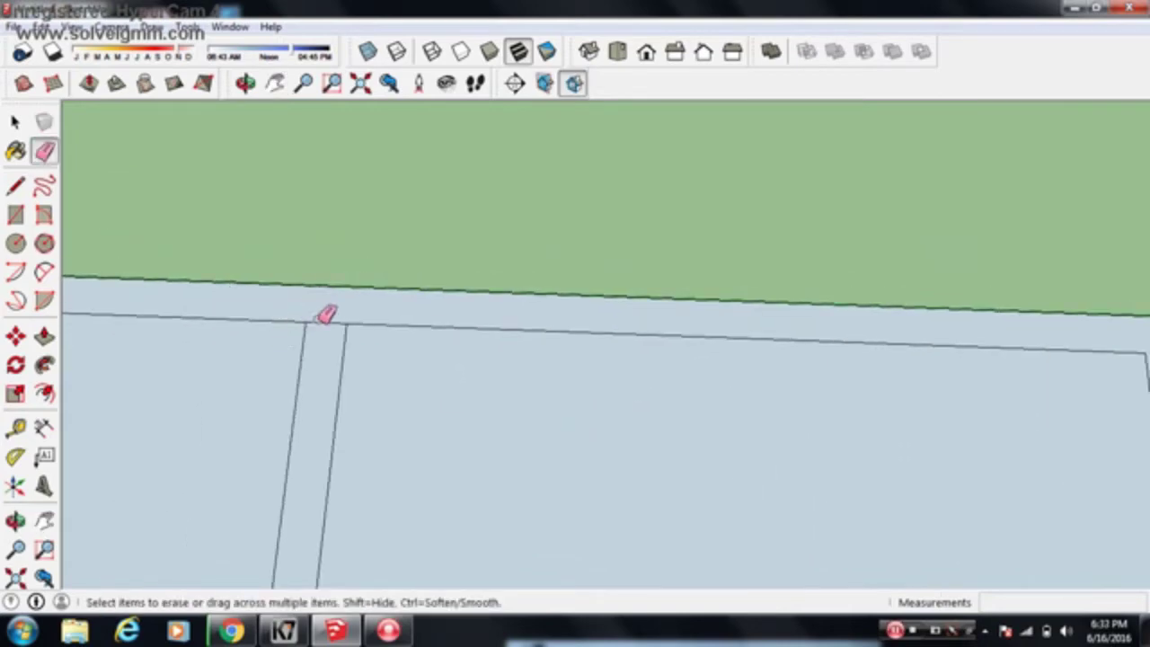
scroll(325, 317, "down", 2)
scroll(467, 342, "down", 2)
Pan and zoom around the plan to inspect the top-left and top-right wall outline corners
mouse_move(809, 334)
middle_mouse_down("shift")
mouse_move(865, 385)
mouse_move(807, 378)
middle_mouse_up("shift")
scroll(387, 422, "down", 2)
middle_click_drag(252, 442, 719, 282, "shift")
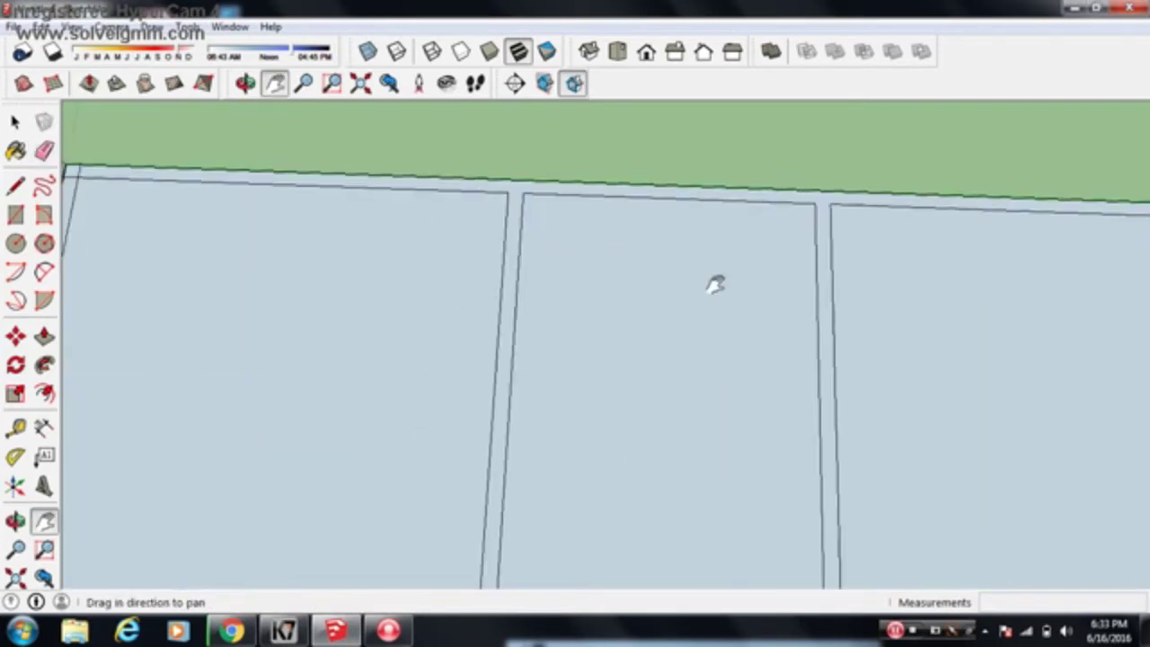
scroll(719, 282, "down", 1)
middle_click_drag(311, 284, 426, 249, "shift")
scroll(368, 529, "up", 3)
scroll(314, 470, "up", 2)
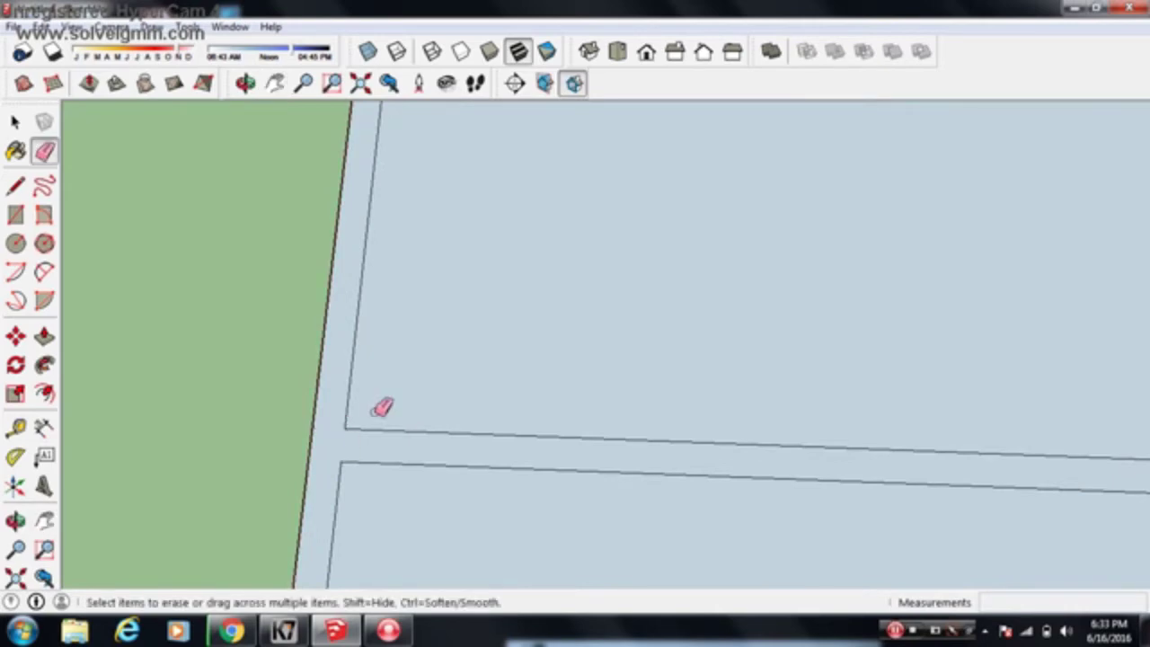
scroll(386, 412, "down", 2)
middle_click_drag(704, 320, 585, 462, "shift")
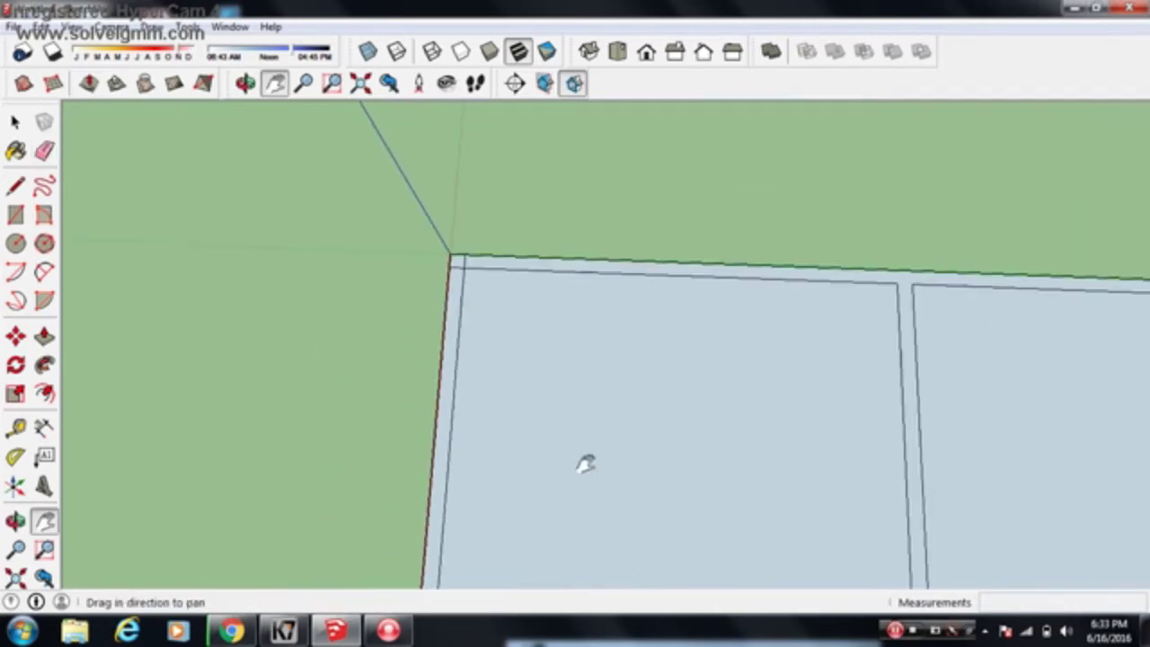
scroll(462, 249, "up", 1)
scroll(462, 249, "up", 1)
scroll(476, 250, "up", 1)
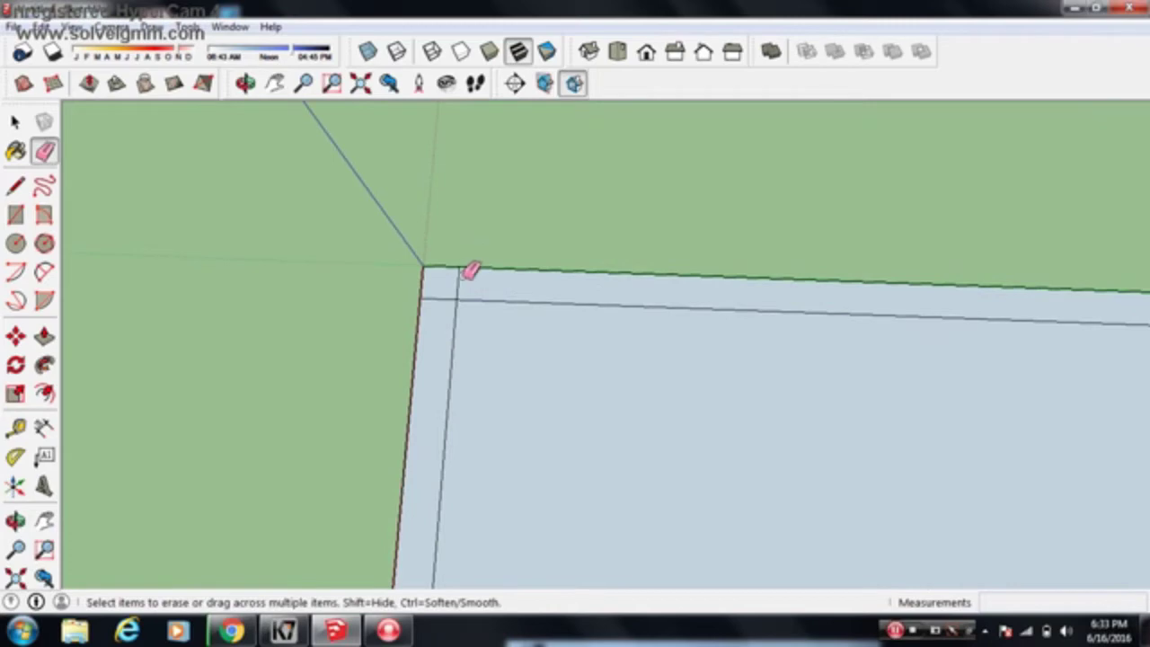
scroll(451, 292, "down", 2)
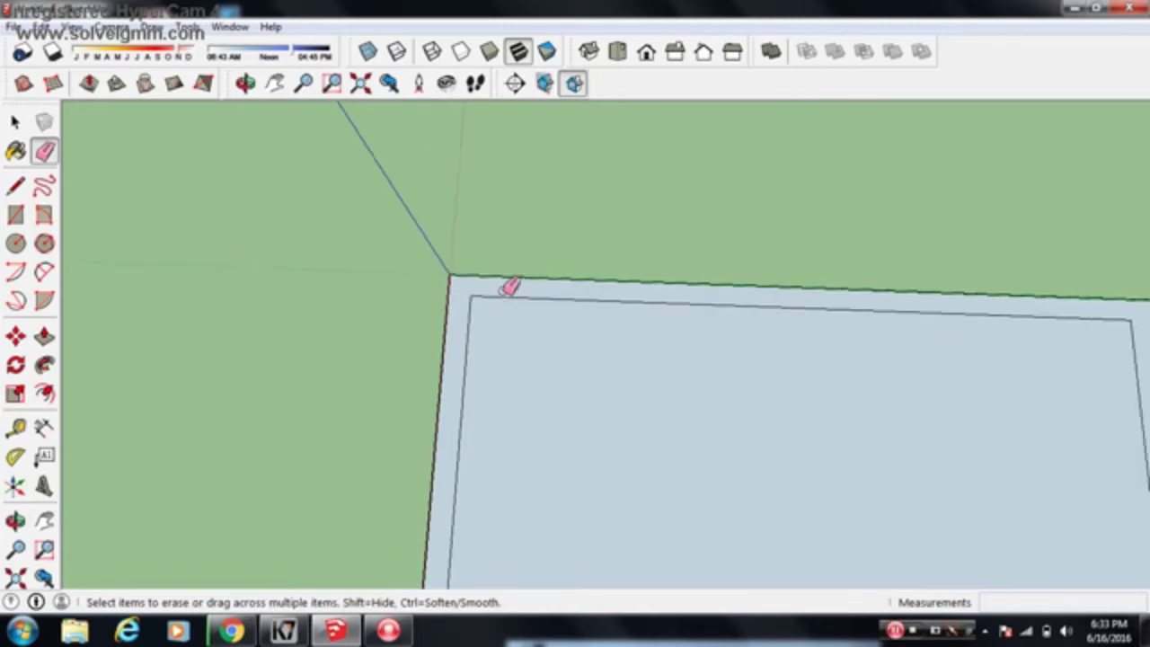
middle_click_drag(765, 275, 899, 303, "shift")
scroll(753, 109, "up", 3)
scroll(817, 301, "down", 3)
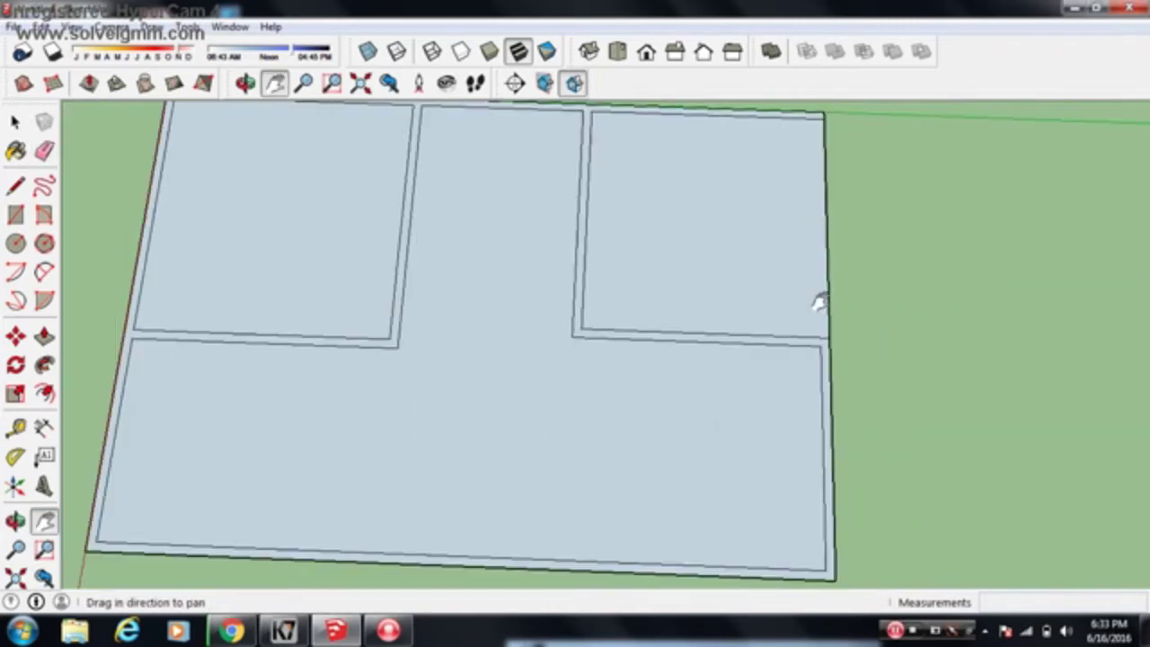
scroll(821, 282, "up", 3)
Draw a line joining the inner corner to the outer top-right corner
scroll(826, 338, "up", 1)
key("l")
left_click(816, 399)
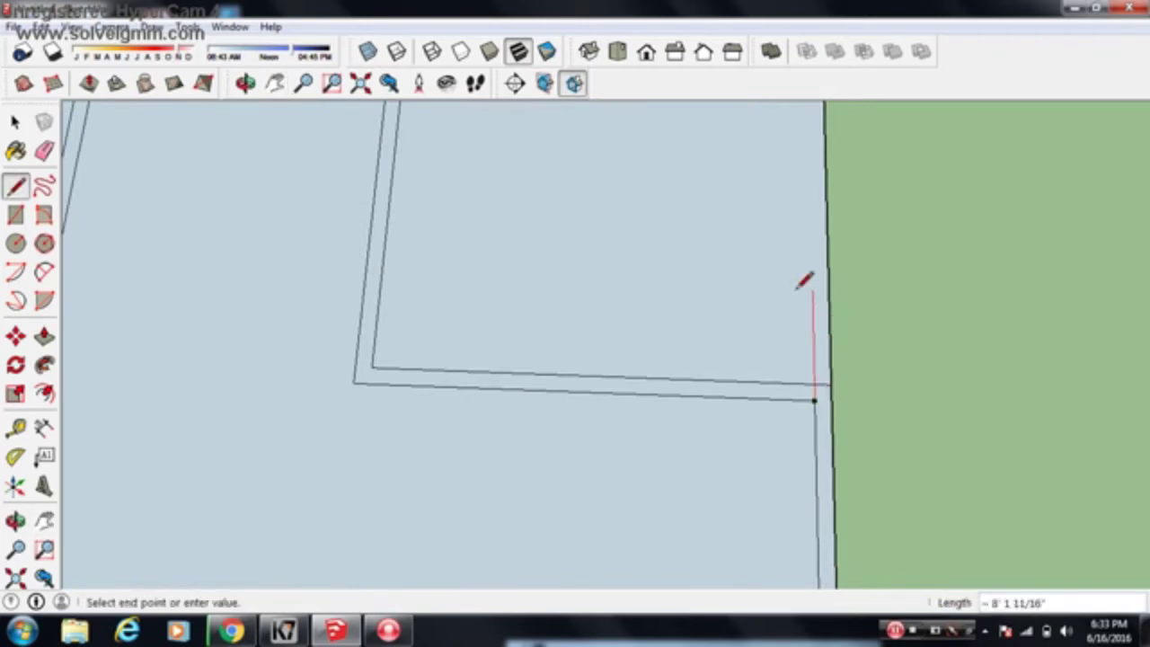
scroll(803, 279, "down", 3)
middle_click_drag(804, 282, 804, 354, "shift")
scroll(806, 351, "up", 2)
scroll(808, 346, "up", 1)
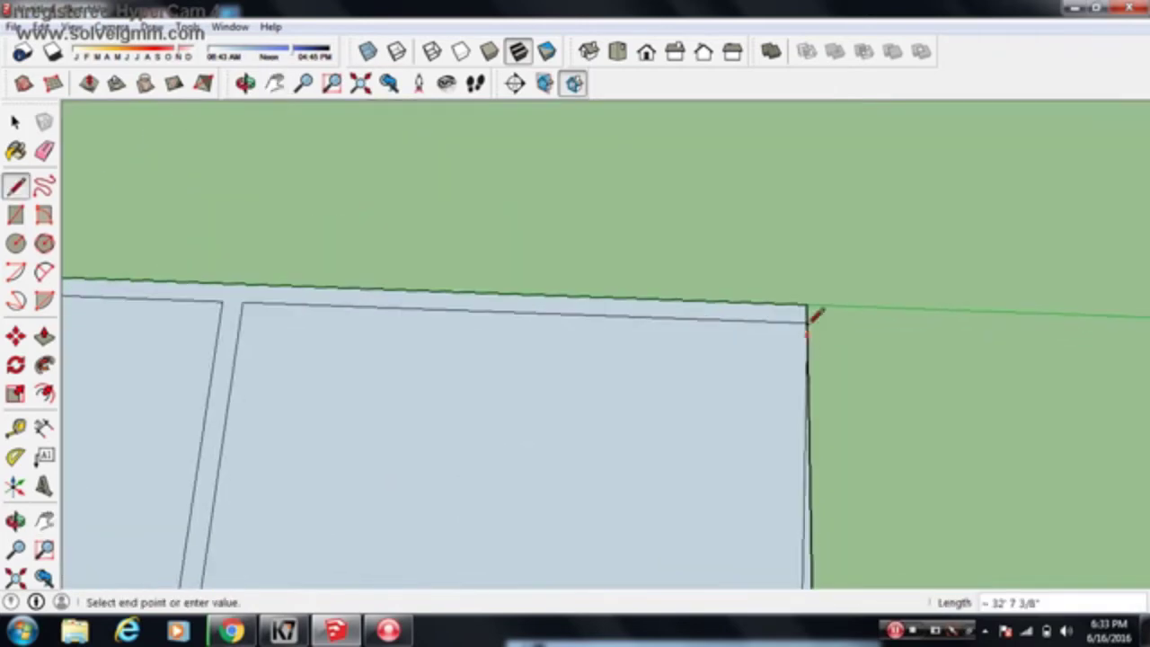
left_click(788, 306)
scroll(791, 306, "up", 2)
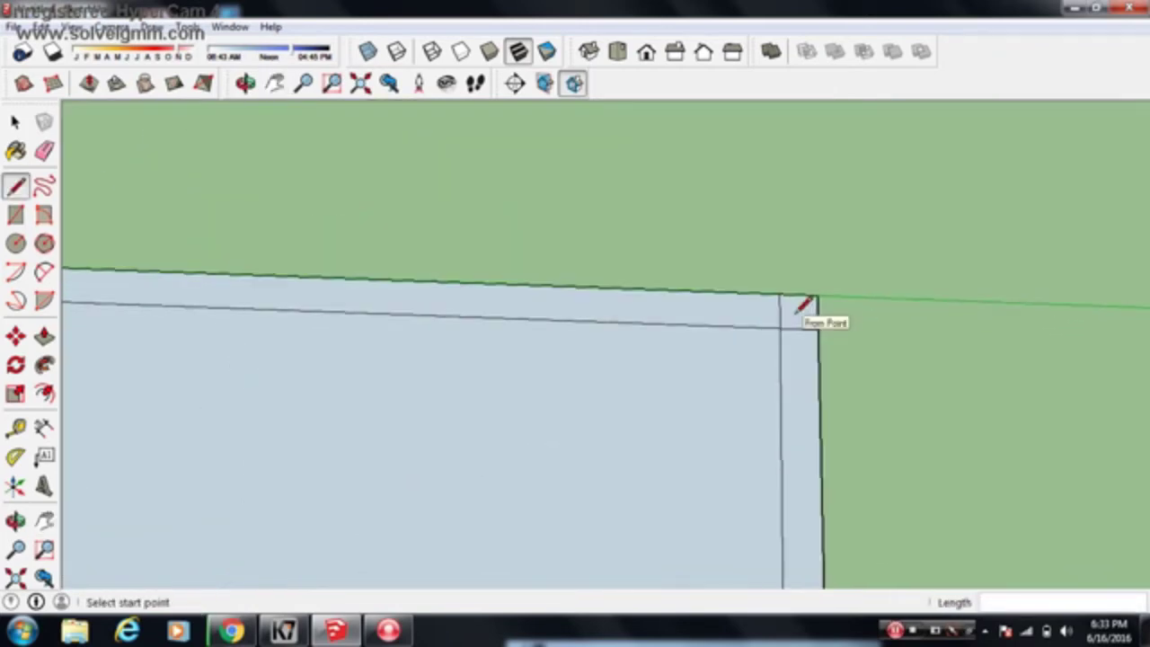
Clean up leftover edges at the inner outline corners with the Eraser, moving across the slab
key("e")
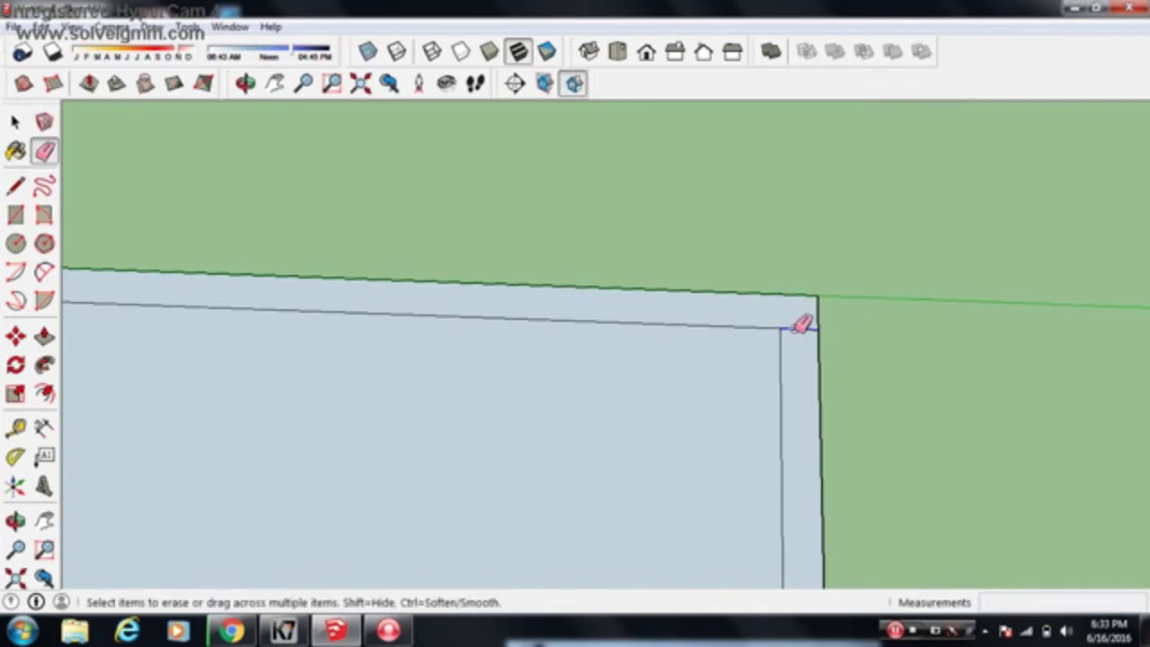
scroll(803, 326, "down", 2)
mouse_move(803, 346)
middle_mouse_down("shift")
mouse_move(710, 344)
mouse_move(717, 337)
middle_mouse_up("shift")
scroll(710, 344, "up", 5)
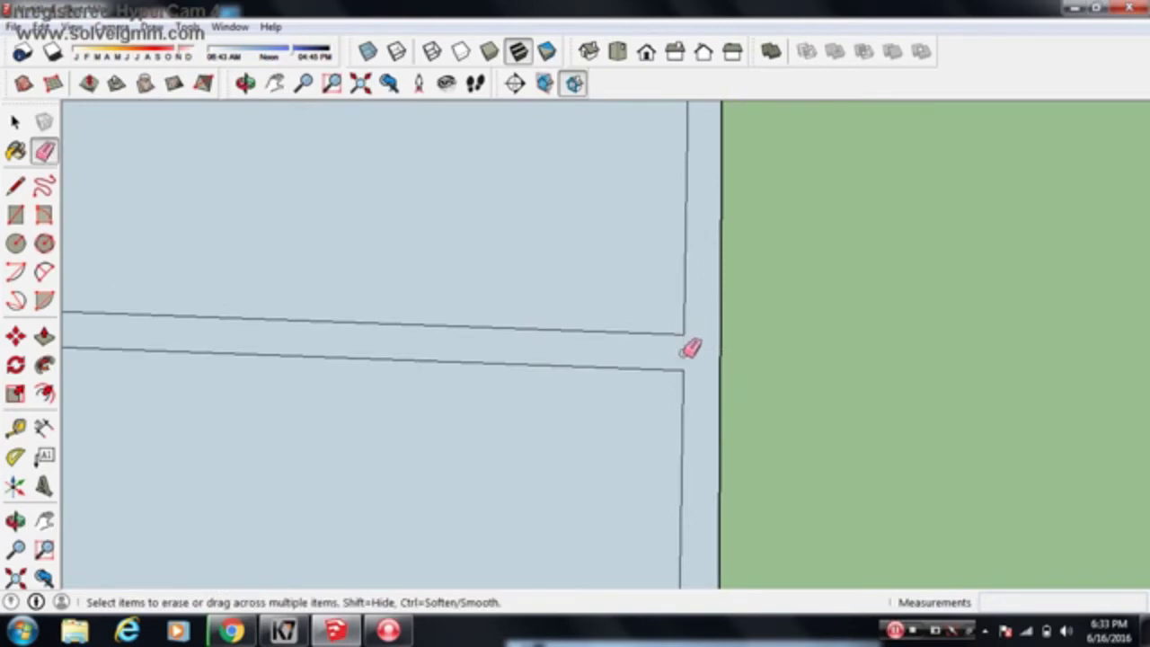
scroll(690, 350, "down", 3)
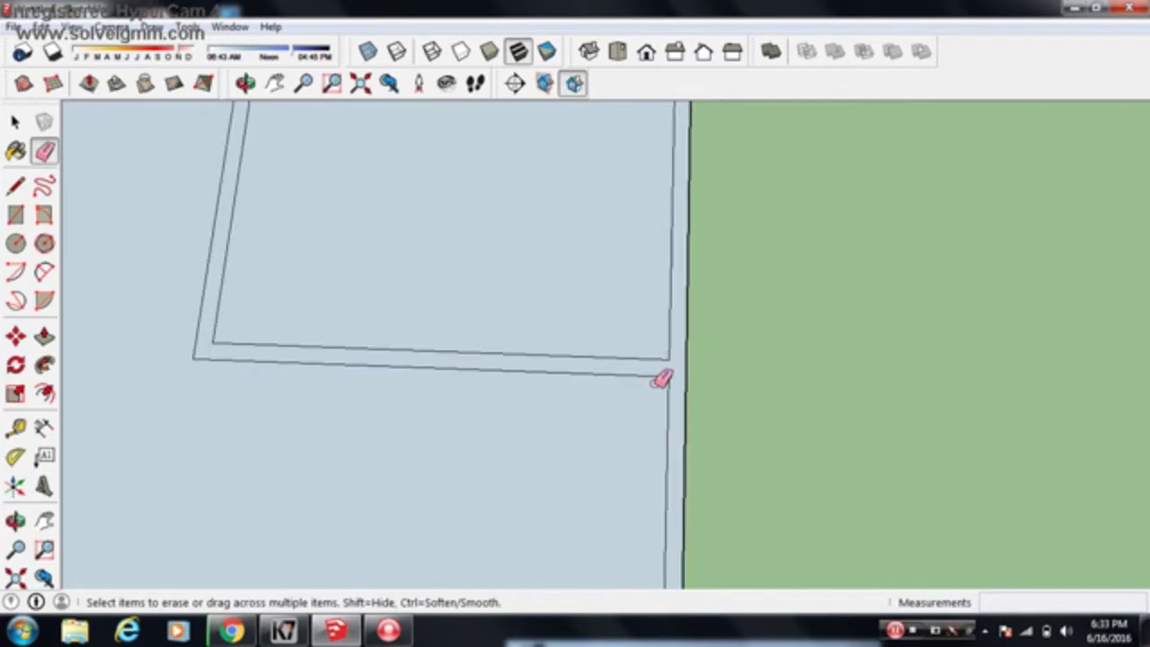
scroll(662, 378, "down", 3)
scroll(593, 365, "down", 1)
mouse_move(580, 360)
middle_mouse_down("shift")
mouse_move(663, 312)
mouse_move(680, 282)
mouse_move(693, 360)
mouse_move(645, 390)
middle_mouse_up("shift")
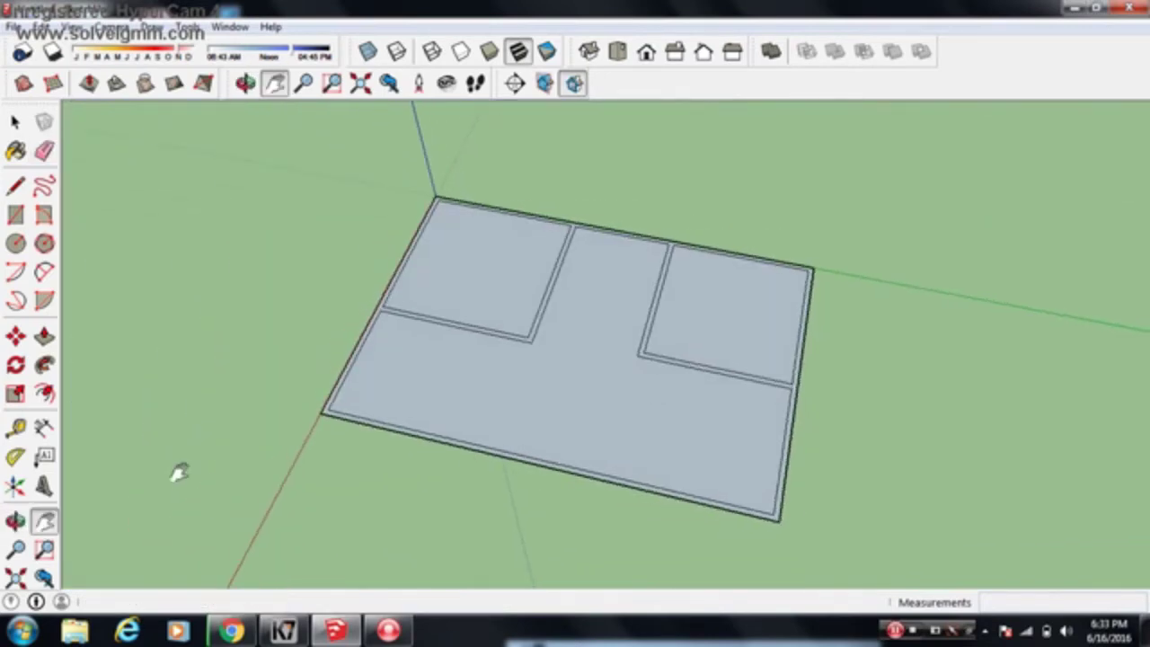
scroll(308, 416, "up", 5)
mouse_move(309, 416)
middle_mouse_down()
mouse_move(415, 460)
mouse_move(377, 450)
middle_mouse_up()
Draw a line at the inner bottom-left corner to close the outline
key("l")
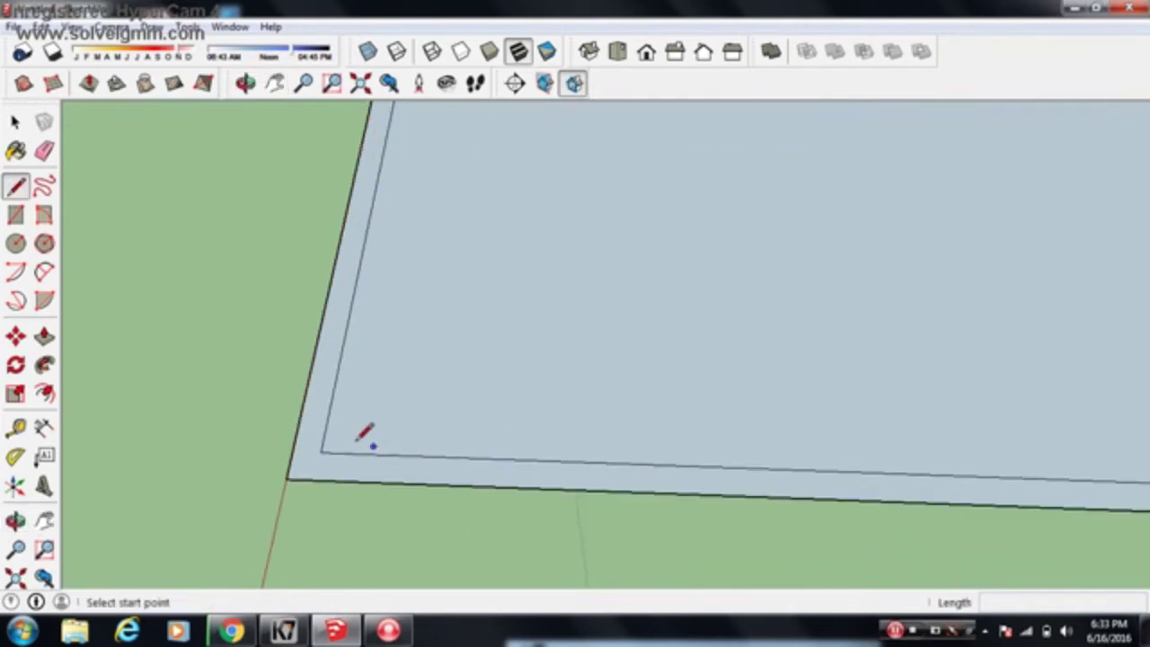
left_click(321, 451)
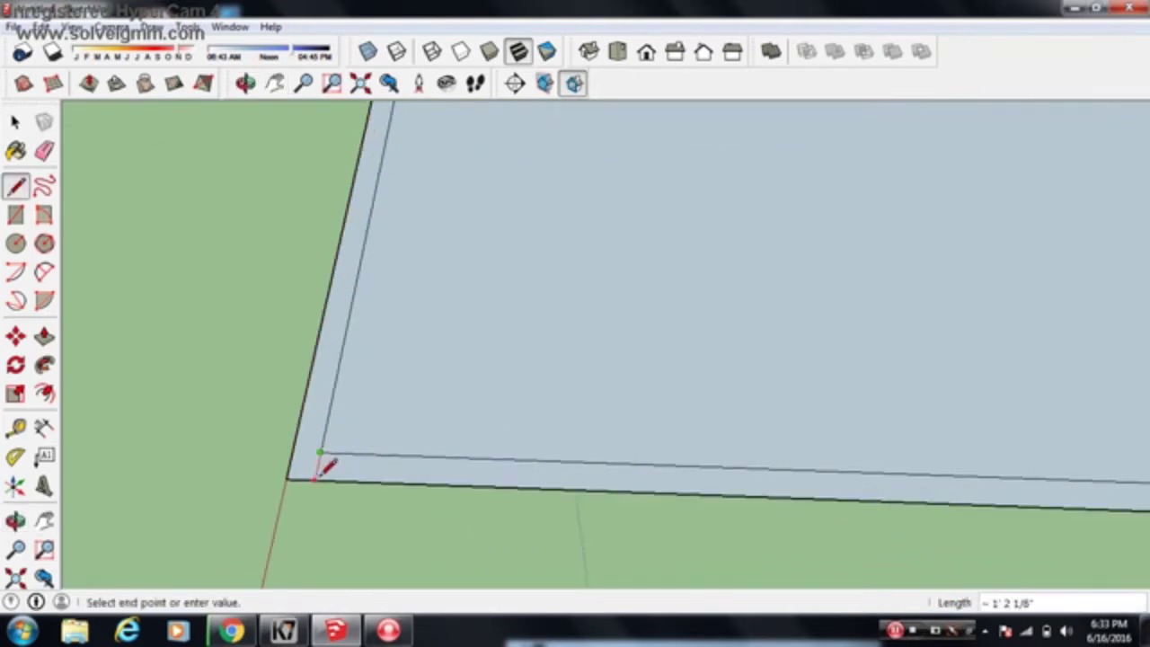
key("Escape")
scroll(1030, 355, "down", 3)
middle_click_drag(1030, 354, 575, 311, "shift")
scroll(796, 367, "up", 3)
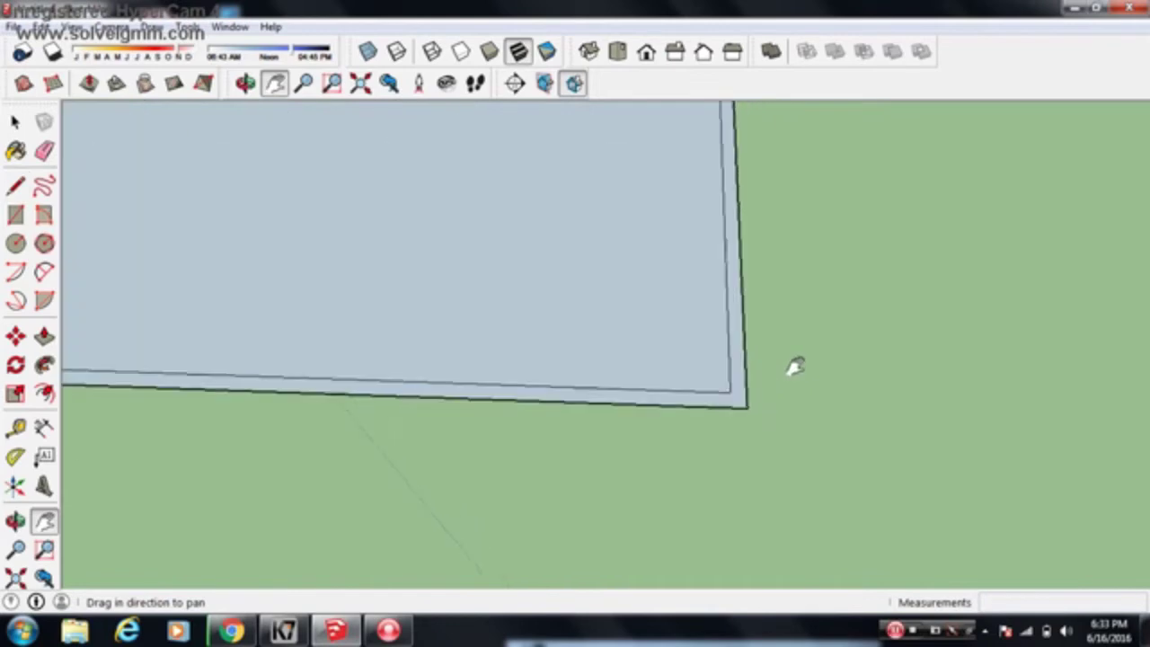
left_click_drag(795, 366, 779, 378)
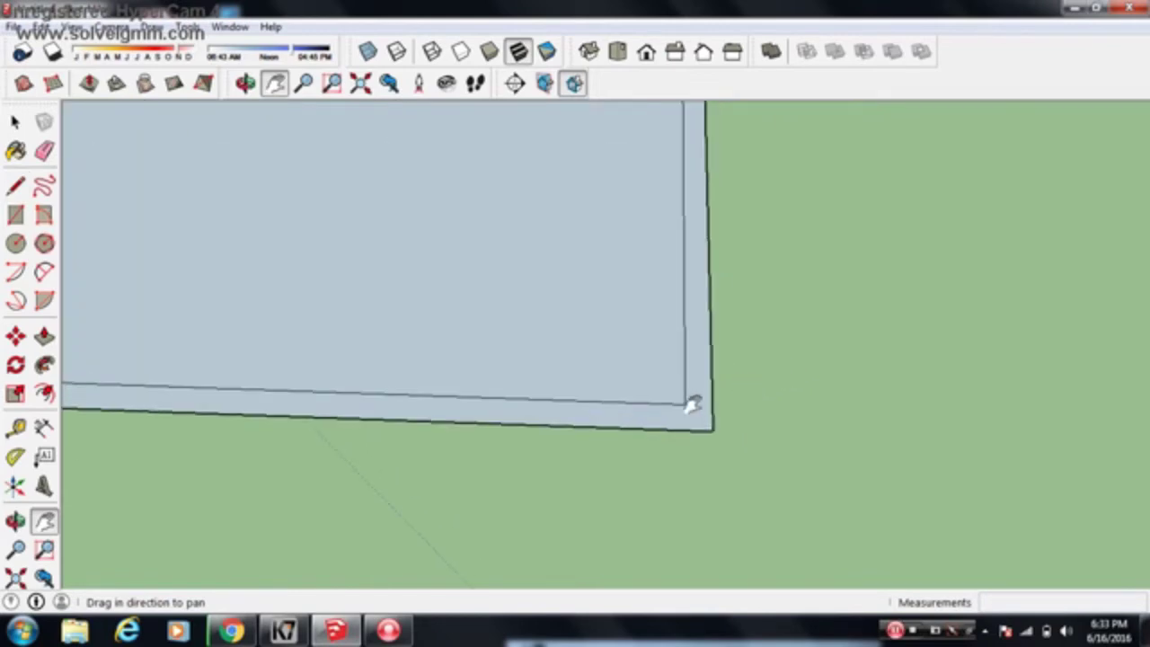
Join the inner and outer bottom-right corners with a line
key("l")
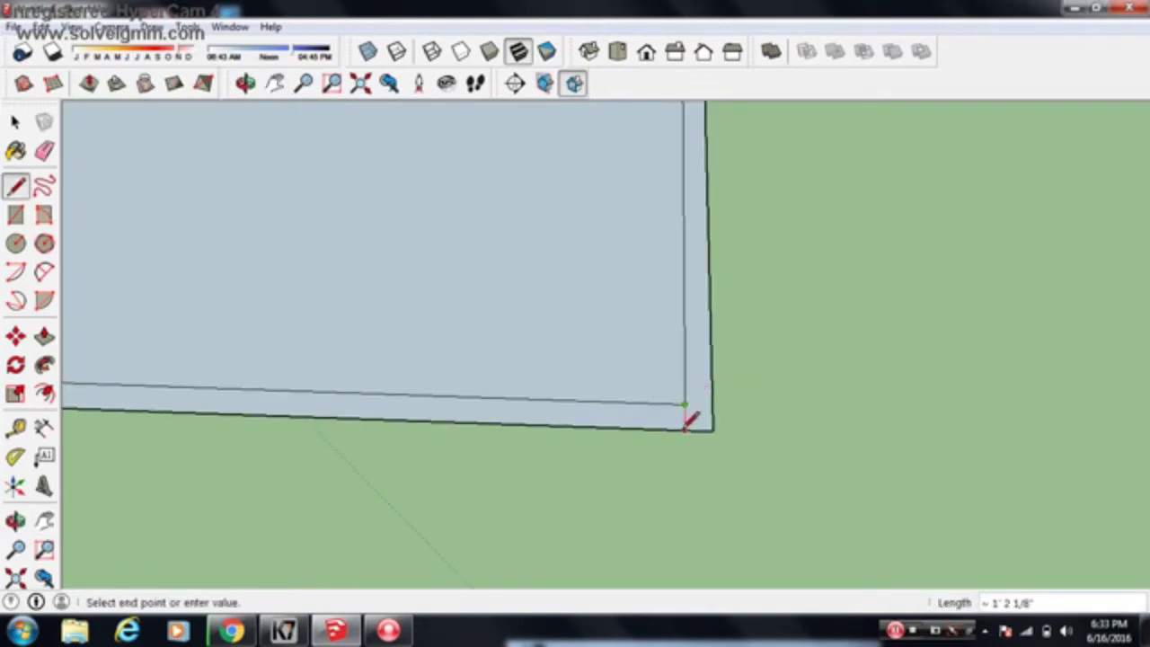
left_click(688, 423)
scroll(681, 398, "down", 2)
mouse_move(681, 398)
middle_mouse_down()
mouse_move(647, 399)
mouse_move(673, 249)
middle_mouse_up()
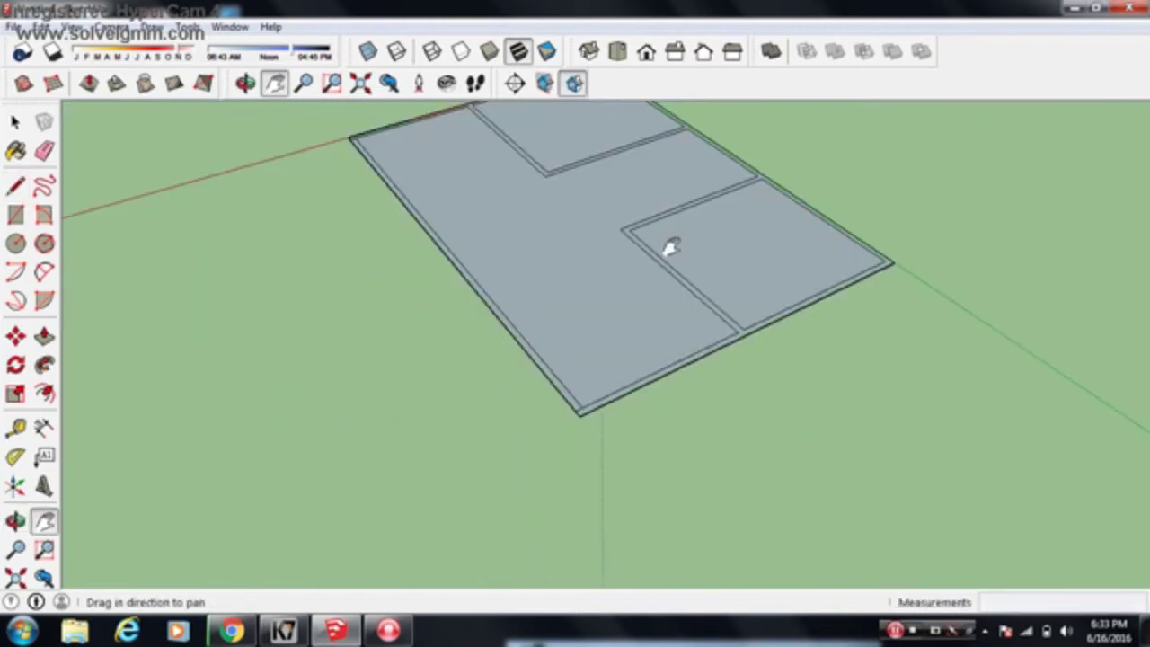
scroll(740, 398, "up", 1)
scroll(740, 398, "up", 2)
Push/Pull the wall strip upward into full-height walls
key("p")
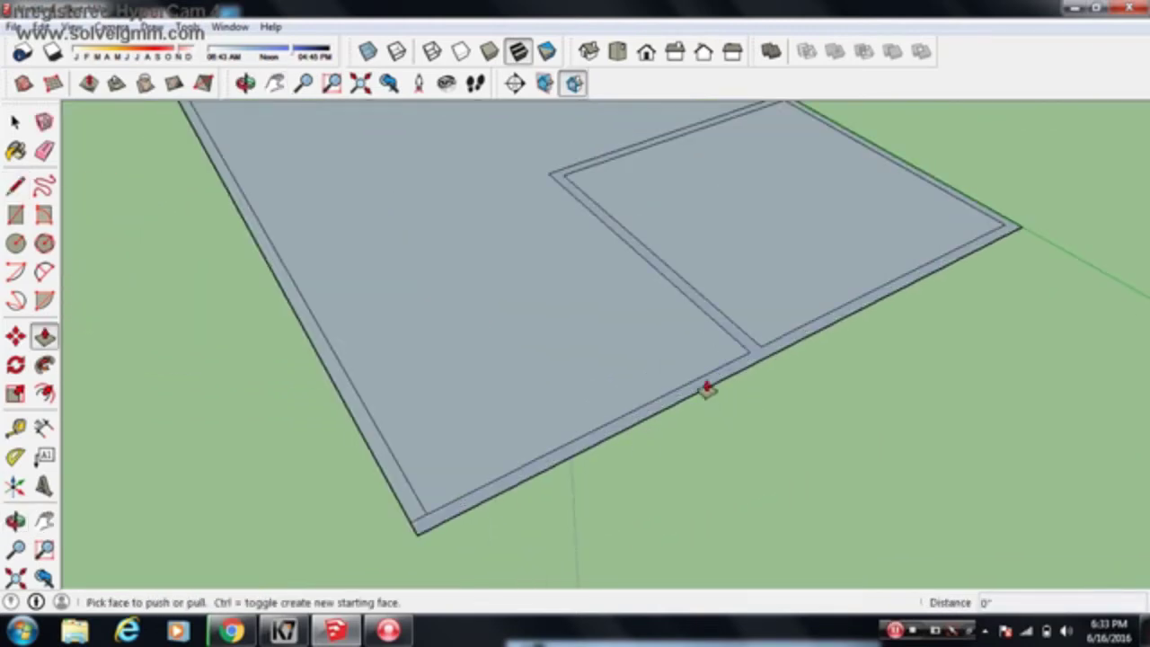
left_click_drag(707, 388, 748, 242)
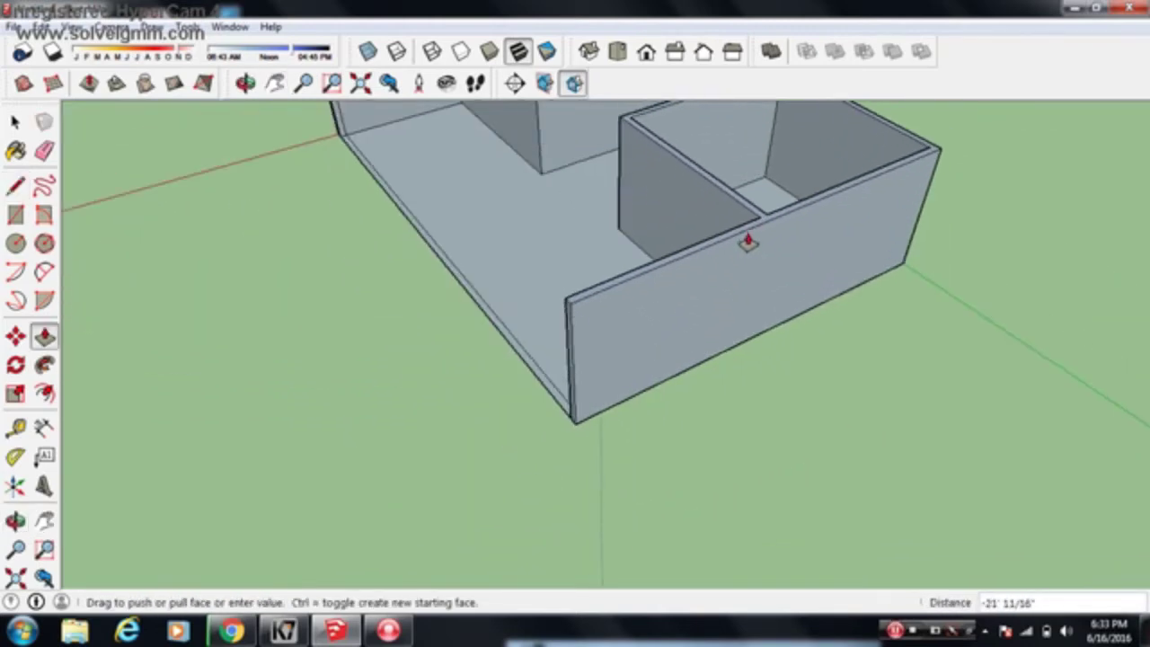
mouse_move(748, 243)
middle_mouse_down()
mouse_move(981, 354)
mouse_move(771, 406)
mouse_move(676, 483)
mouse_move(688, 336)
mouse_move(760, 369)
mouse_move(758, 346)
middle_mouse_up()
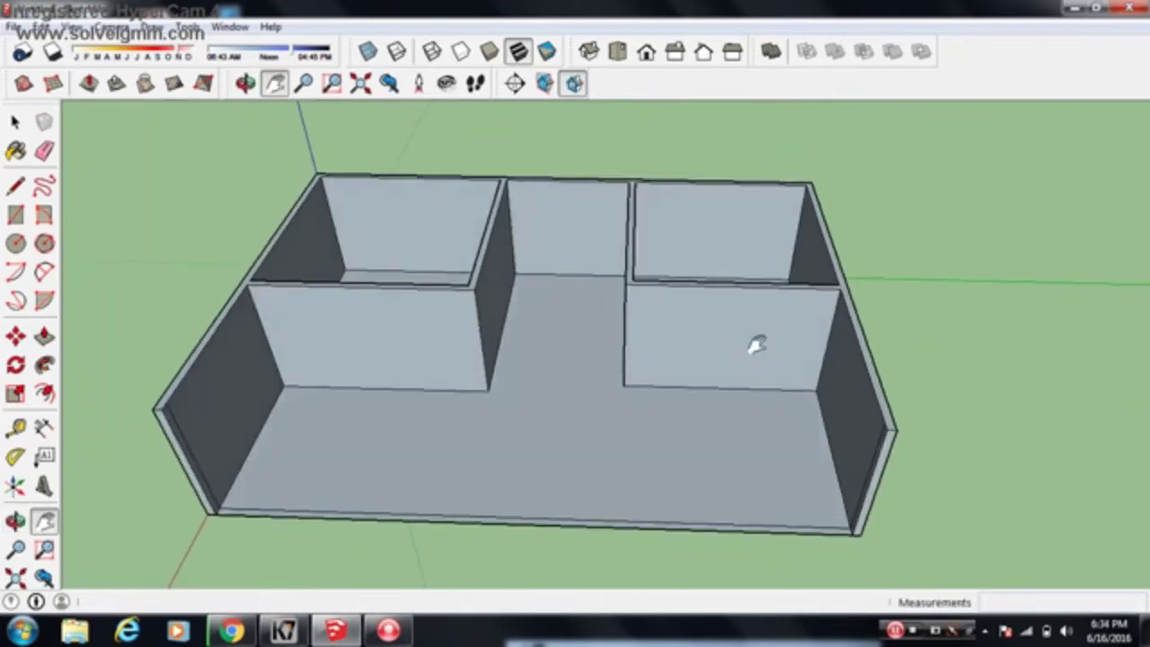
Draw door rectangles on the partition walls of both the right and left rooms
key("r")
left_click(651, 384)
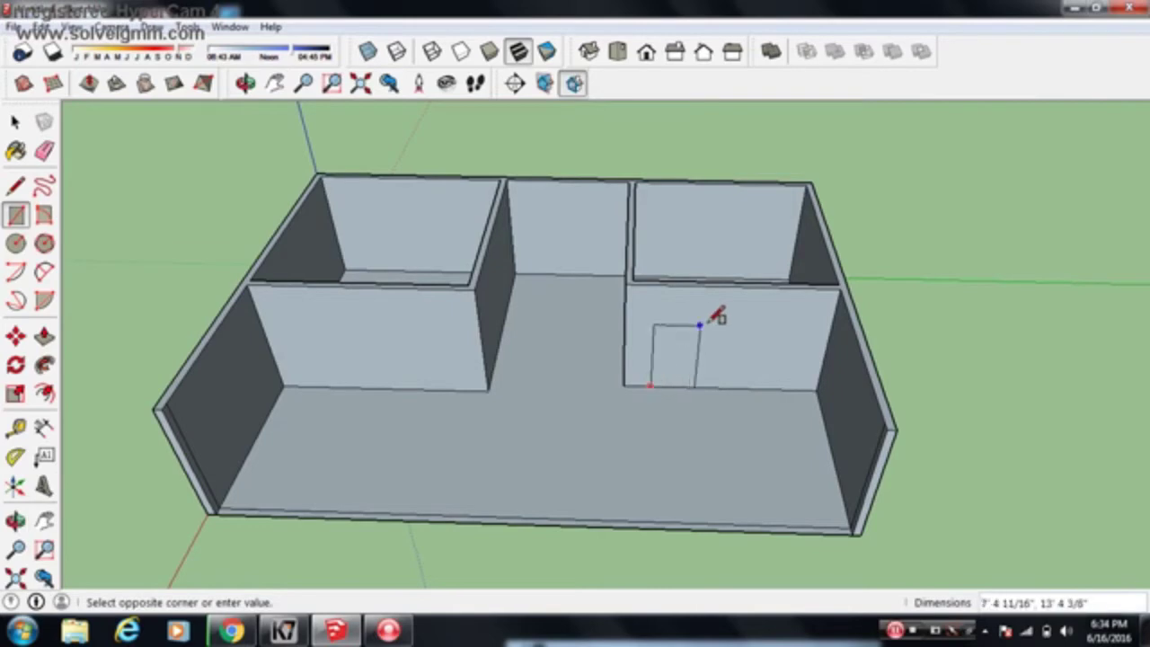
left_click(730, 302)
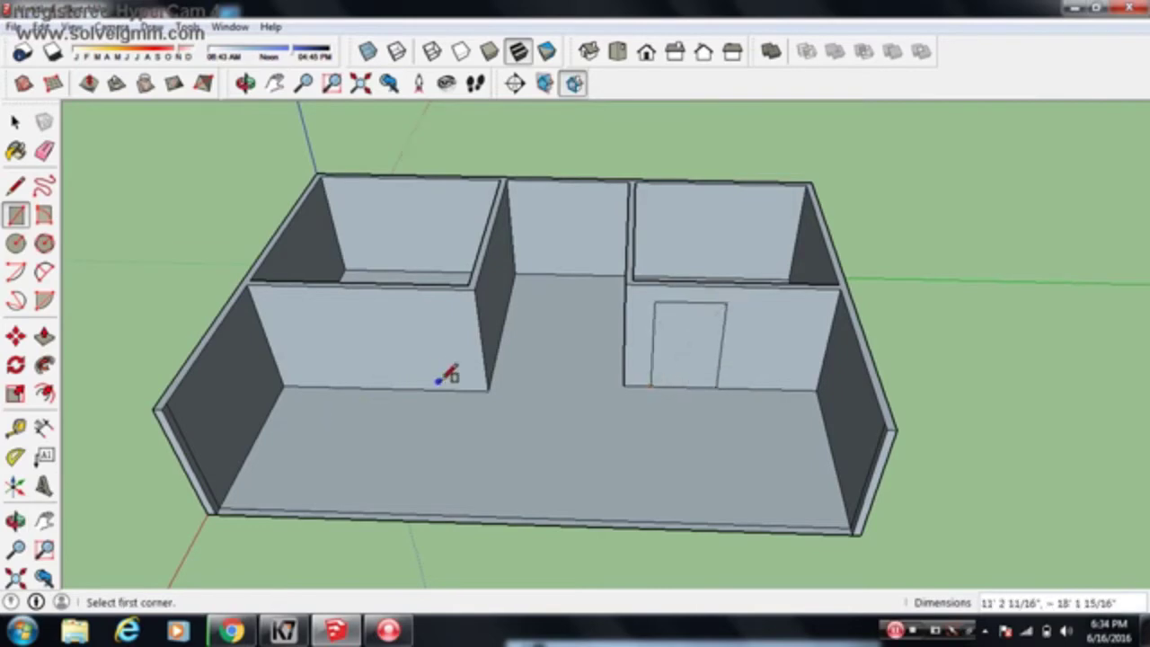
left_click(441, 388)
left_click(371, 304)
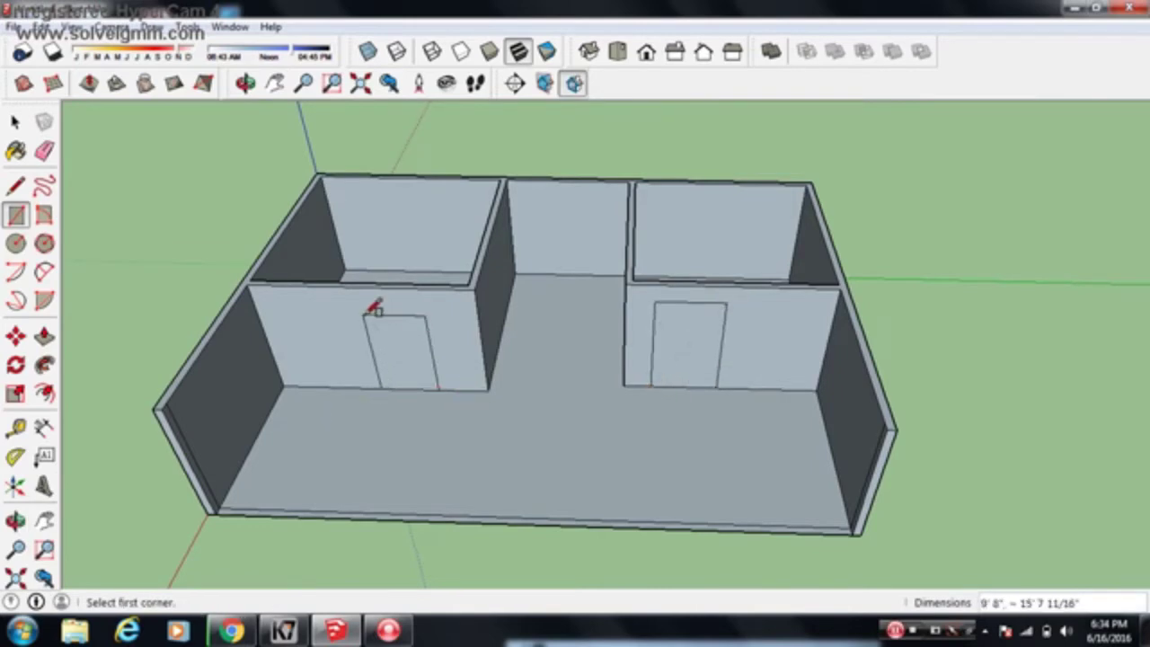
mouse_move(372, 306)
middle_mouse_down()
mouse_move(409, 394)
mouse_move(824, 298)
mouse_move(698, 359)
middle_mouse_up()
Push the right room's door rectangle through the wall to open a doorway
key("p")
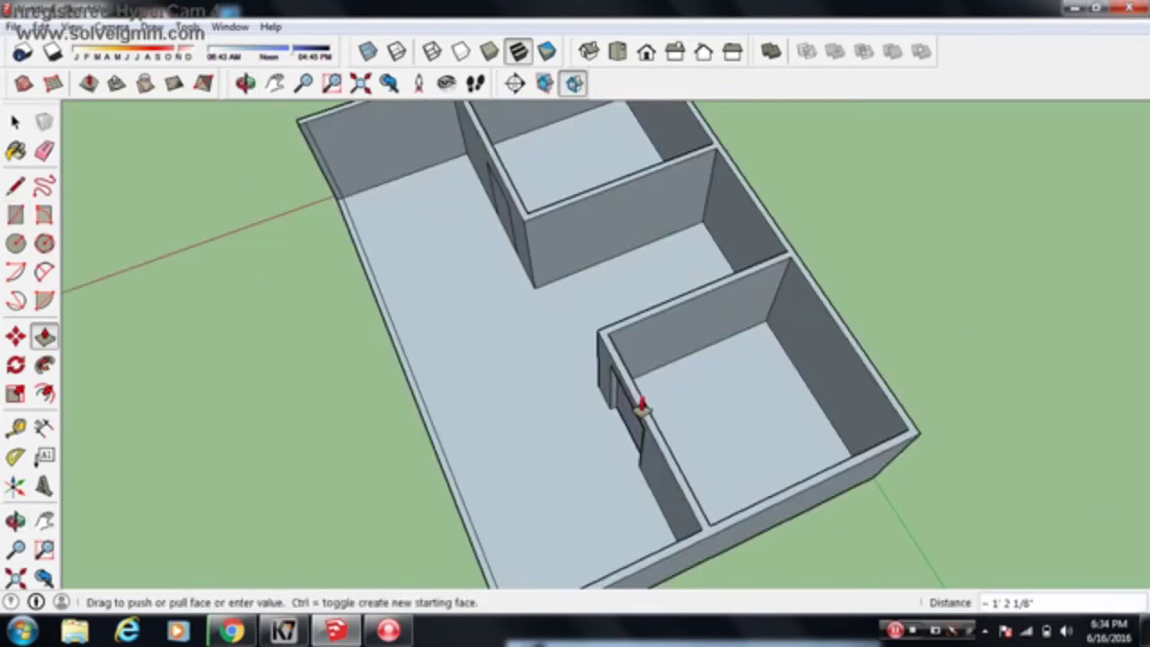
left_click_drag(629, 423, 642, 402)
mouse_move(552, 411)
middle_mouse_down()
mouse_move(999, 335)
mouse_move(557, 364)
mouse_move(848, 501)
mouse_move(578, 457)
mouse_move(660, 380)
middle_mouse_up()
scroll(644, 422, "up", 3)
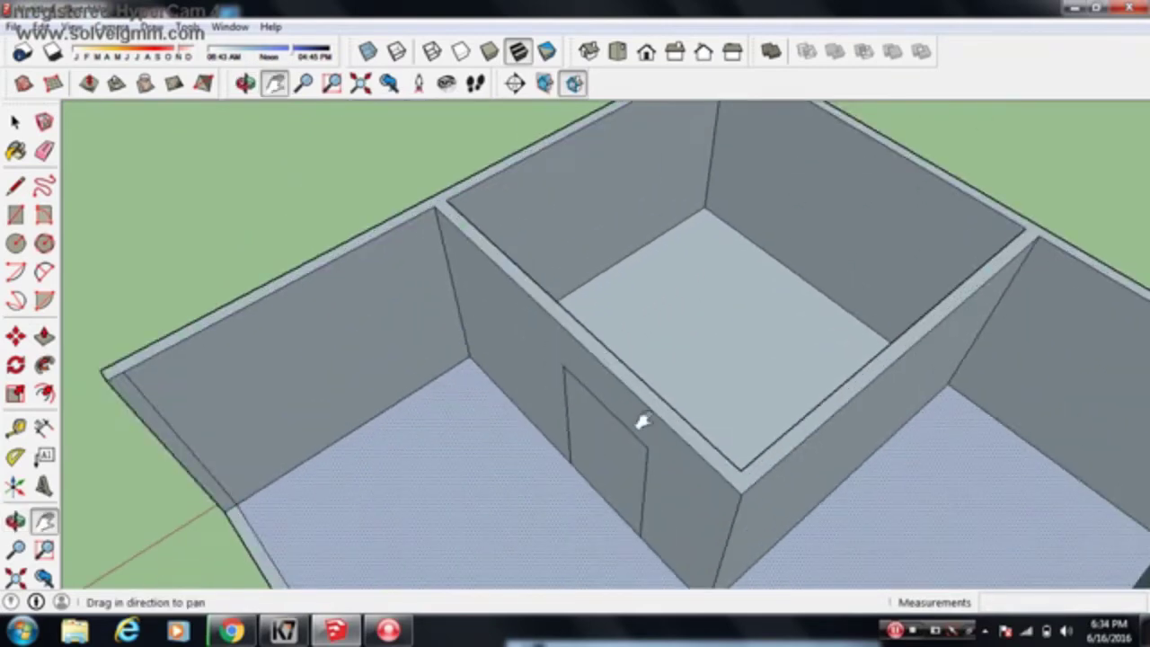
scroll(643, 422, "up", 2)
Push the left room's door rectangle through its wall, then view the rooms from the front
mouse_move(616, 465)
left_mouse_down()
mouse_move(655, 392)
mouse_move(556, 474)
left_mouse_up()
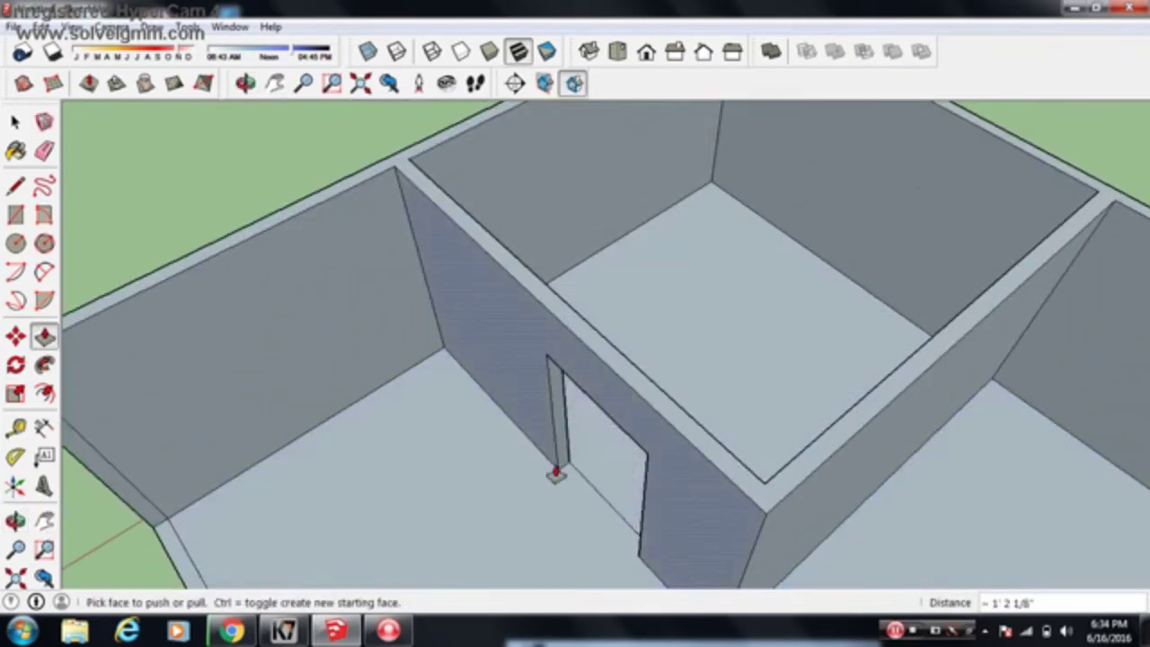
scroll(556, 474, "down", 5)
mouse_move(693, 475)
middle_mouse_down()
mouse_move(835, 390)
mouse_move(644, 296)
middle_mouse_up()
scroll(641, 423, "down", 3)
mouse_move(641, 423)
middle_mouse_down()
mouse_move(699, 309)
mouse_move(689, 360)
mouse_move(700, 381)
mouse_move(580, 311)
mouse_move(656, 278)
middle_mouse_up()
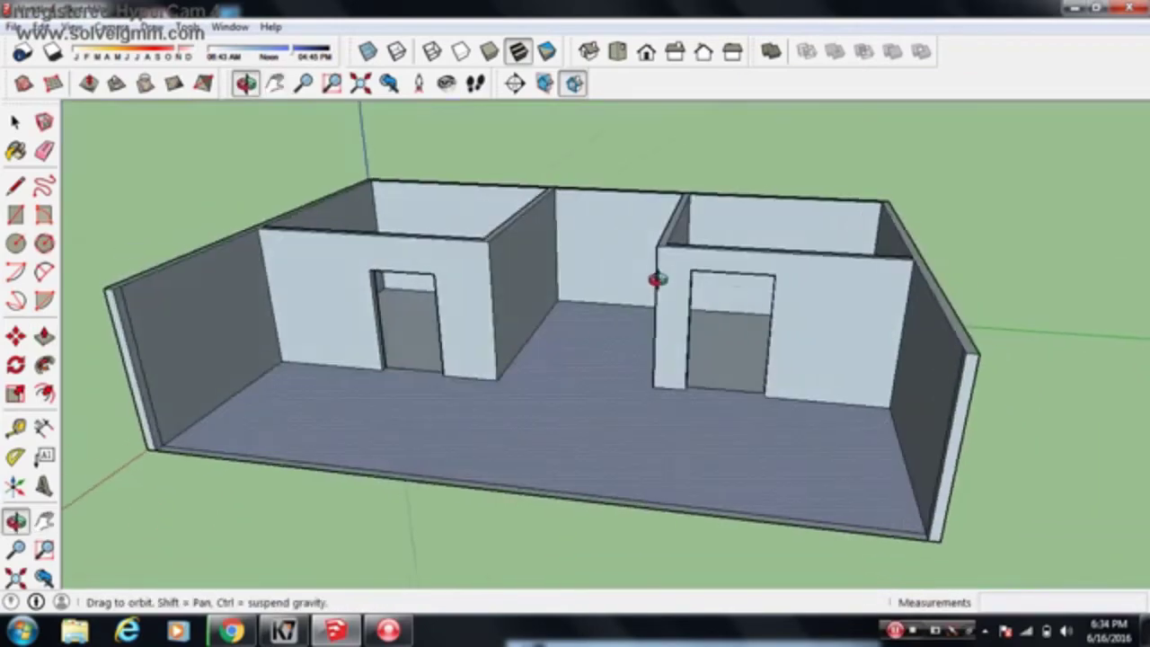
scroll(752, 300, "up", 5)
scroll(753, 300, "down", 5)
middle_click_drag(752, 300, 311, 379, "shift")
middle_click_drag(434, 308, 506, 318, "shift")
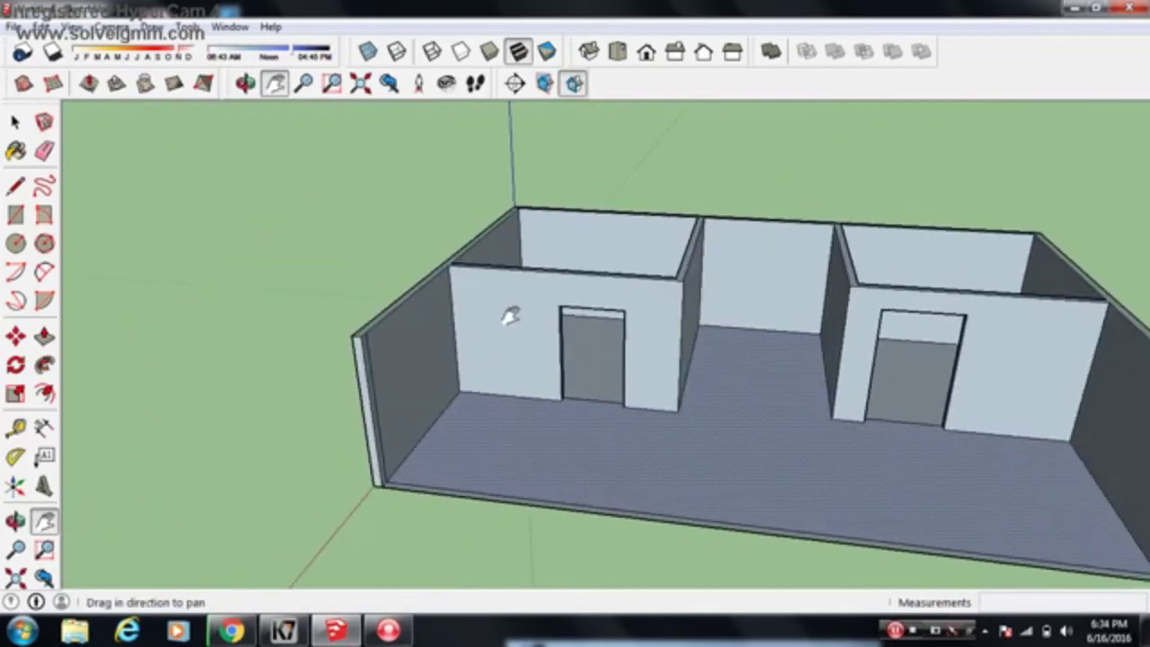
scroll(507, 317, "up", 3)
Draw a window rectangle beside the left room's doorway and push it through the wall
key("r")
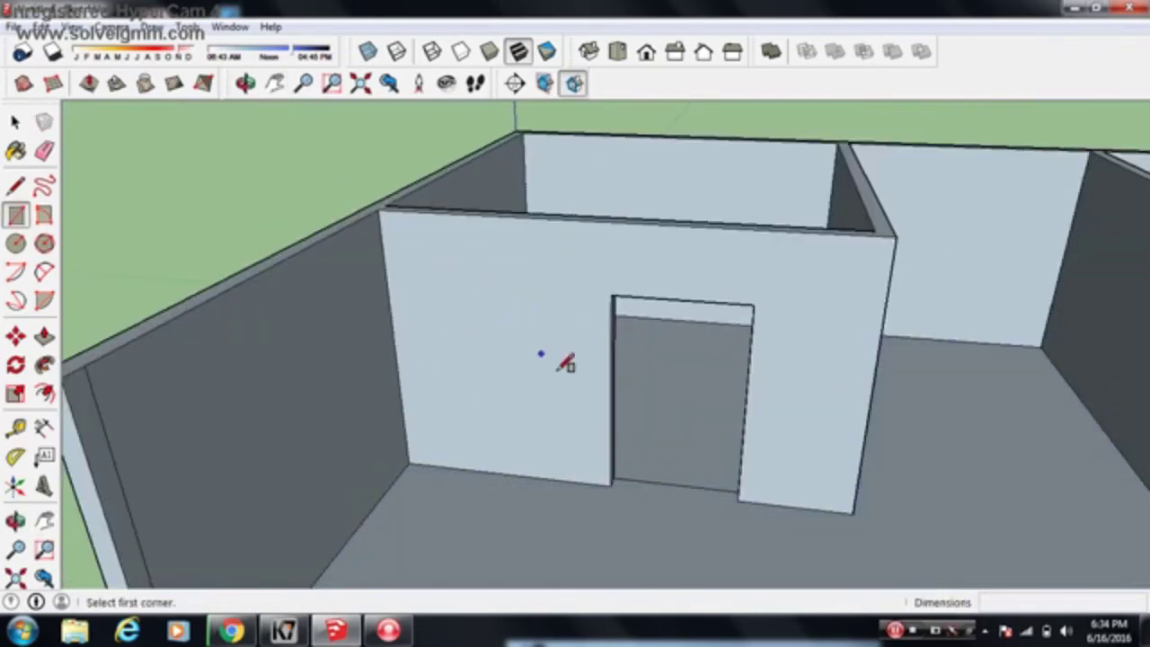
left_click(557, 382)
left_click(448, 285)
mouse_move(447, 285)
middle_mouse_down()
mouse_move(601, 423)
mouse_move(503, 462)
middle_mouse_up()
key("p")
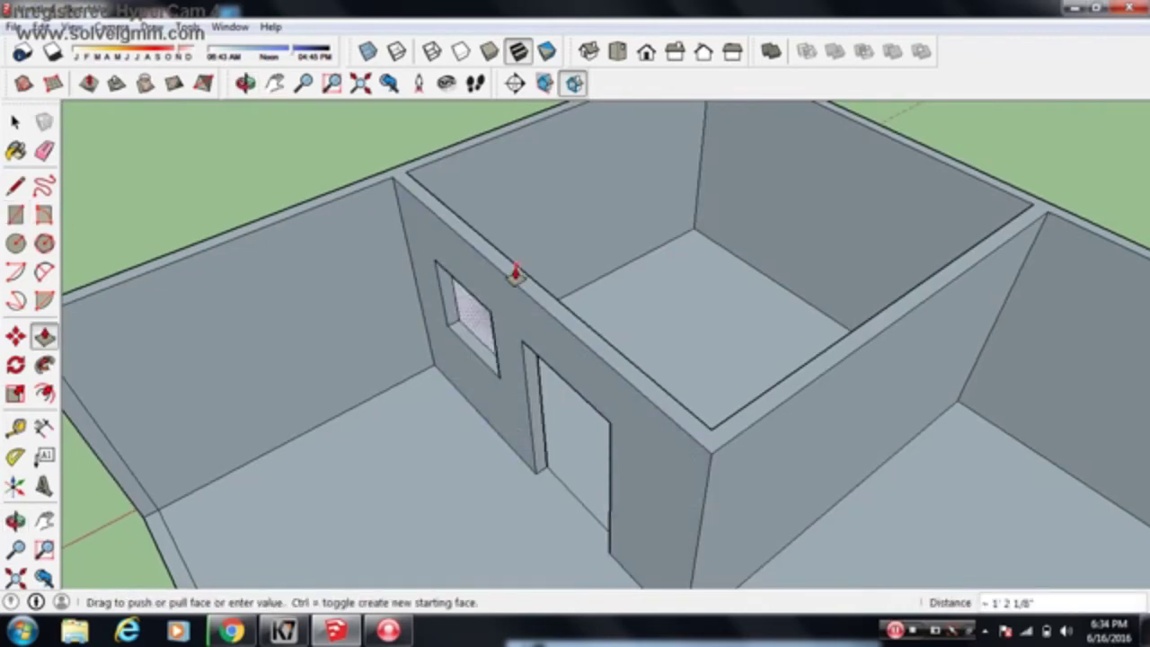
left_click(514, 269)
mouse_move(514, 270)
middle_mouse_down()
mouse_move(647, 442)
mouse_move(448, 329)
mouse_move(796, 244)
mouse_move(470, 377)
mouse_move(557, 336)
mouse_move(530, 345)
mouse_move(542, 316)
mouse_move(483, 314)
middle_mouse_up()
Cut a second window opening through the long outer wall with Rectangle and Push/Pull
key("r")
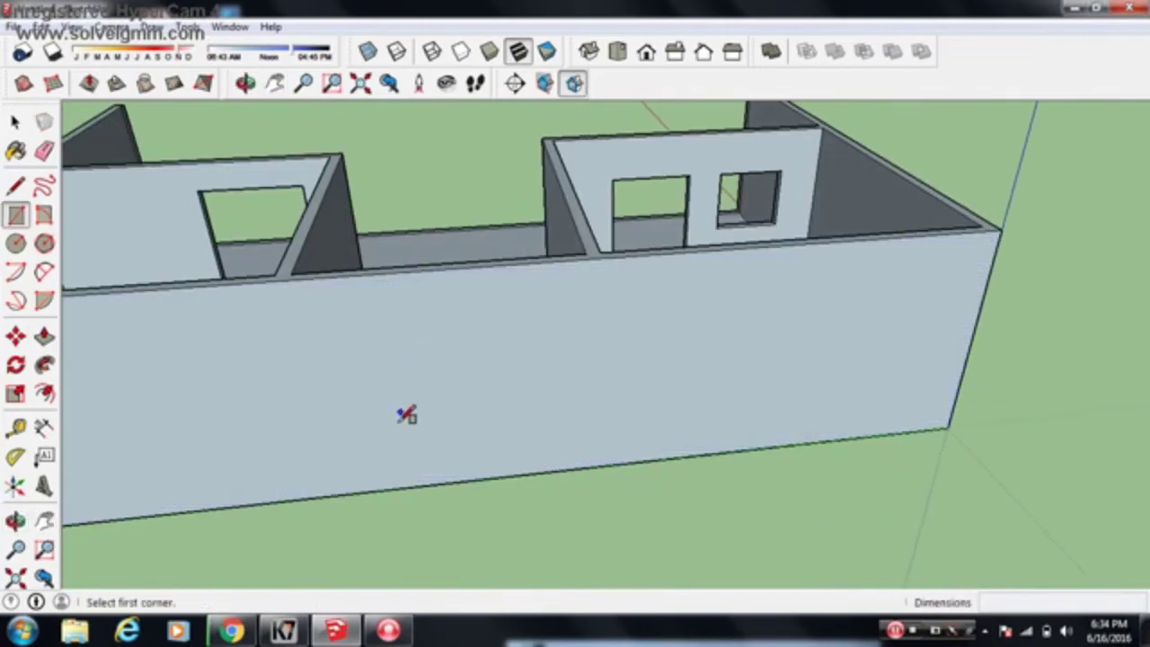
left_click(396, 422)
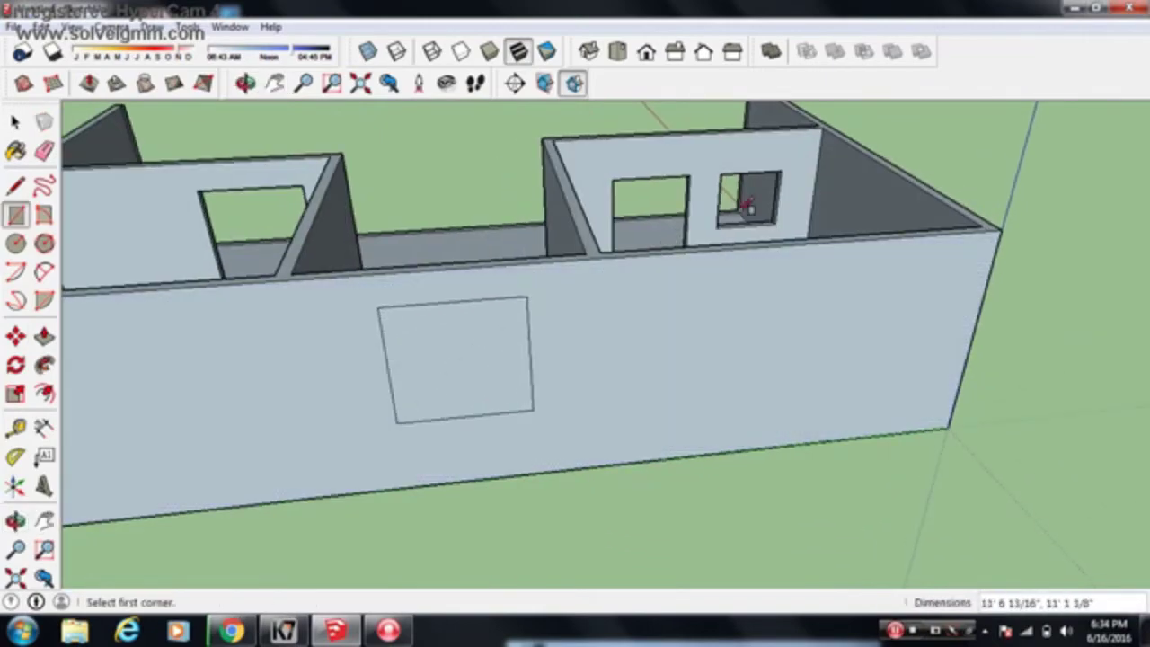
mouse_move(746, 205)
middle_mouse_down()
mouse_move(476, 385)
mouse_move(539, 336)
mouse_move(475, 313)
mouse_move(591, 353)
mouse_move(624, 390)
middle_mouse_up()
key("l")
key("p")
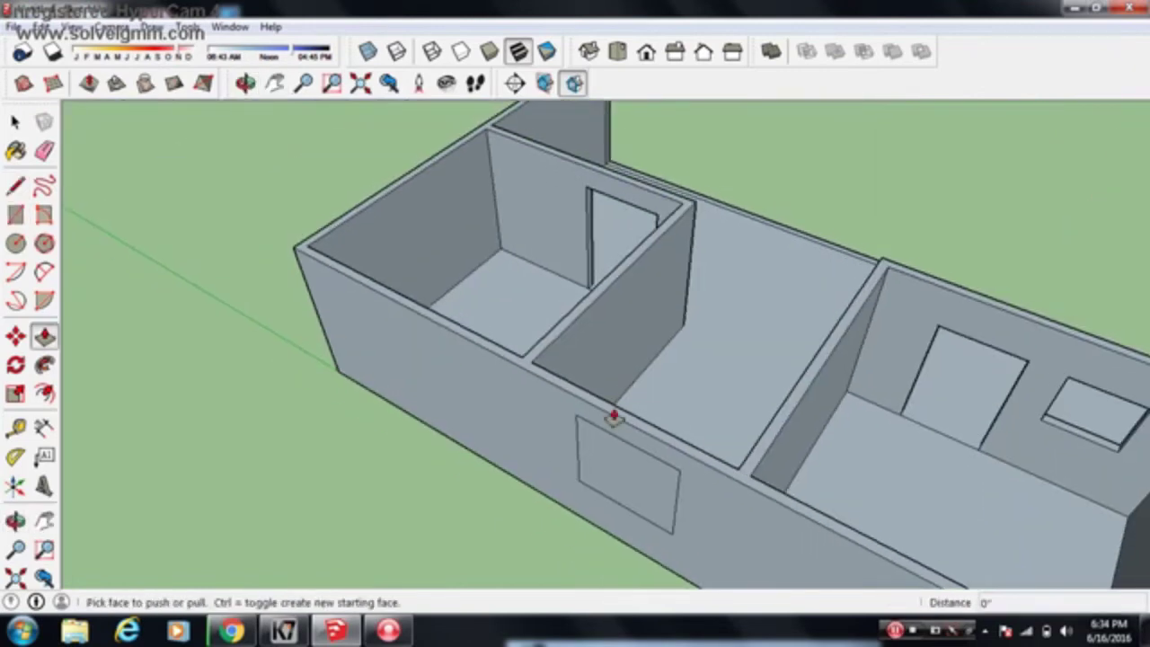
left_click(623, 482)
left_click(660, 414)
scroll(661, 413, "down", 5)
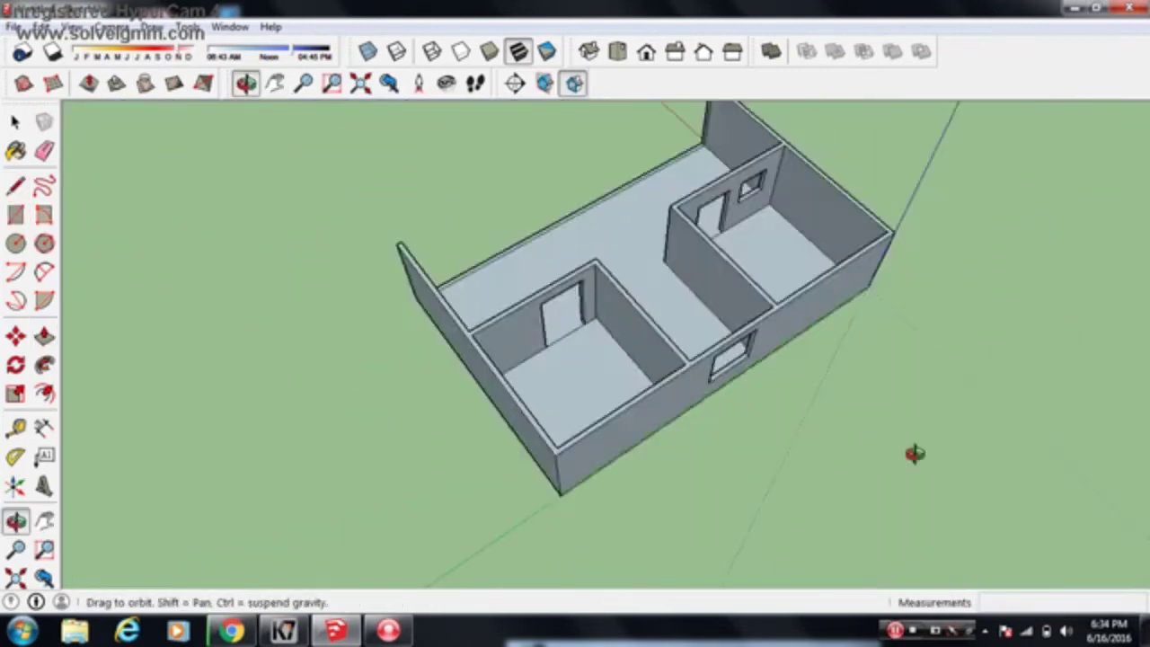
middle_click_drag(911, 455, 665, 405)
scroll(562, 369, "up", 5)
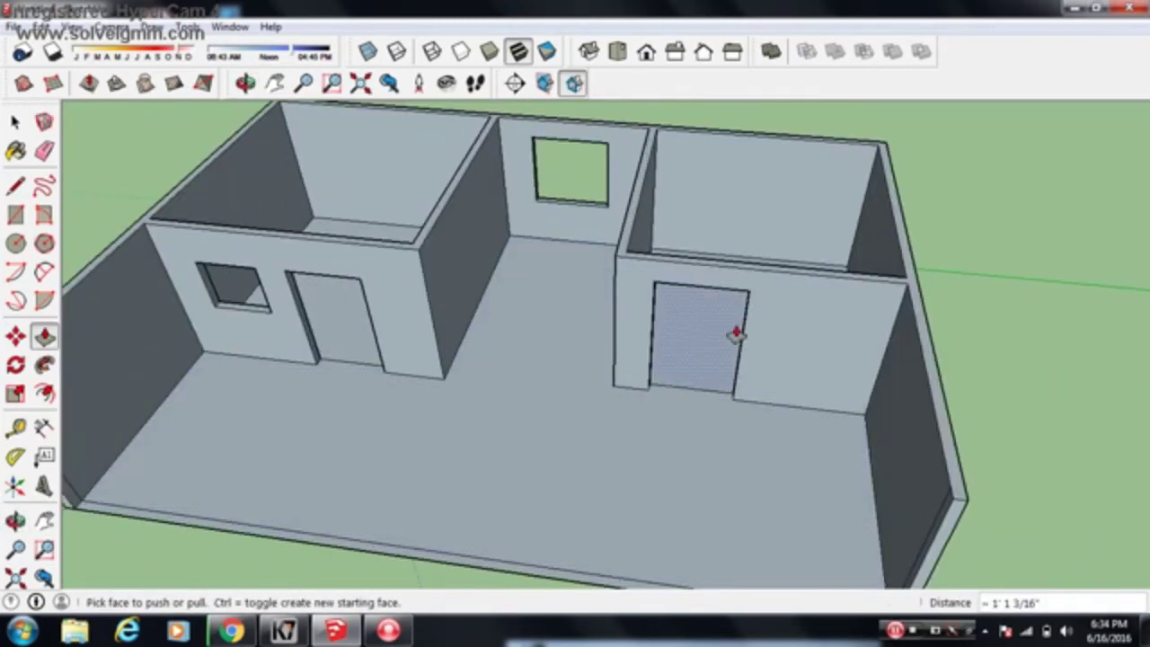
mouse_move(735, 333)
middle_mouse_down()
mouse_move(547, 416)
mouse_move(632, 410)
middle_mouse_up()
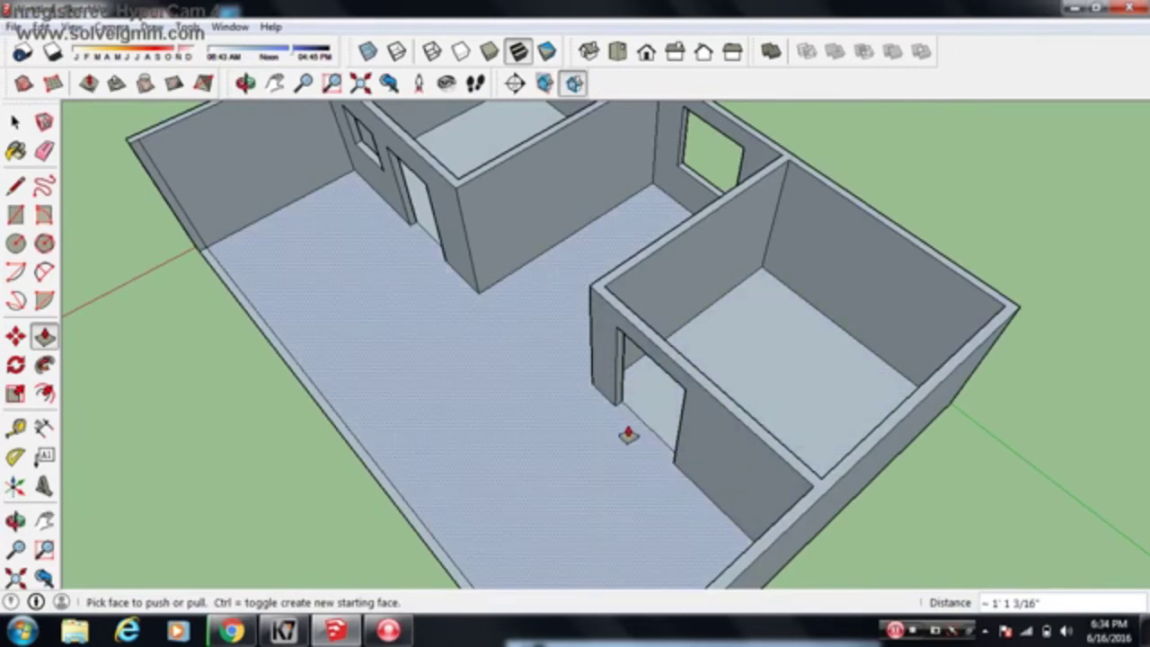
scroll(621, 428, "up", 2)
scroll(596, 449, "up", 3)
scroll(525, 463, "up", 2)
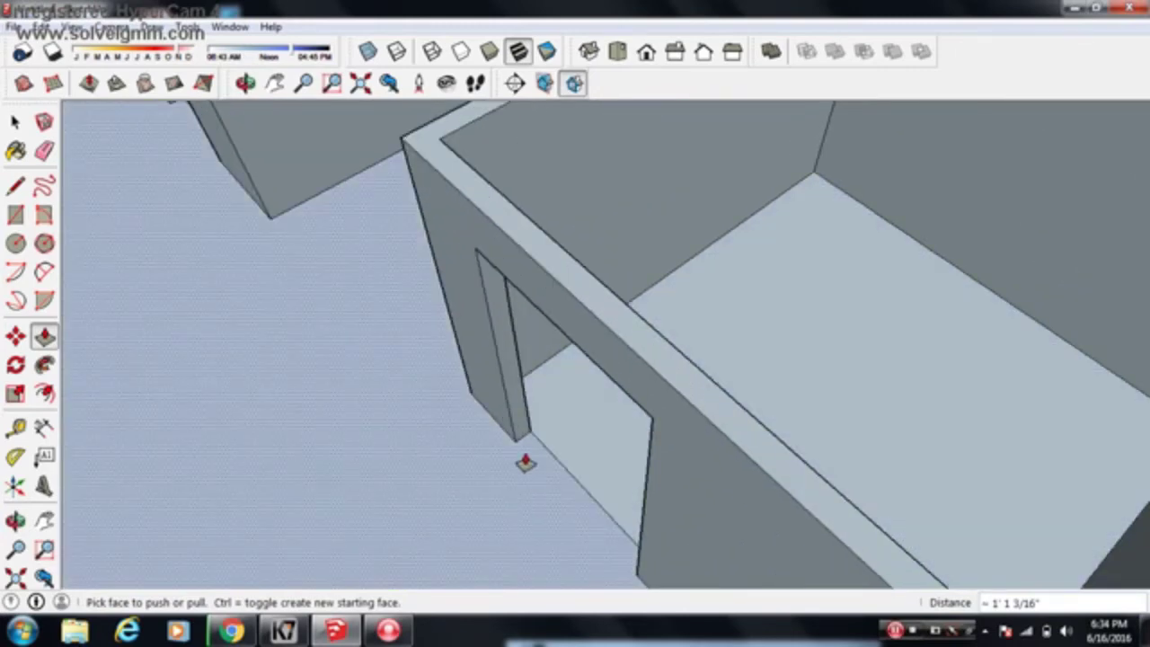
scroll(597, 503, "down", 2)
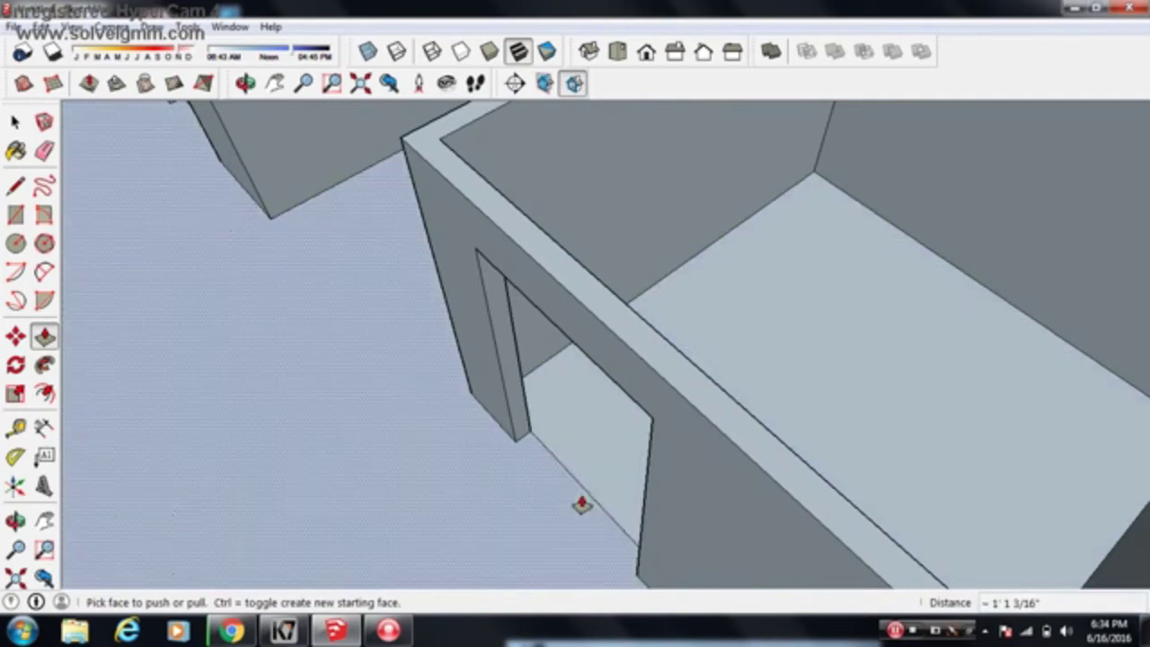
mouse_move(581, 503)
middle_mouse_down("shift")
mouse_move(552, 473)
mouse_move(667, 493)
mouse_move(622, 455)
middle_mouse_up("shift")
scroll(701, 485, "up", 2)
scroll(683, 478, "up", 3)
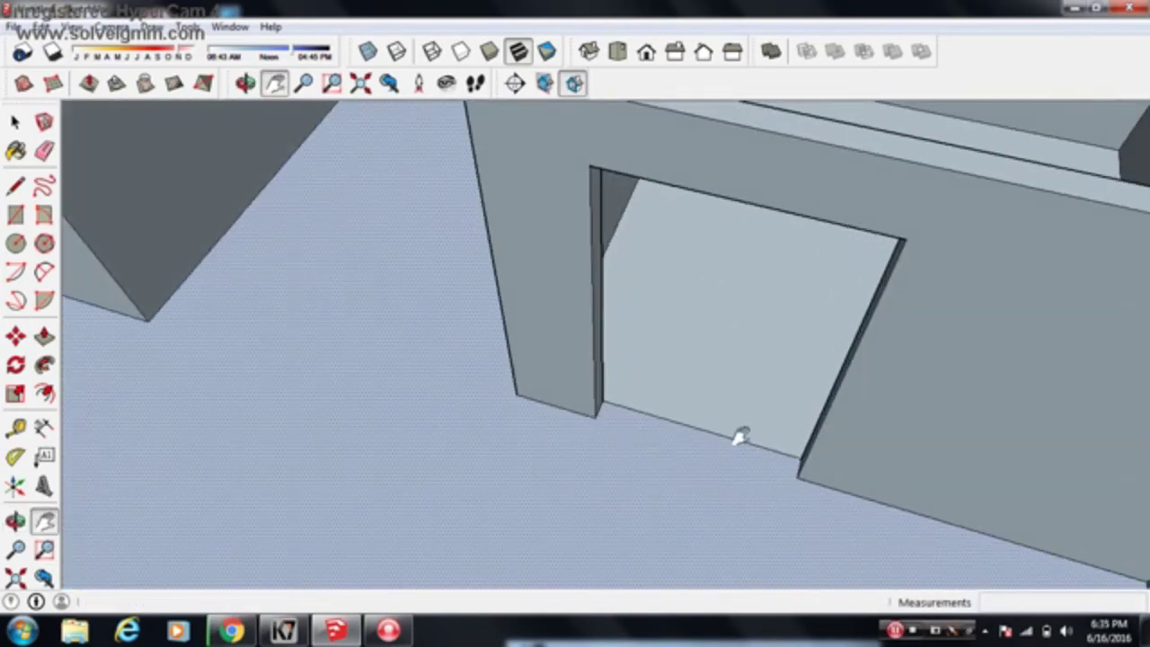
Draw a line between the right doorway's bottom corners, filling the opening with a flush door face
key("l")
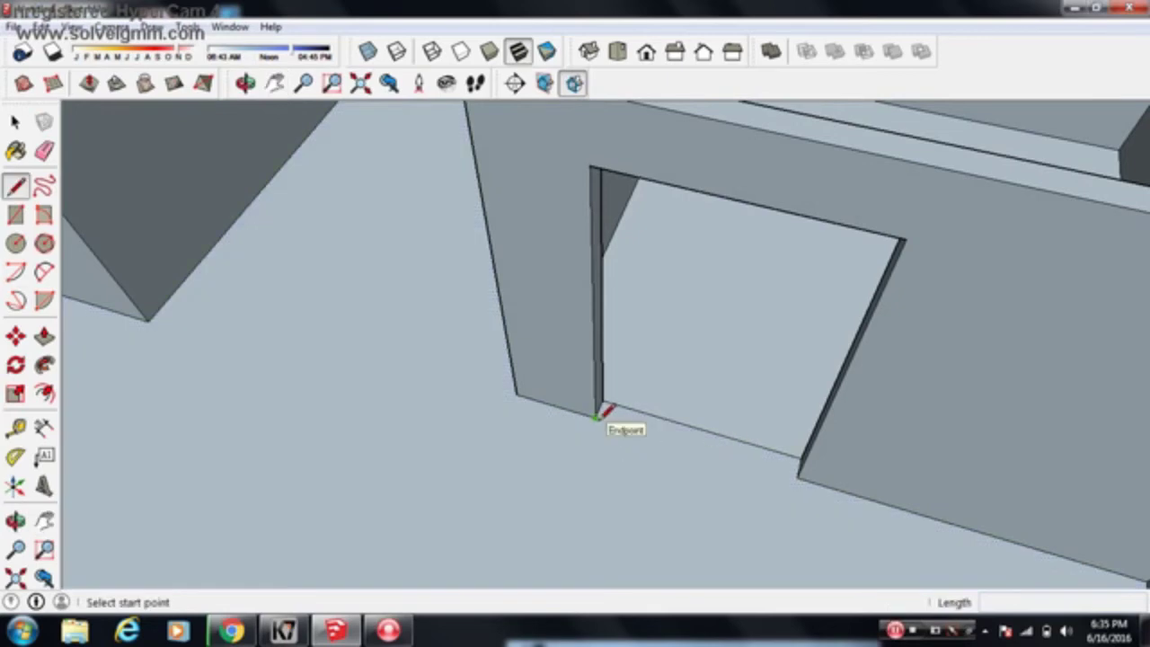
left_click(597, 417)
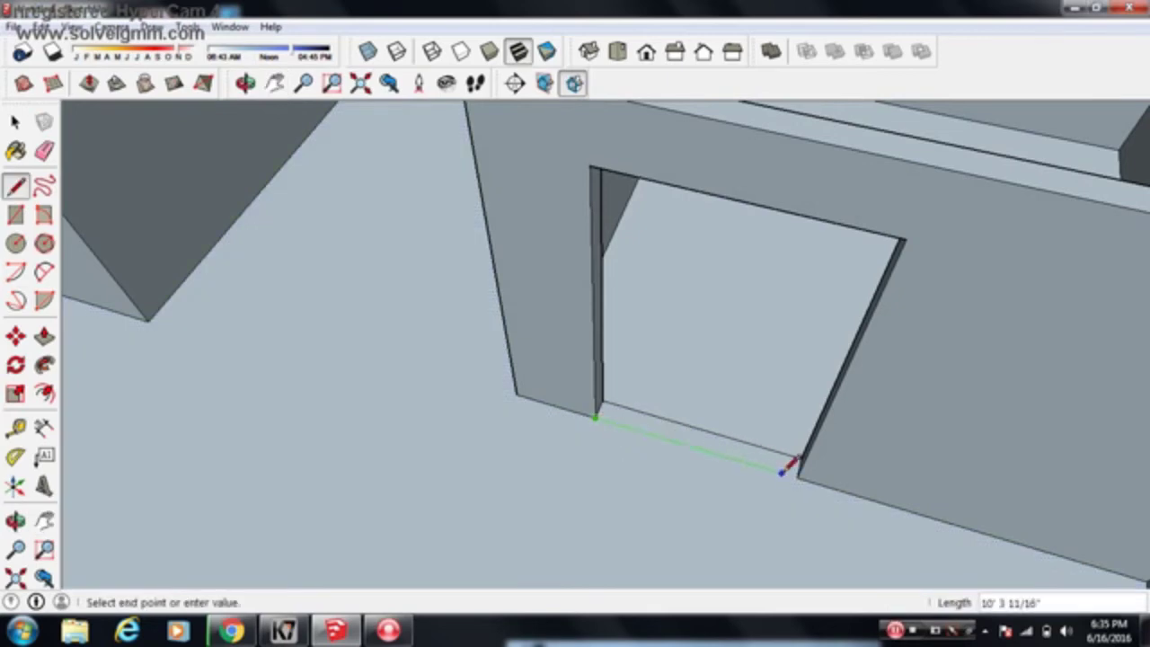
left_click(798, 476)
scroll(809, 465, "down", 3)
scroll(806, 413, "down", 1)
key("o")
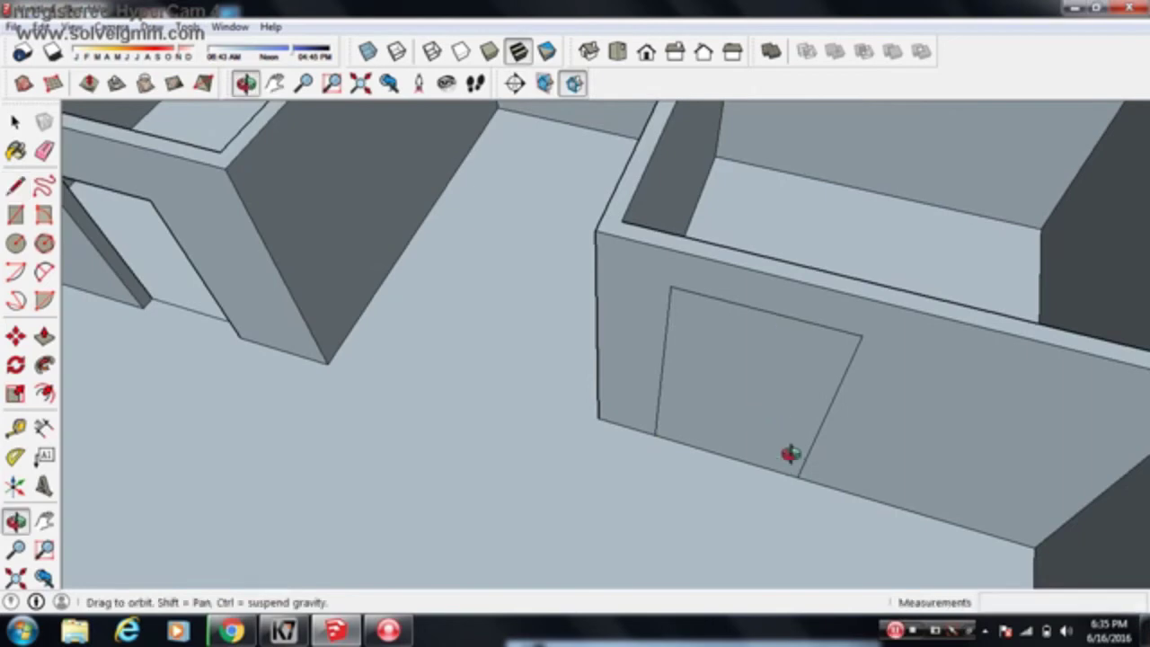
left_click_drag(791, 457, 779, 322)
middle_click_drag(779, 321, 791, 365)
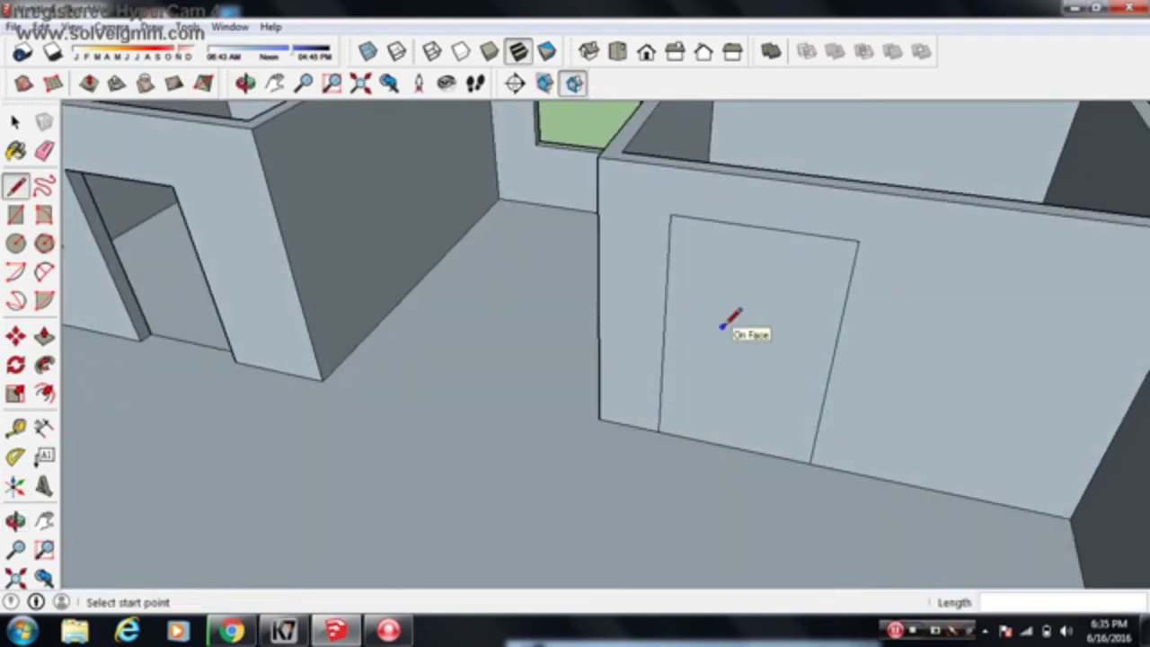
Offset the door face's outline slightly inward to form a thin frame border
left_click(45, 393)
left_click(717, 356)
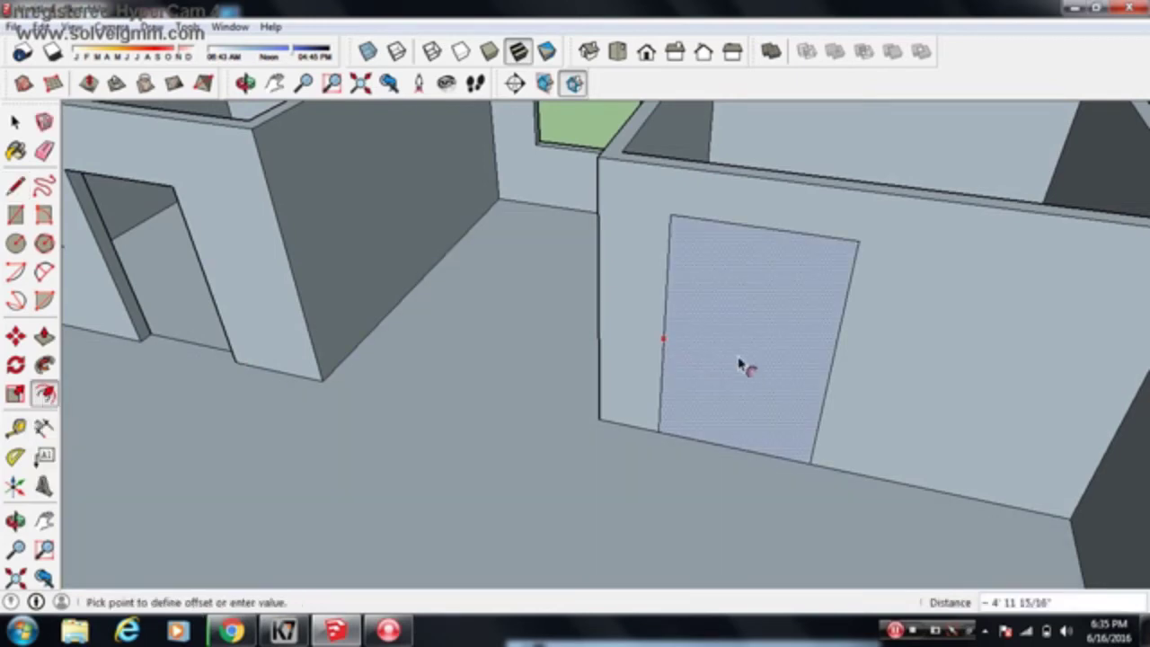
left_click(681, 259)
mouse_move(905, 367)
middle_mouse_down()
mouse_move(814, 347)
mouse_move(790, 411)
mouse_move(804, 431)
mouse_move(683, 422)
middle_mouse_up()
left_click(18, 124)
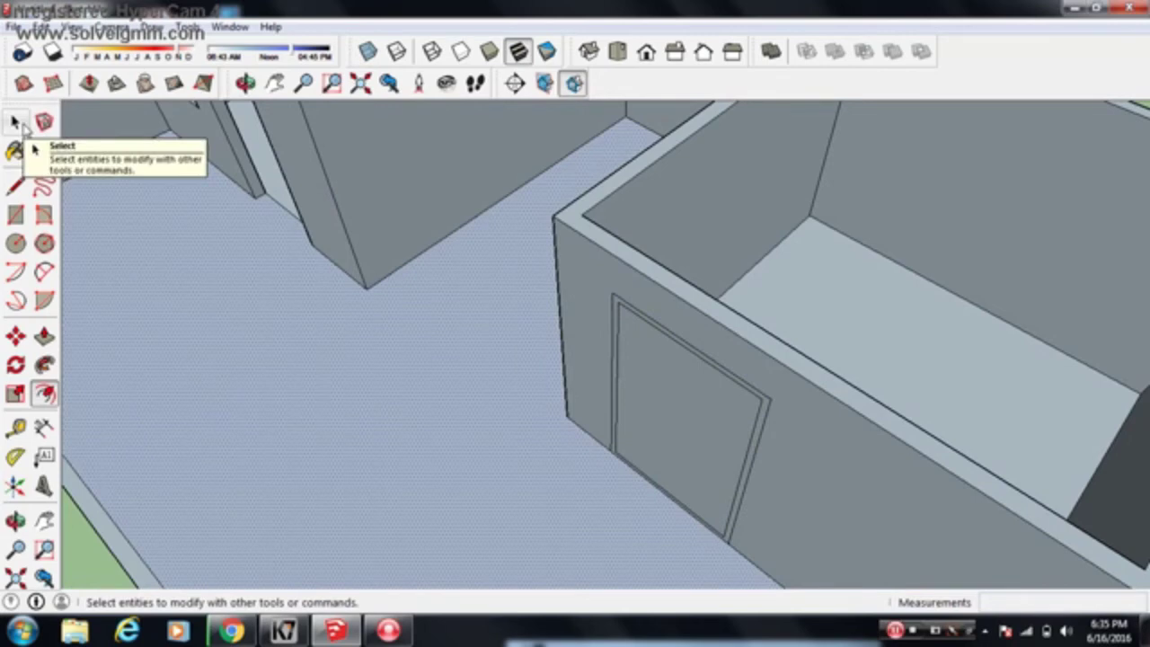
Push the frame strip back and recess the inner door face inward with Push/Pull
left_click(45, 339)
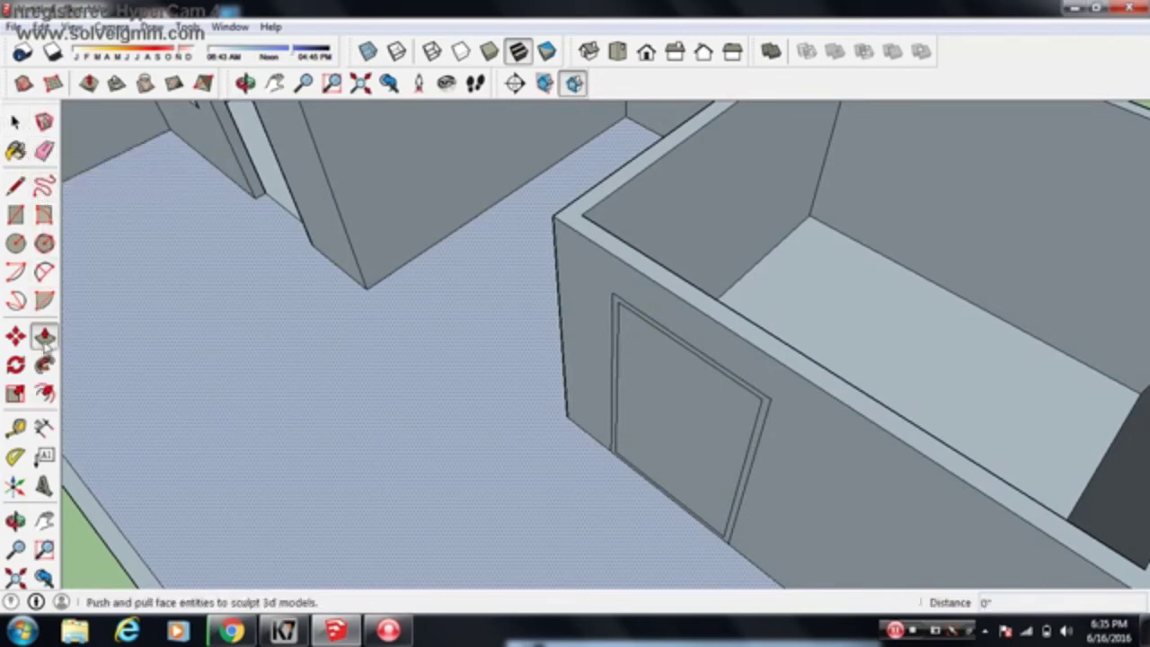
scroll(746, 465, "up", 2)
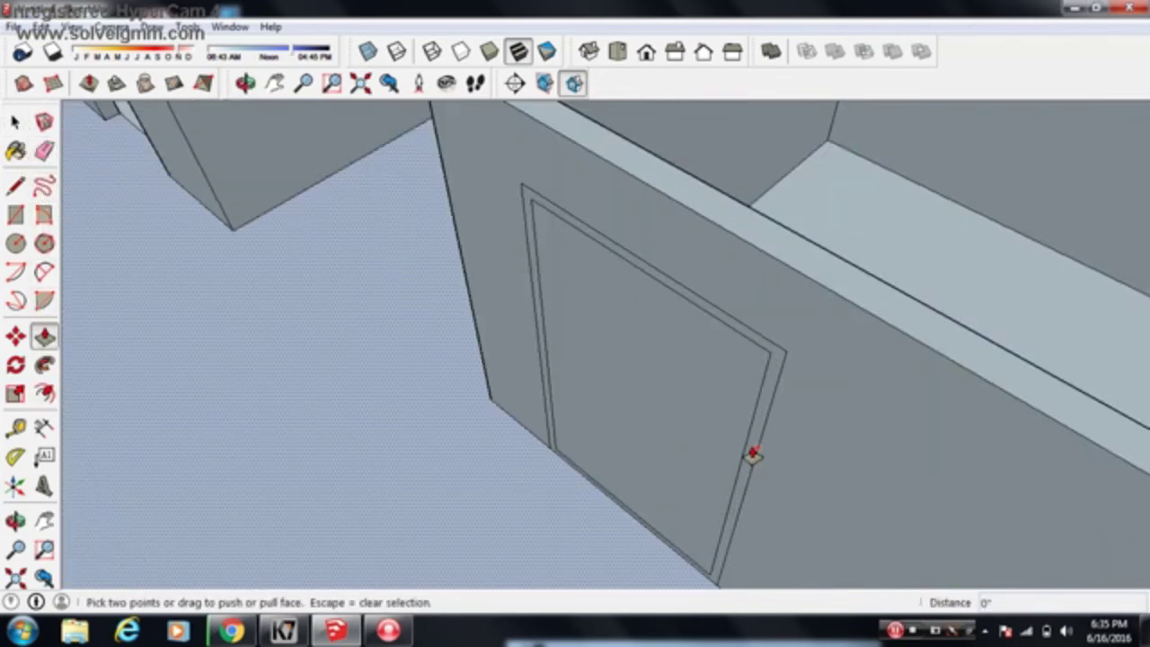
left_click(749, 458)
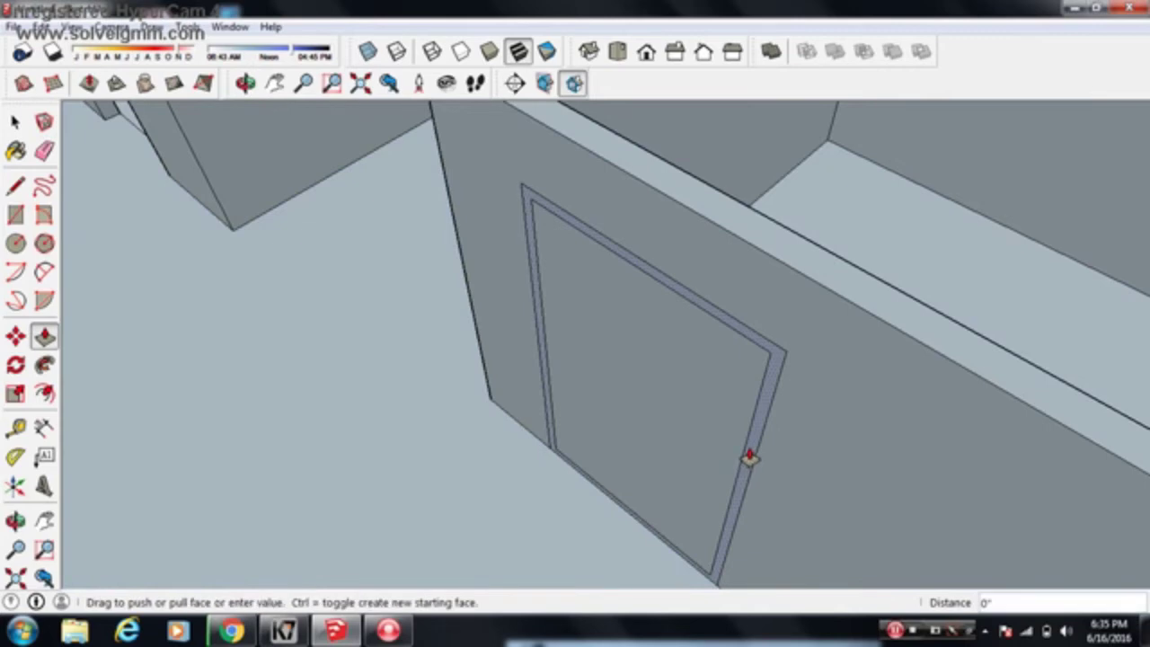
left_click(747, 454)
left_click(710, 429)
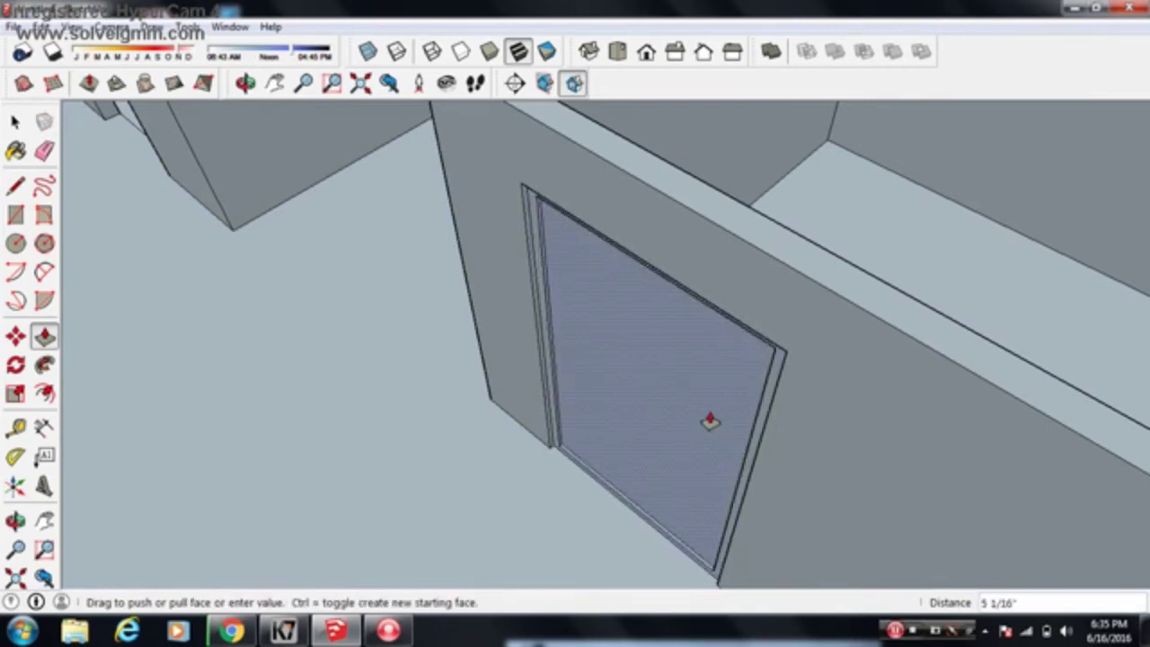
left_click(707, 411)
mouse_move(707, 412)
middle_mouse_down()
mouse_move(260, 477)
mouse_move(179, 304)
middle_mouse_up()
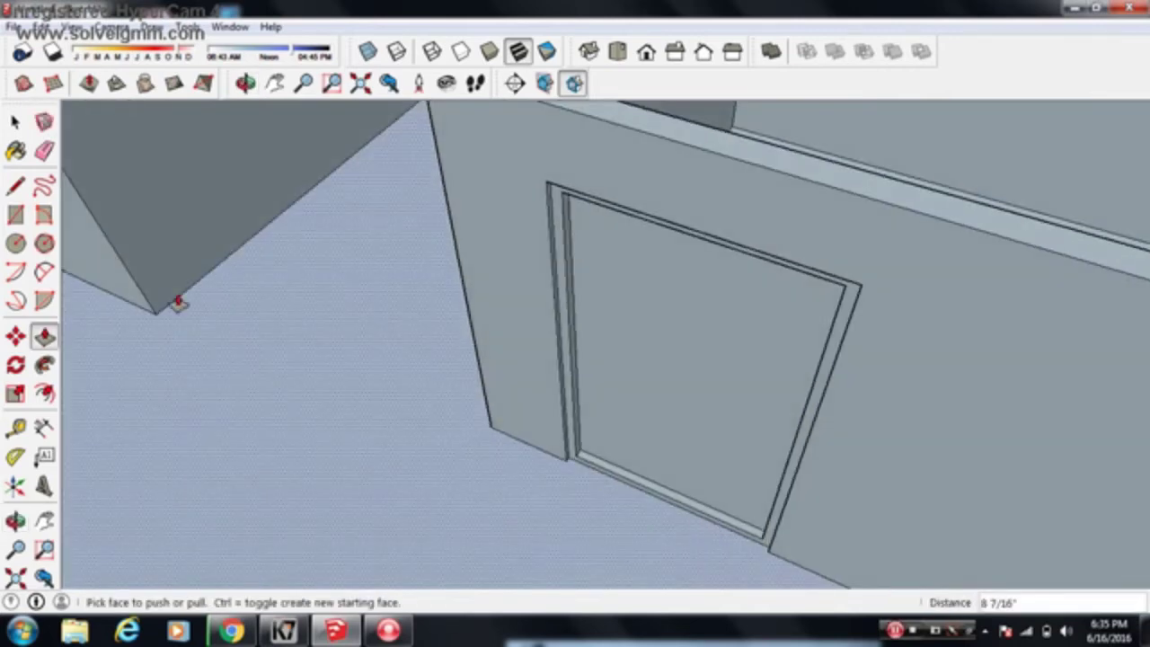
Select and delete the inner door face so the doorway opens through the wall
left_click(15, 121)
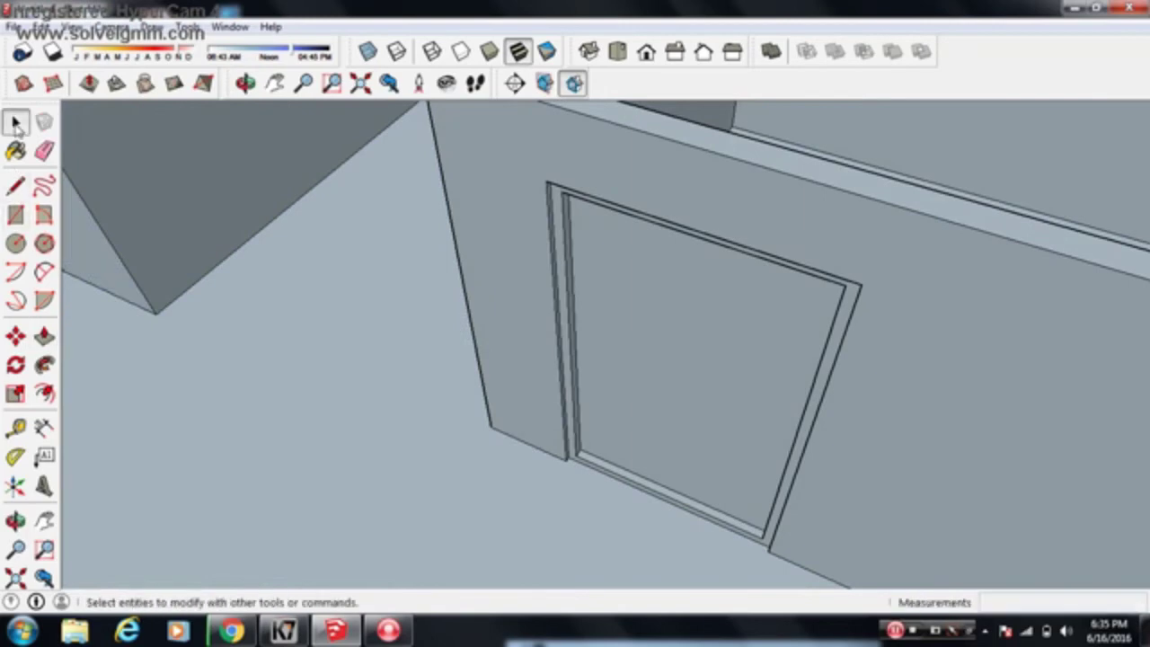
left_click(711, 367)
key("Delete")
mouse_move(765, 387)
middle_mouse_down()
mouse_move(757, 403)
mouse_move(803, 275)
mouse_move(723, 380)
middle_mouse_up()
left_click_drag(723, 380, 665, 386)
Pick Wood_Bamboo_Medium from the Wood collection in the Materials panel
left_click(15, 121)
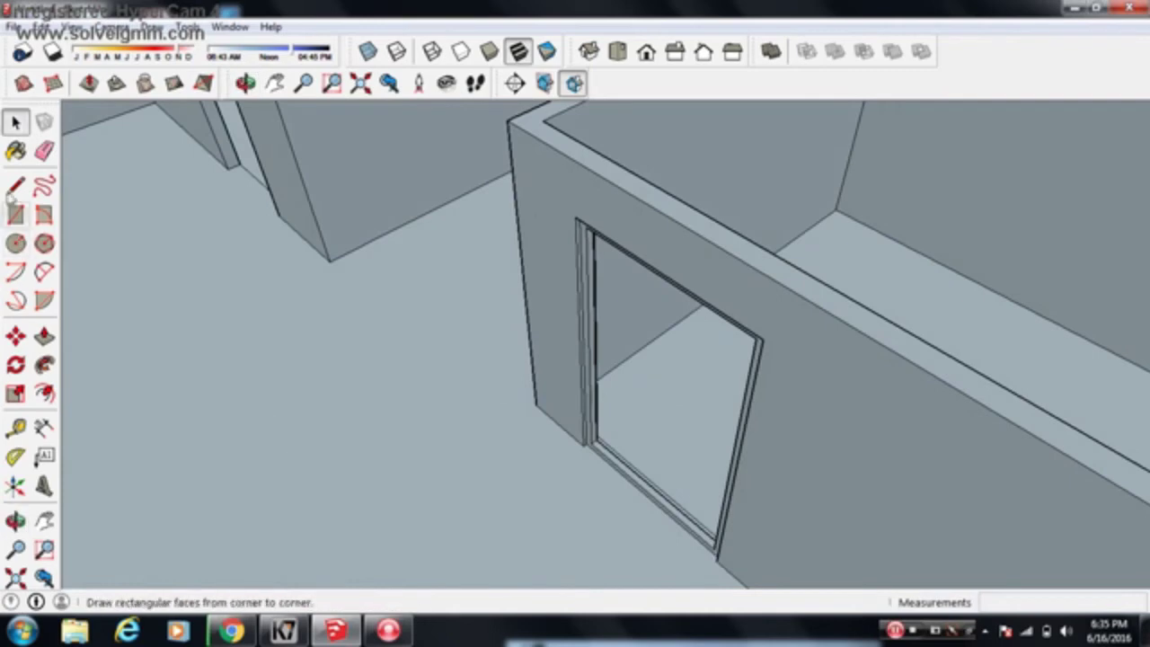
key("b")
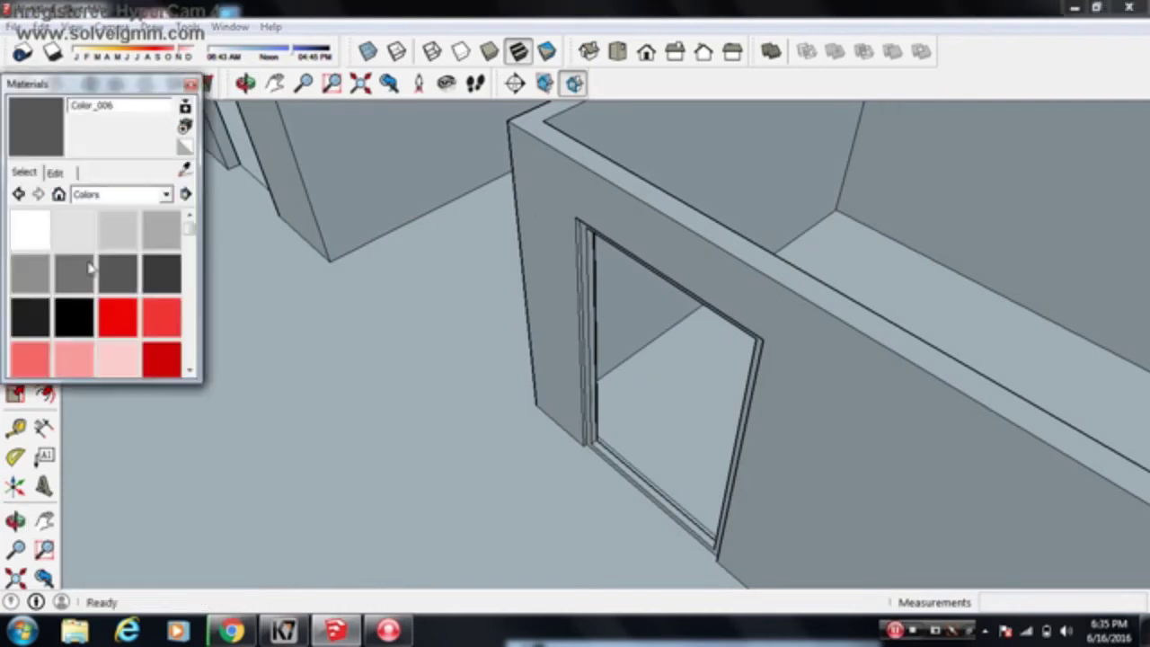
scroll(180, 270, "down", 5)
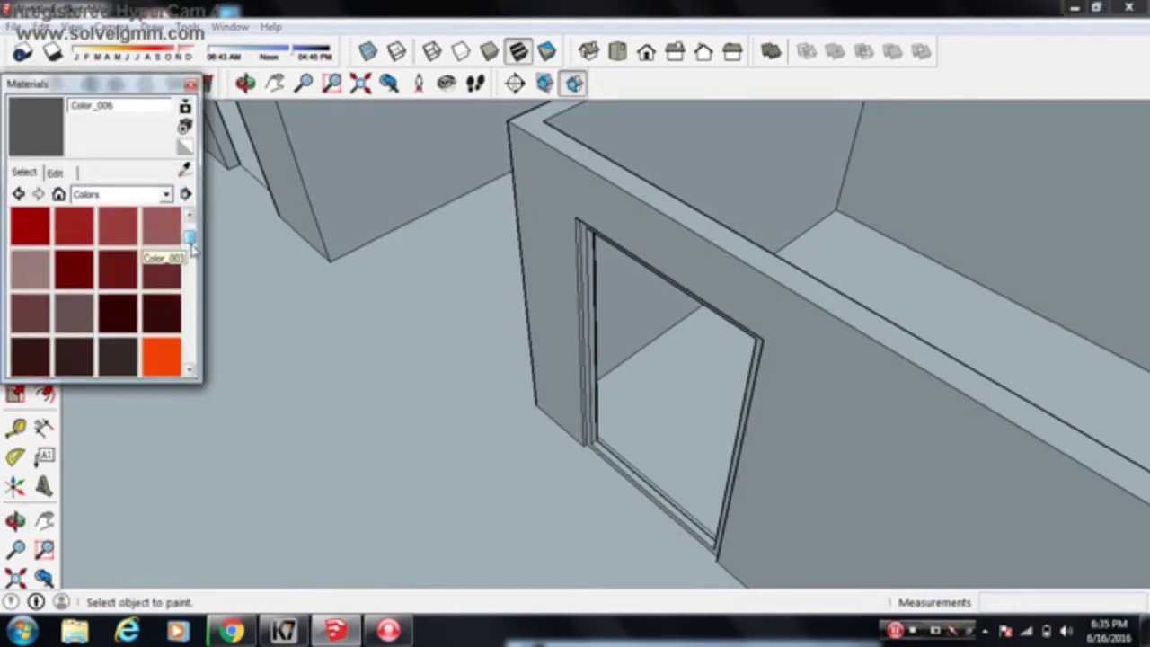
scroll(180, 270, "down", 3)
left_click(167, 195)
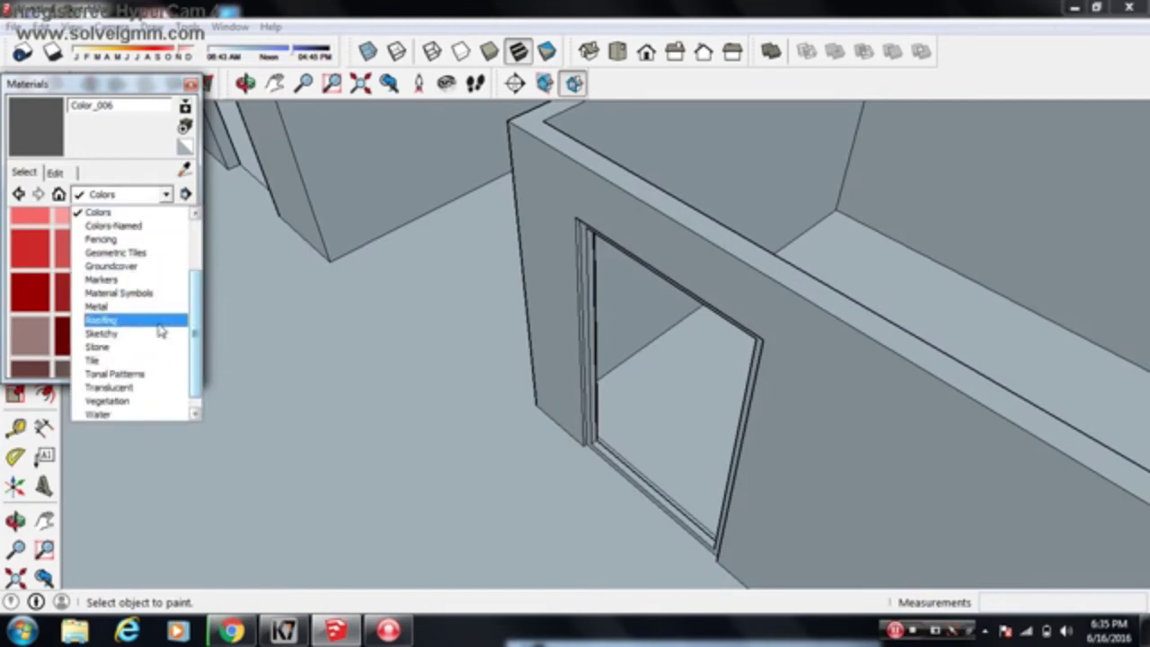
scroll(195, 382, "down", 1)
scroll(195, 383, "down", 1)
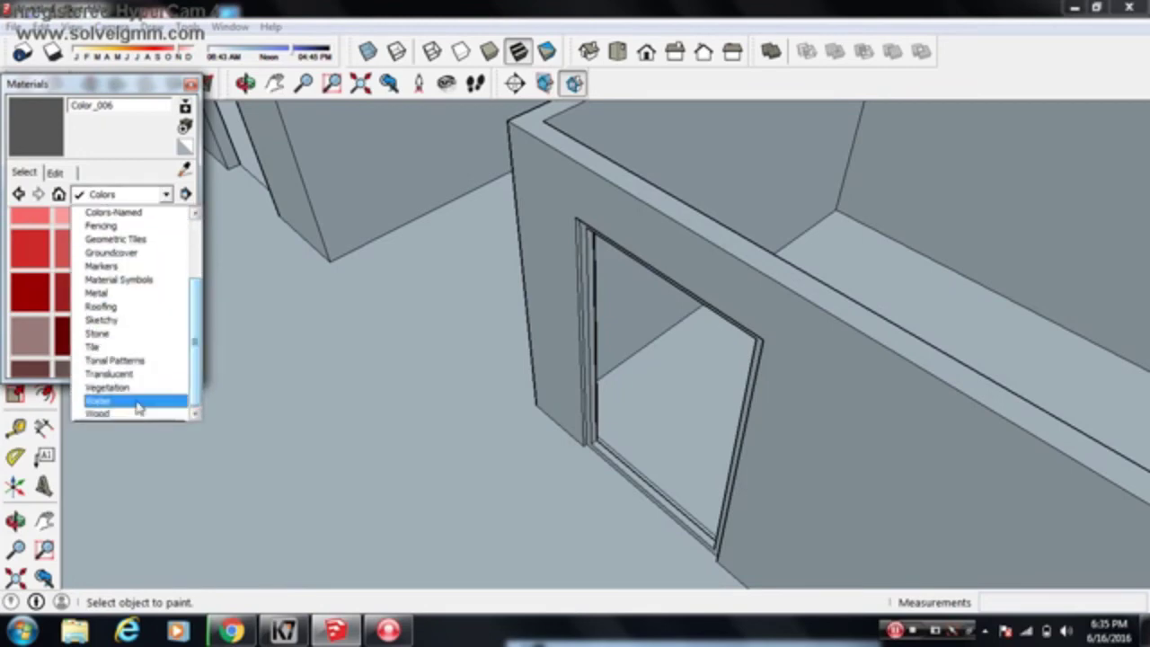
left_click(99, 414)
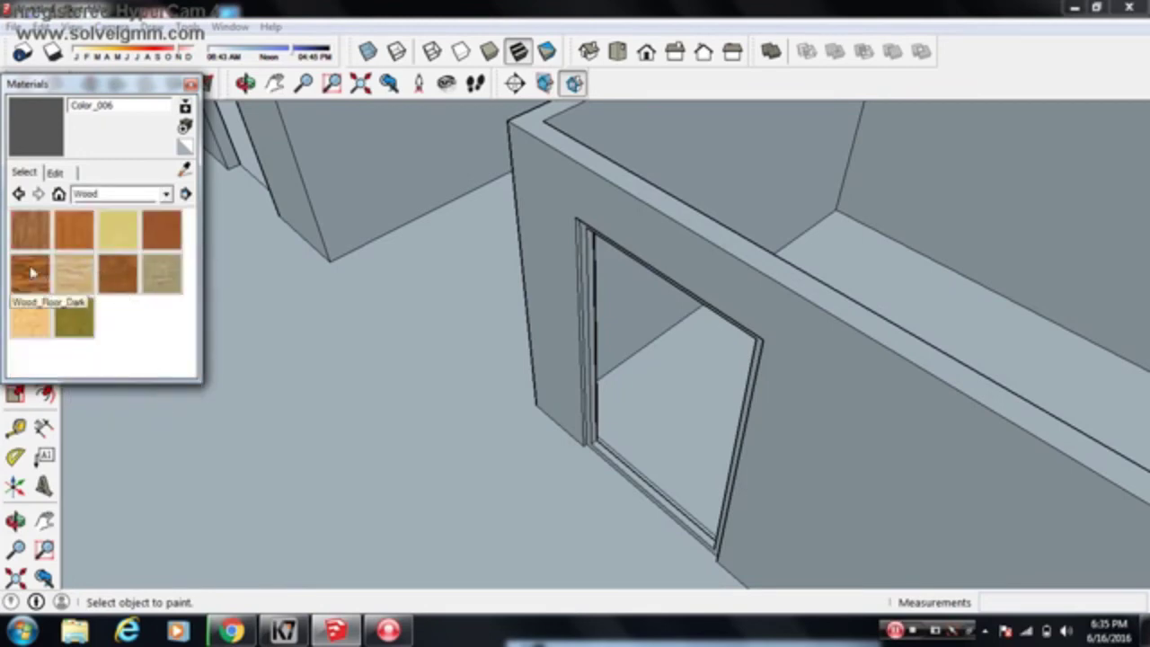
left_click(74, 250)
Paint the door frame and left jamb's inner face with Wood_Bamboo_Medium, then close Materials
middle_click_drag(683, 419, 749, 483)
scroll(785, 431, "up", 3)
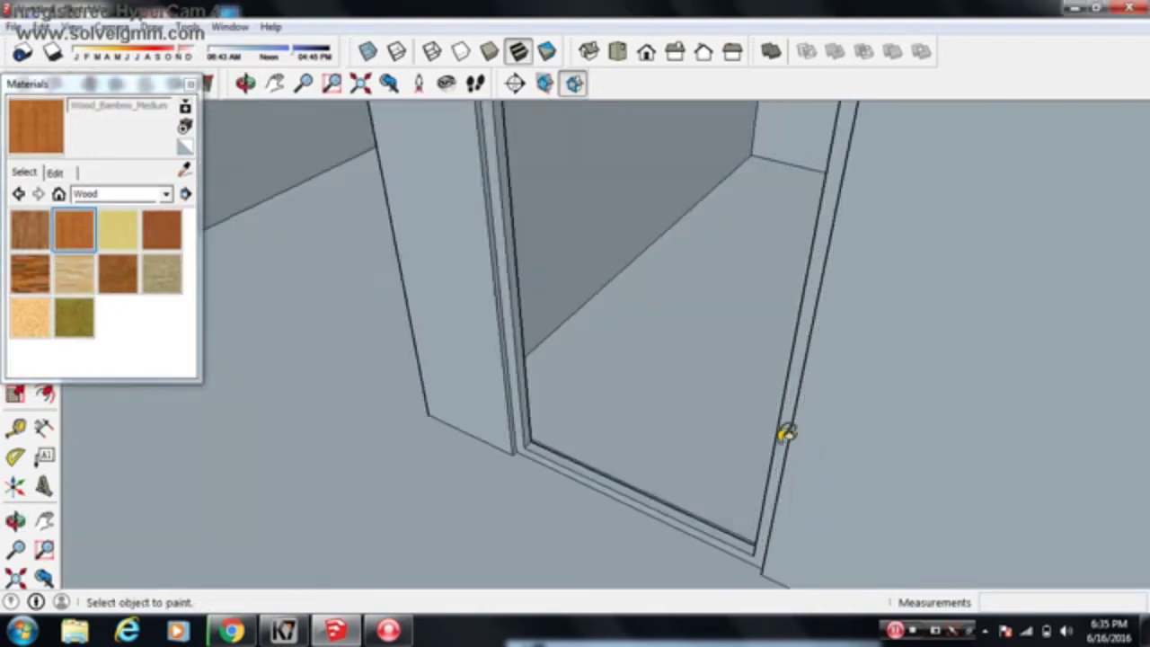
scroll(788, 434, "up", 2)
left_click(788, 434)
scroll(787, 434, "down", 3)
scroll(485, 403, "up", 3)
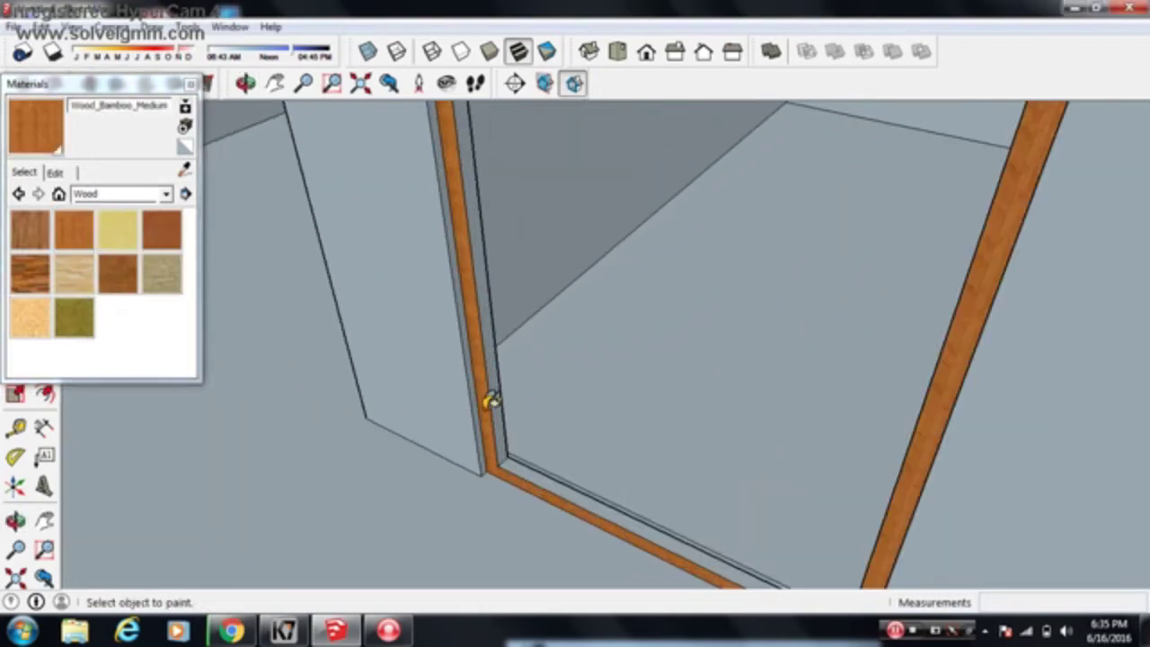
left_click(500, 393)
scroll(526, 456, "down", 3)
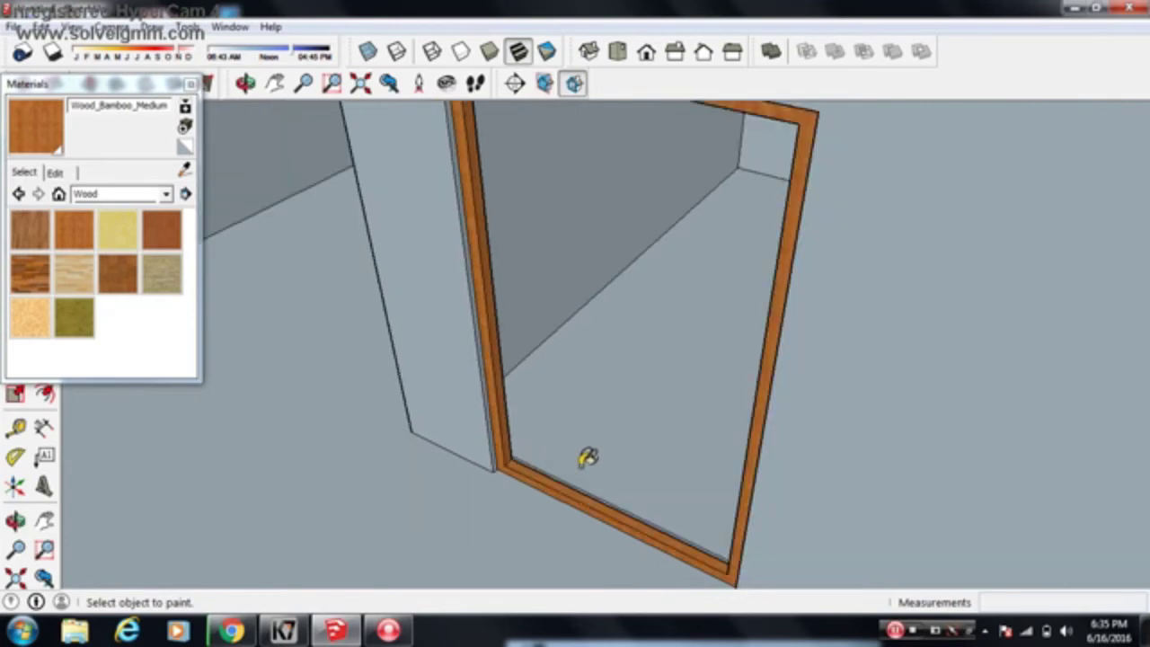
middle_click_drag(585, 456, 620, 441)
scroll(389, 353, "up", 2)
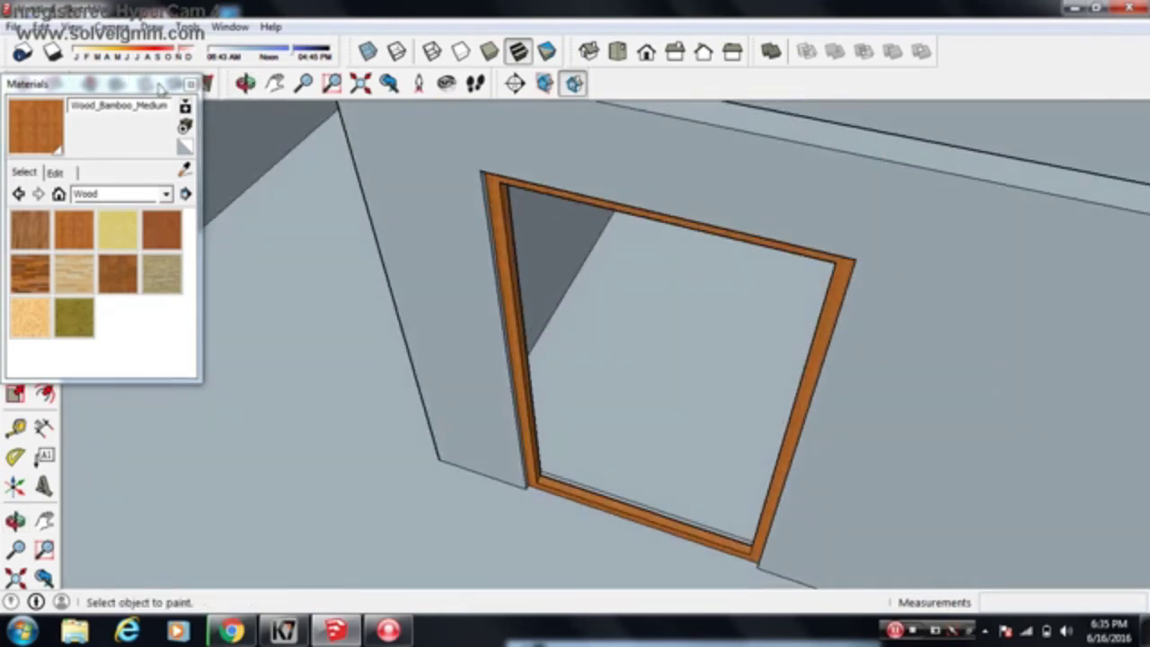
left_click(190, 84)
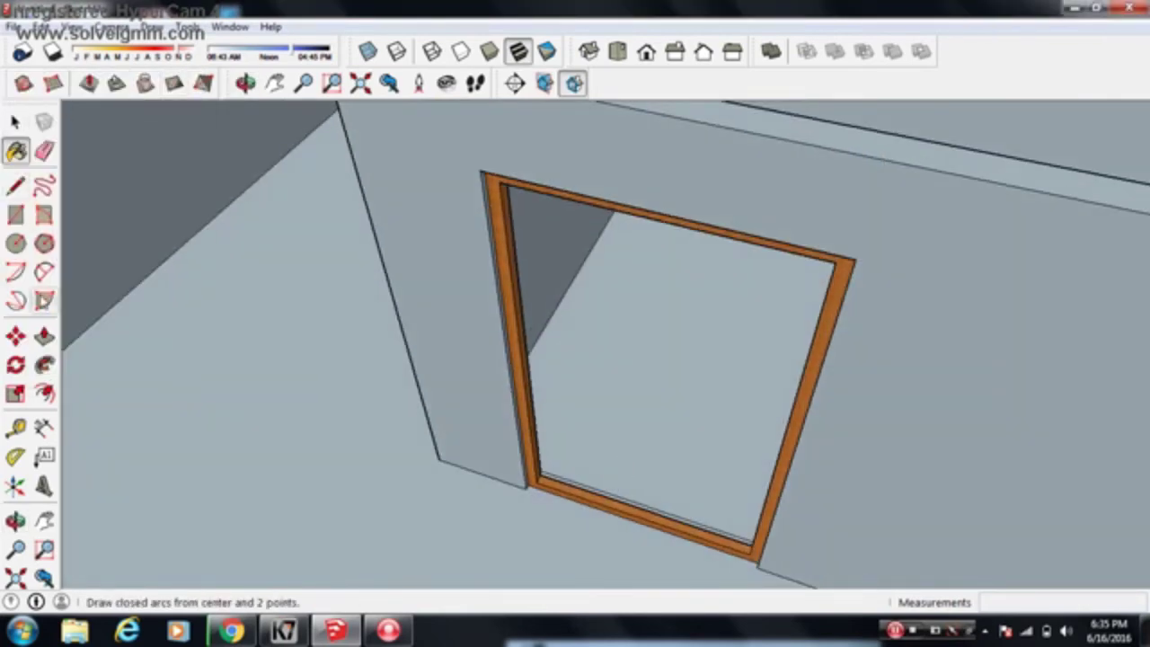
Draw a line across the frame's bottom corners to close the doorway with a face
left_click(15, 184)
scroll(547, 475, "up", 3)
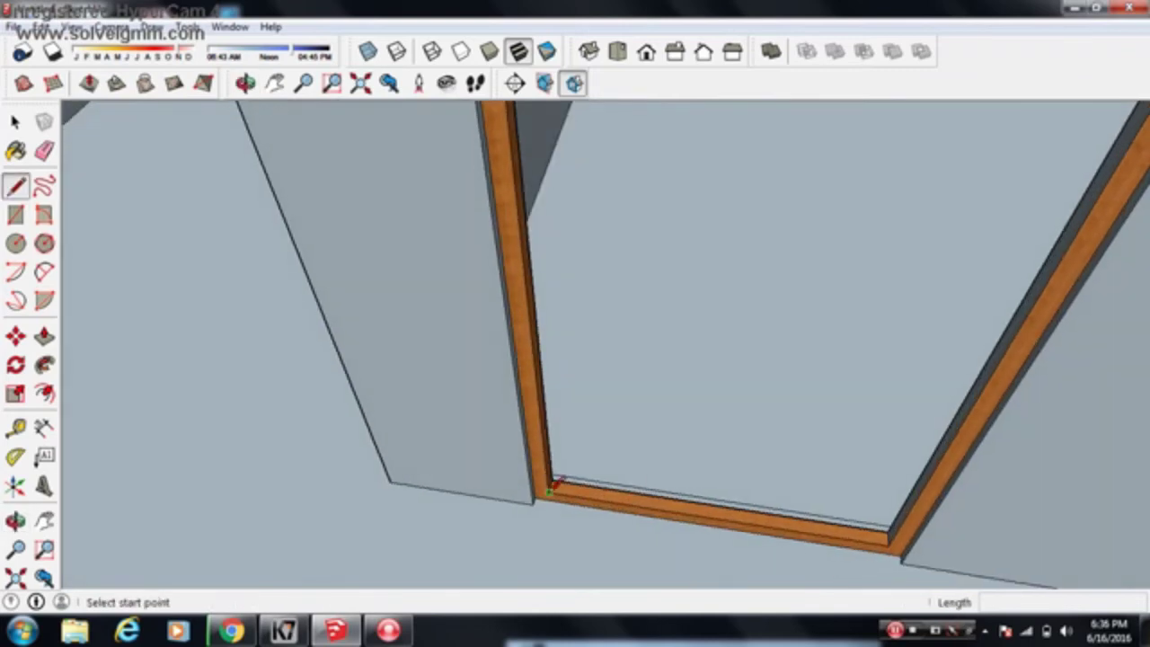
left_click(551, 485)
left_click(899, 537)
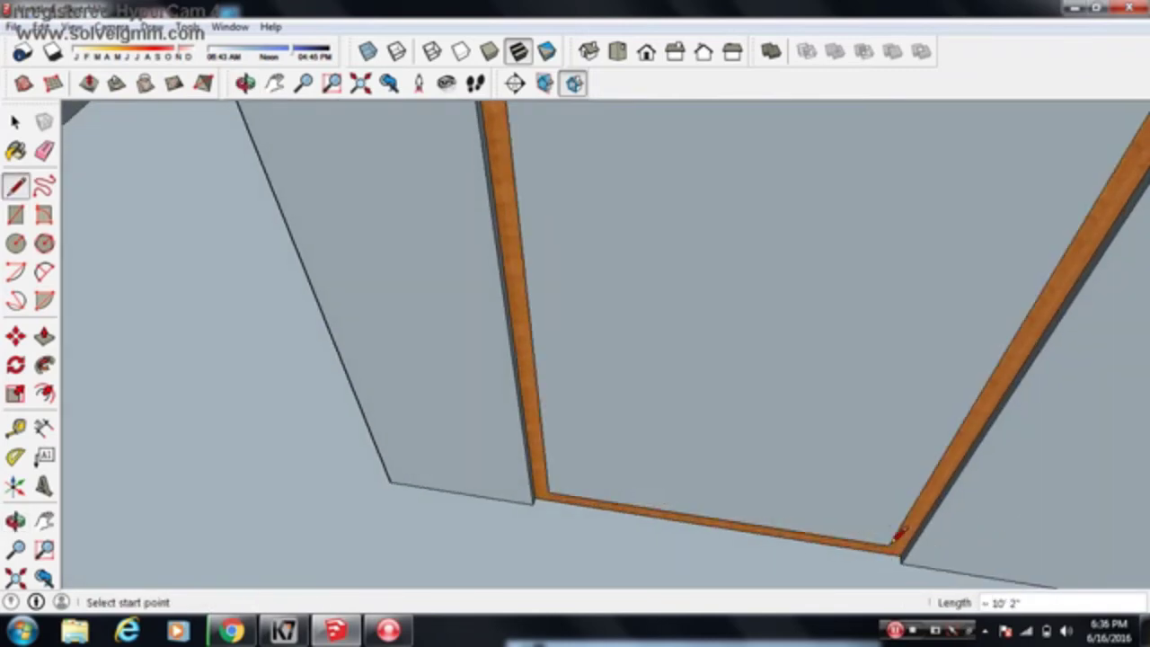
scroll(899, 537, "down", 3)
Draw a vertical line down the door's middle, splitting it into two leaves
middle_click_drag(881, 488, 873, 404)
middle_click_drag(932, 326, 738, 358, "shift")
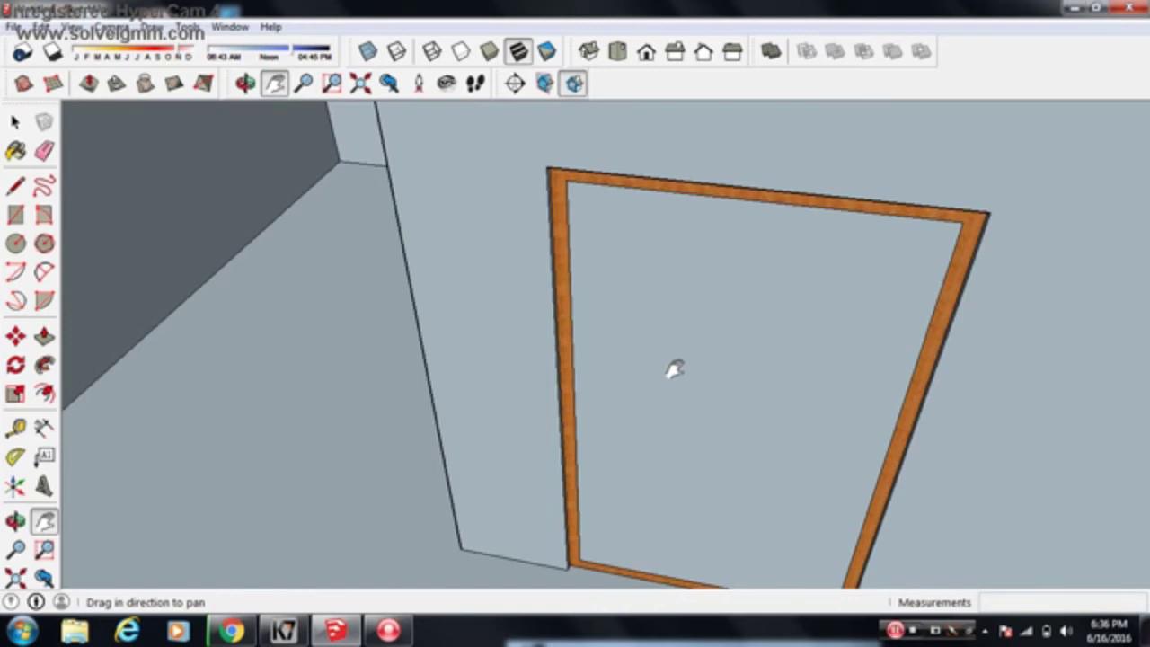
mouse_move(908, 369)
middle_mouse_down()
mouse_move(893, 442)
mouse_move(778, 342)
mouse_move(827, 354)
mouse_move(692, 393)
mouse_move(698, 367)
mouse_move(692, 381)
middle_mouse_up()
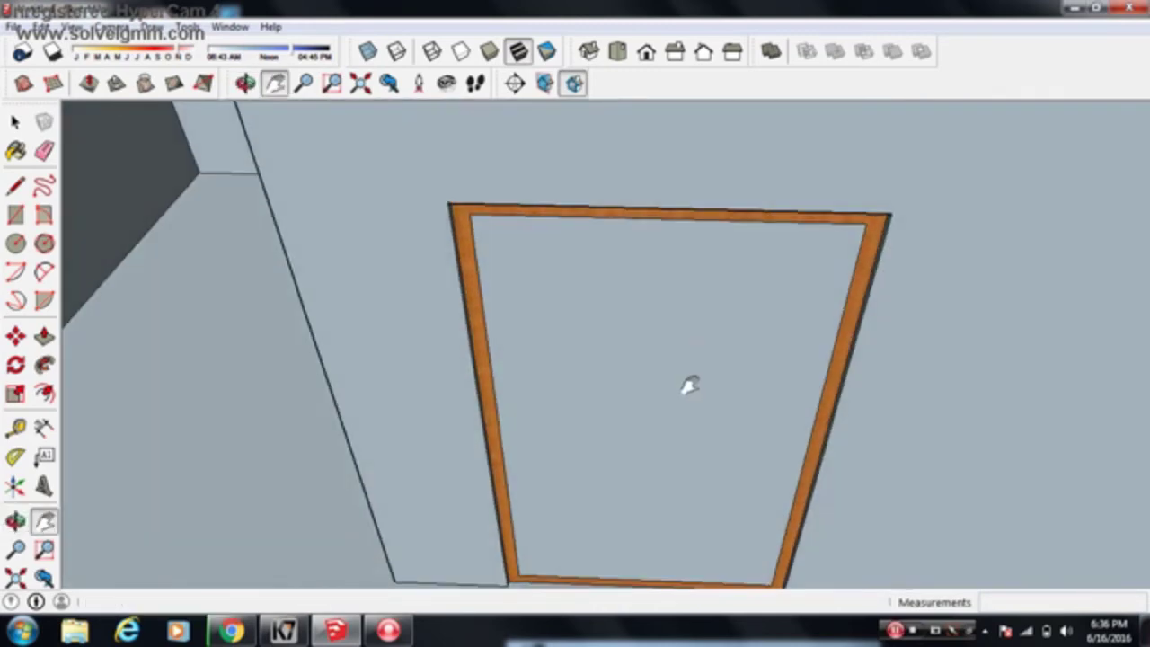
key("l")
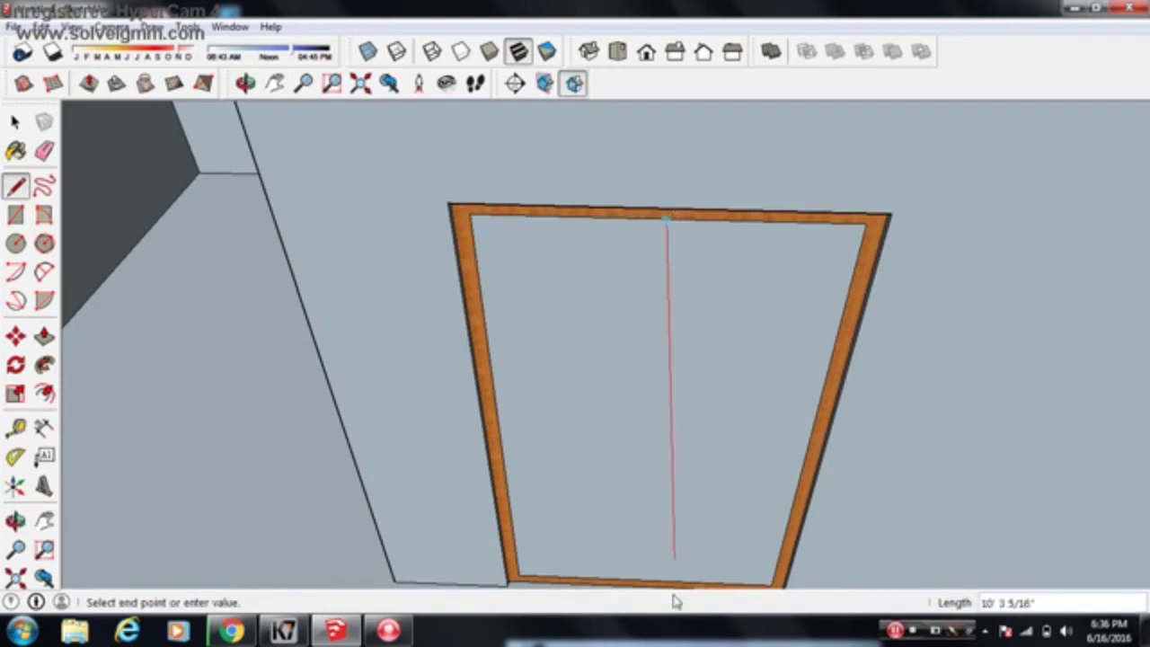
middle_click_drag(693, 537, 576, 399)
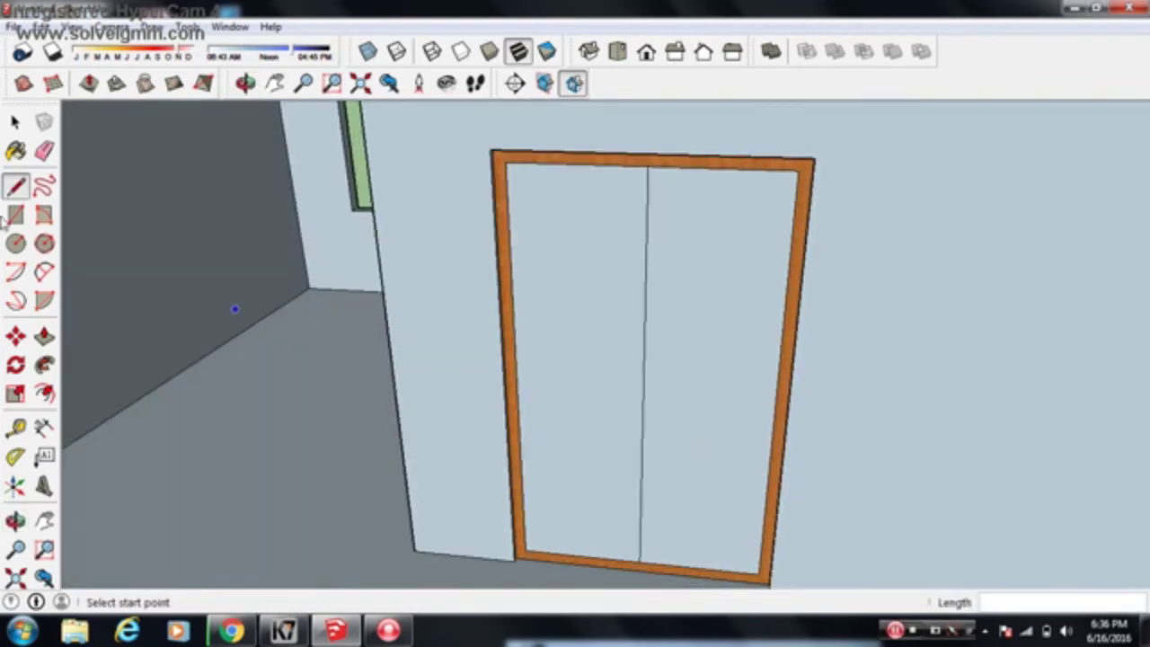
Offset thin inset borders on both the left and right door leaves
left_click(44, 393)
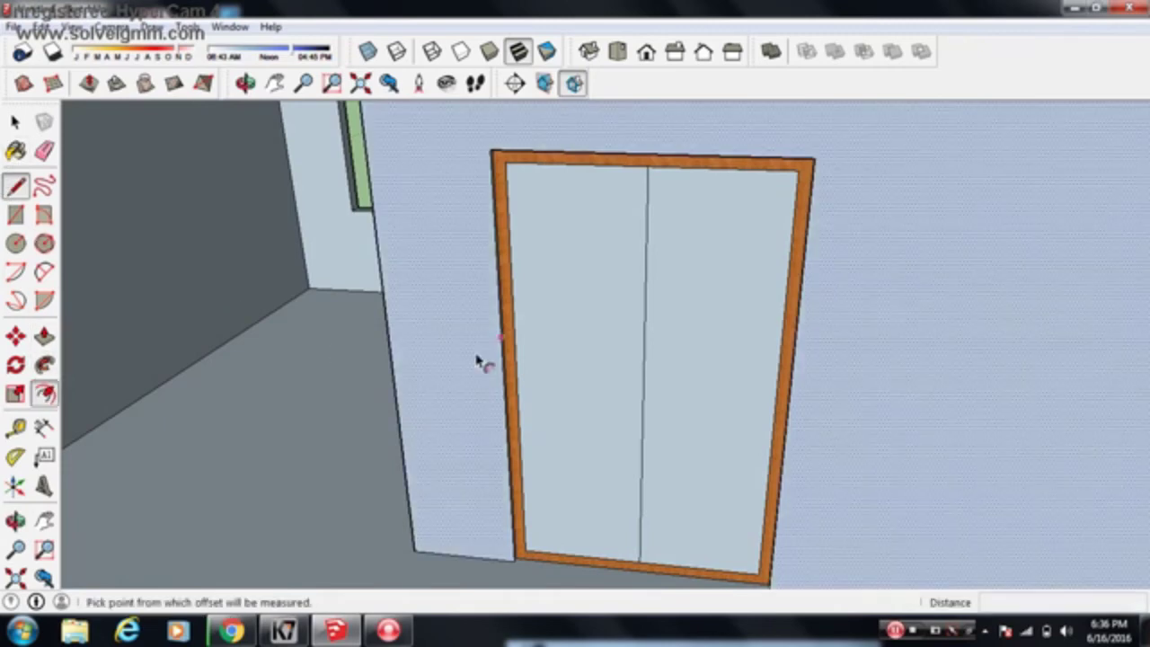
left_click(539, 386)
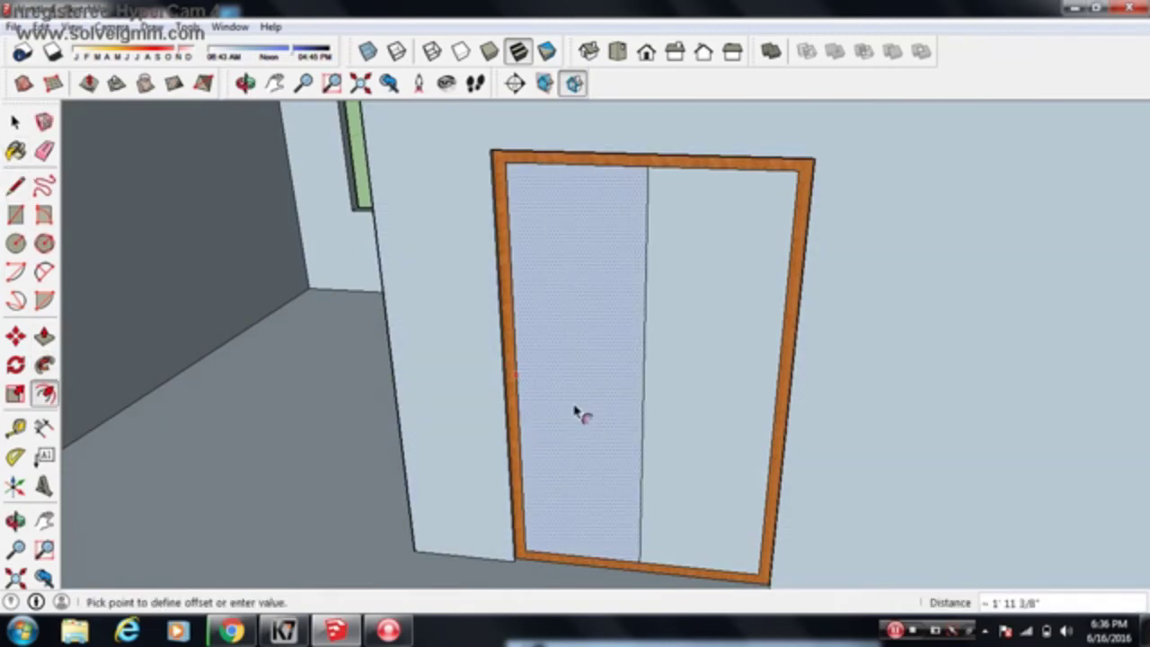
left_click(520, 261)
left_click(706, 305)
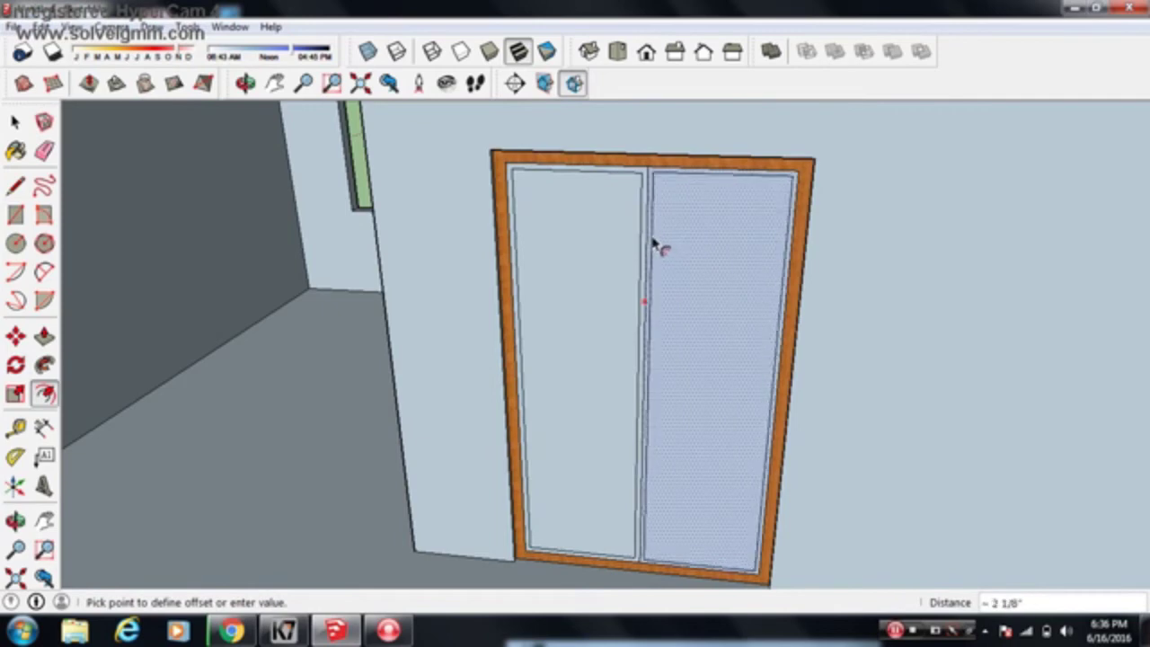
left_click(657, 245)
mouse_move(755, 290)
middle_mouse_down()
mouse_move(674, 375)
mouse_move(668, 405)
middle_mouse_up()
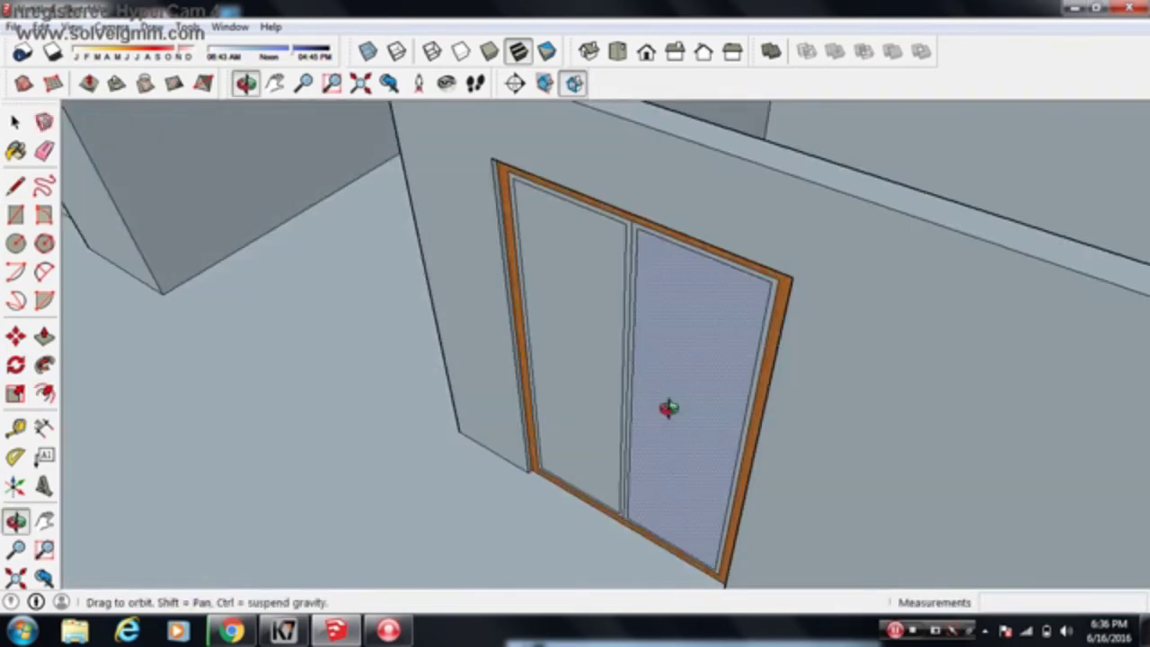
scroll(655, 409, "up", 3)
key("Escape")
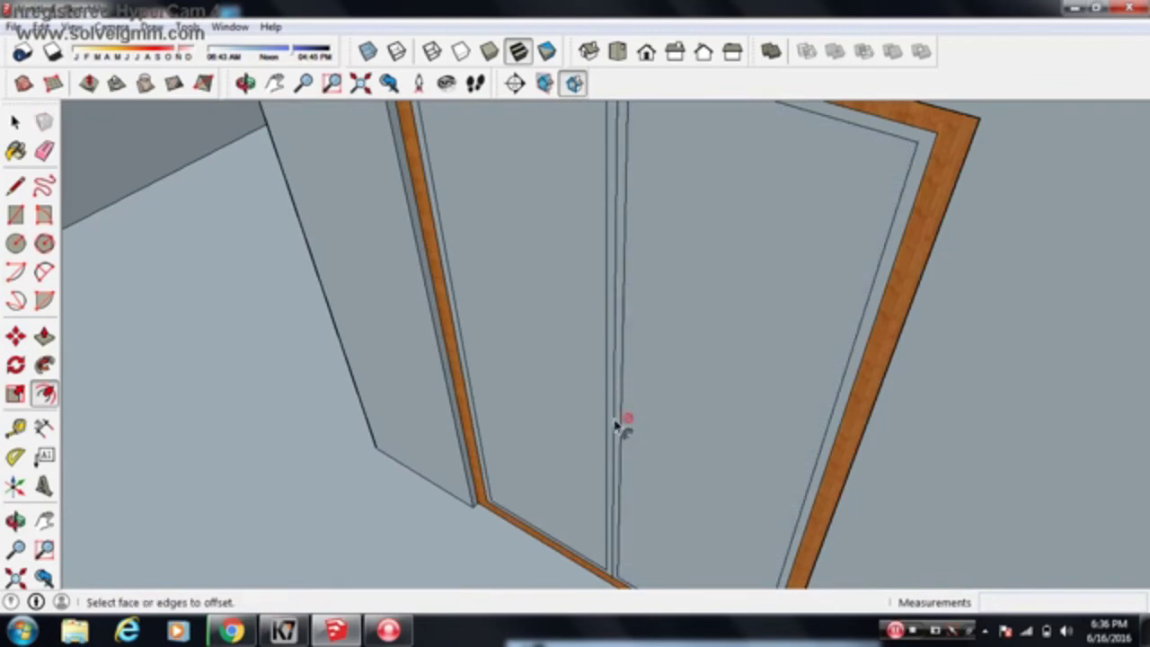
Push the central gap and door panel faces back about 7/8" inside the frame
key("p")
left_click(617, 430)
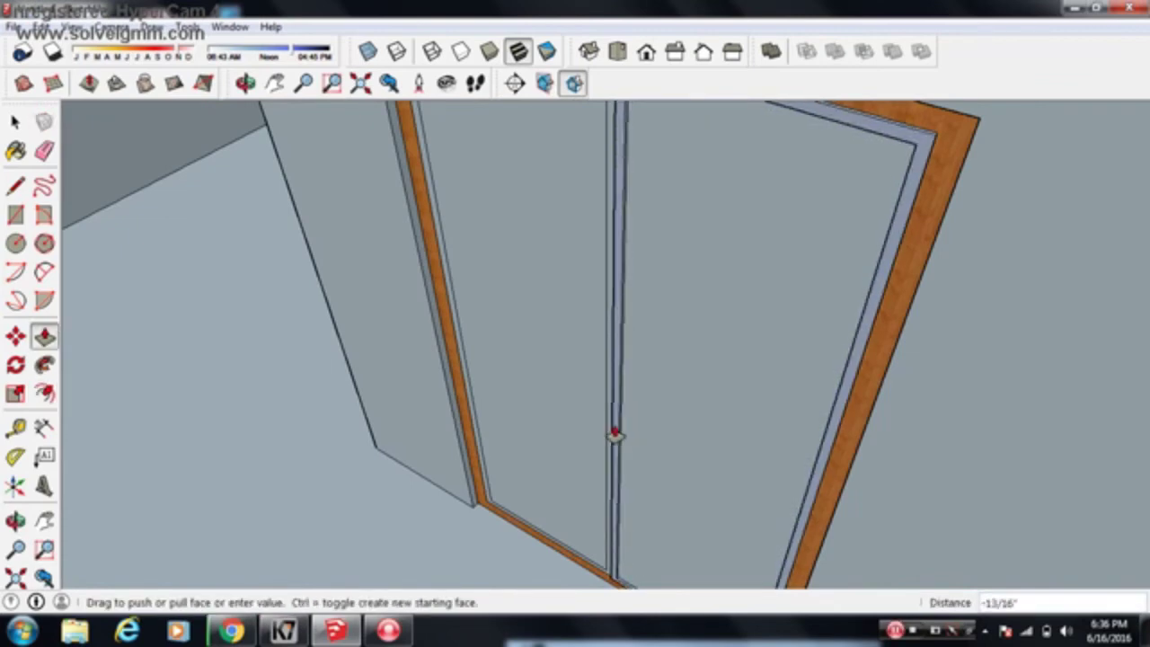
left_click(611, 433)
middle_click_drag(513, 456, 681, 492)
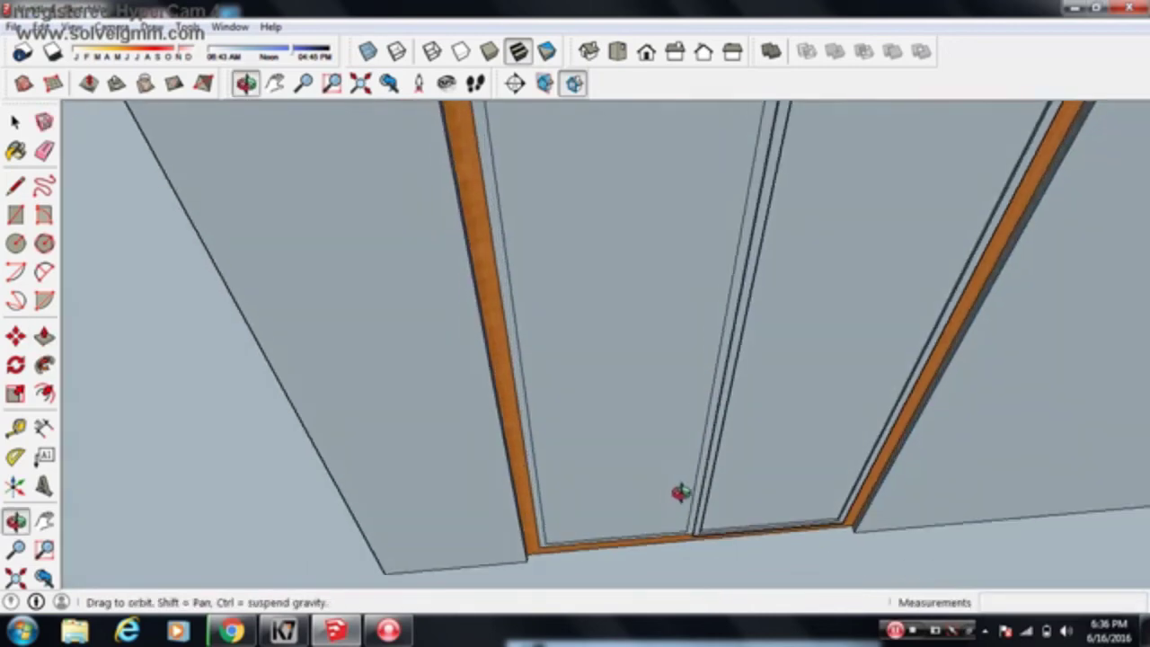
scroll(706, 490, "up", 3)
scroll(713, 470, "up", 3)
left_click(711, 468)
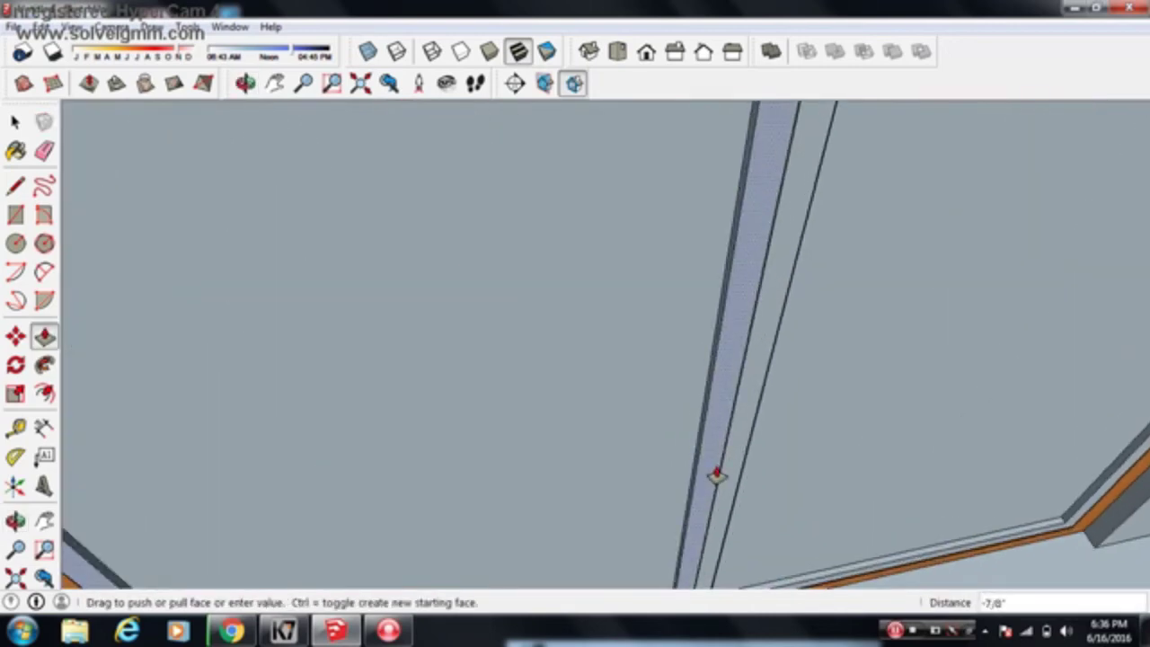
left_click(717, 473)
mouse_move(716, 474)
middle_mouse_down()
mouse_move(596, 319)
mouse_move(581, 405)
middle_mouse_up()
scroll(584, 405, "down", 3)
scroll(575, 406, "up", 2)
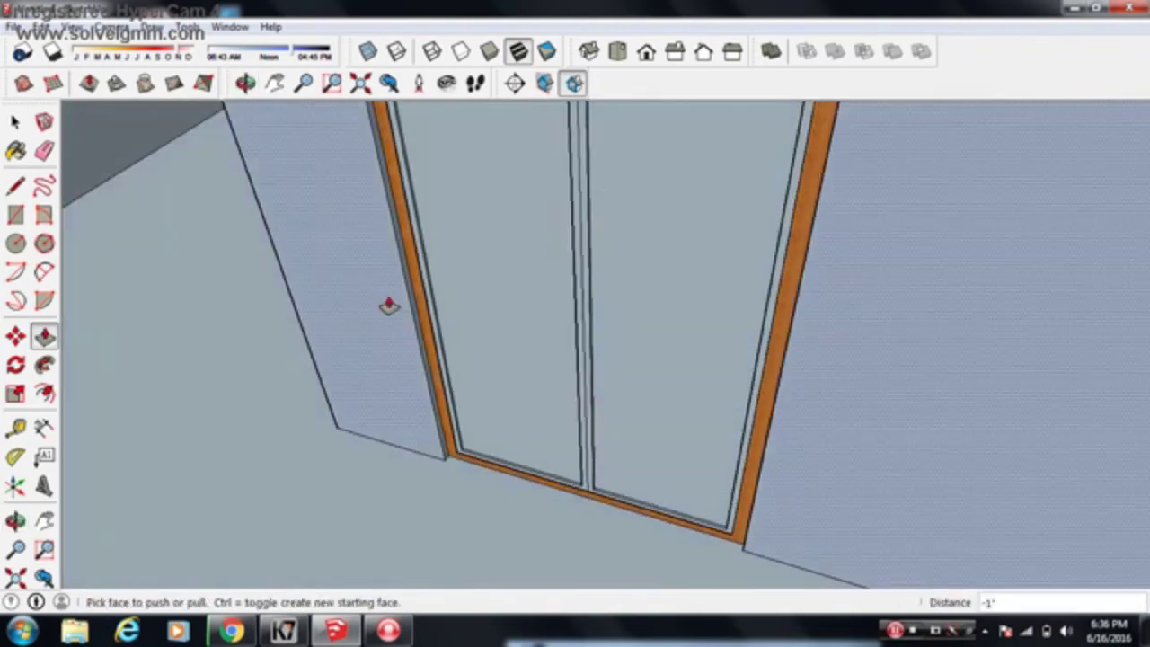
middle_click_drag(388, 307, 521, 337)
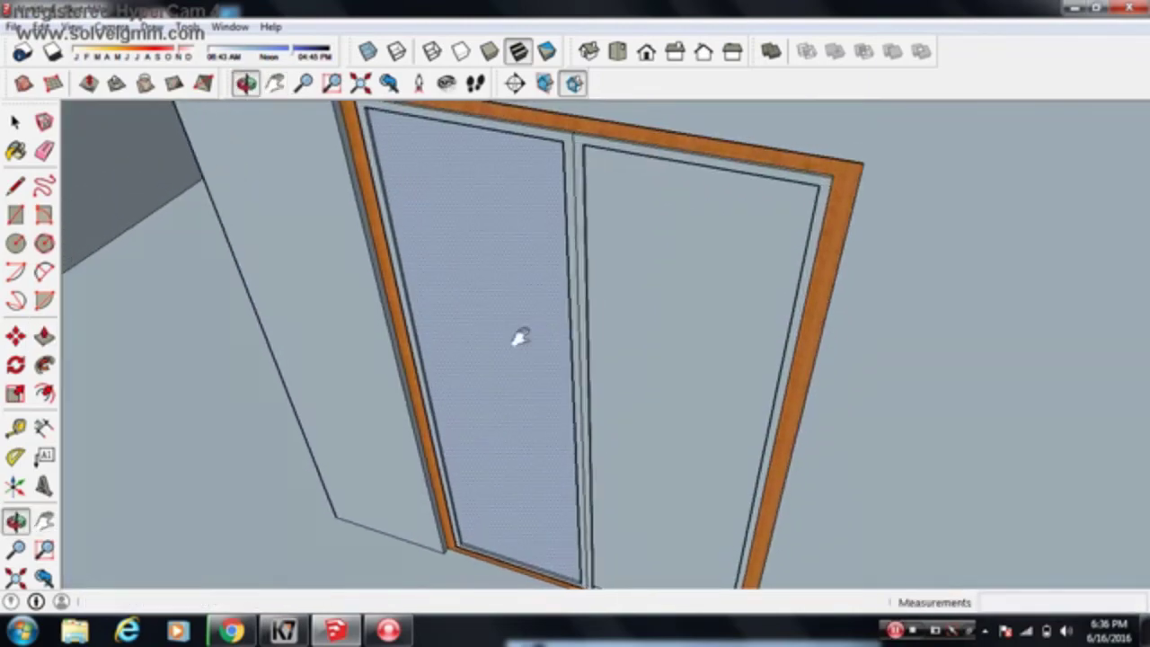
Paint both door leaves with the Wood_Floor texture, then close the Materials panel
left_click(15, 150)
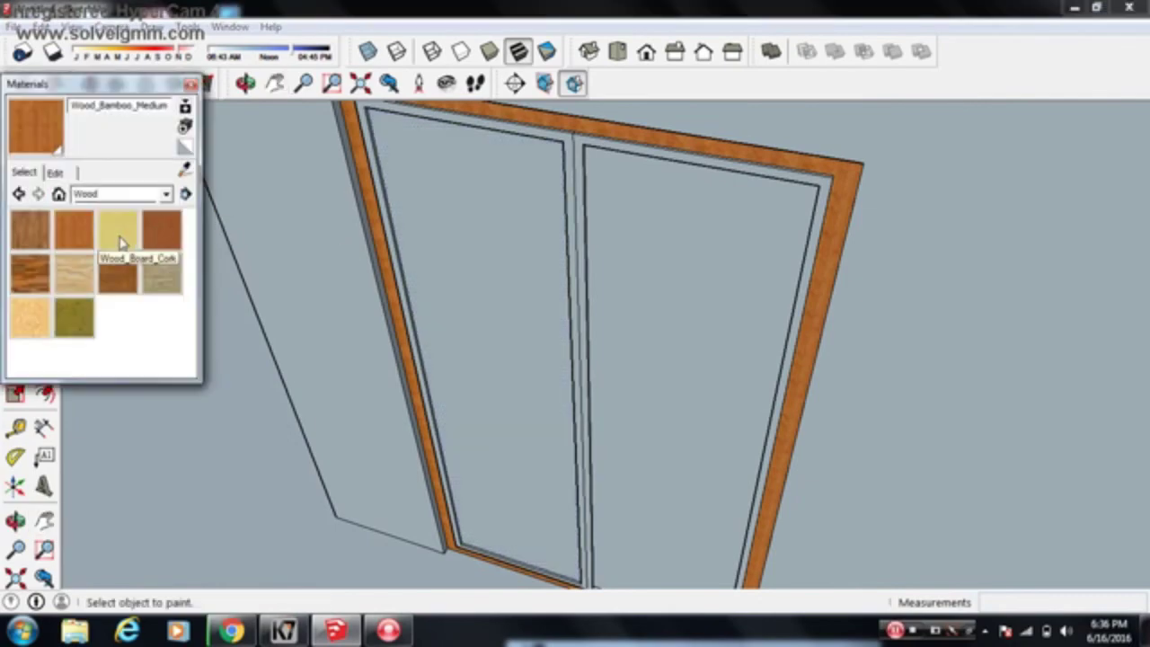
left_click(34, 234)
left_click(696, 299)
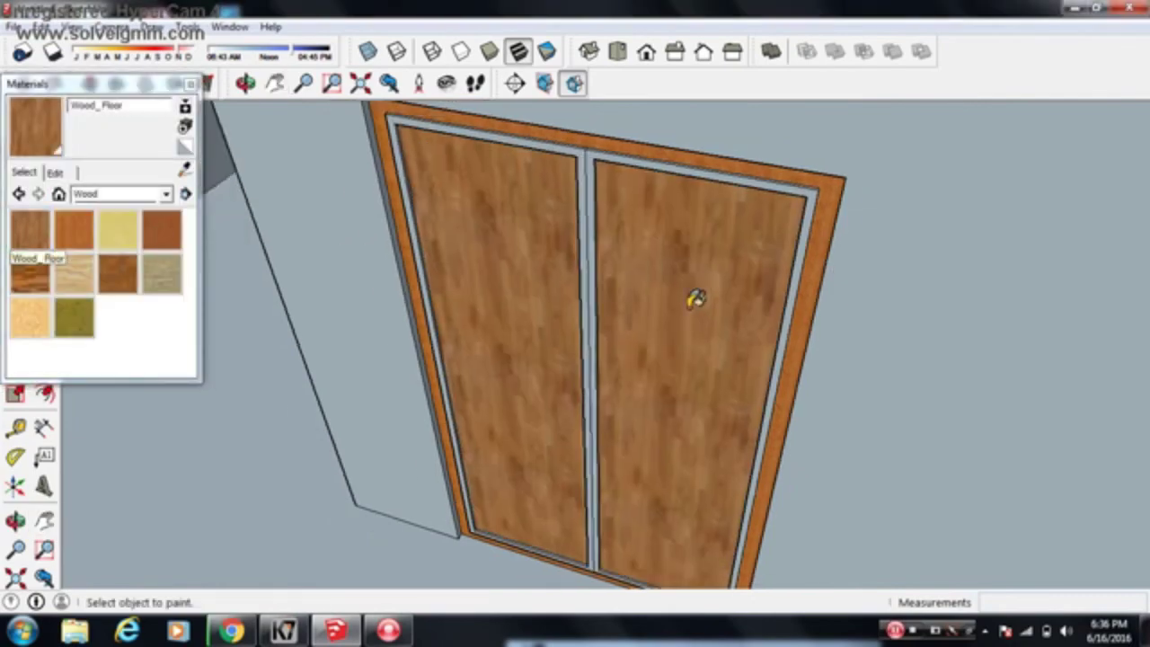
scroll(693, 328, "down", 3)
mouse_move(688, 359)
middle_mouse_down()
mouse_move(680, 308)
mouse_move(732, 362)
middle_mouse_up()
scroll(701, 319, "up", 3)
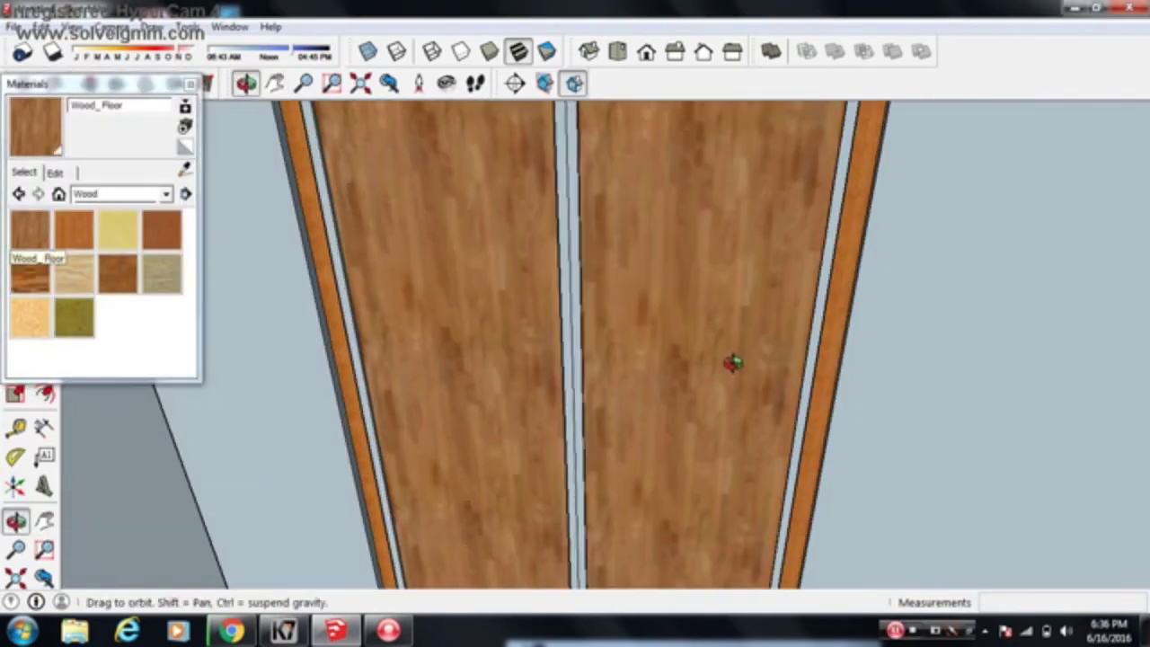
left_click(189, 85)
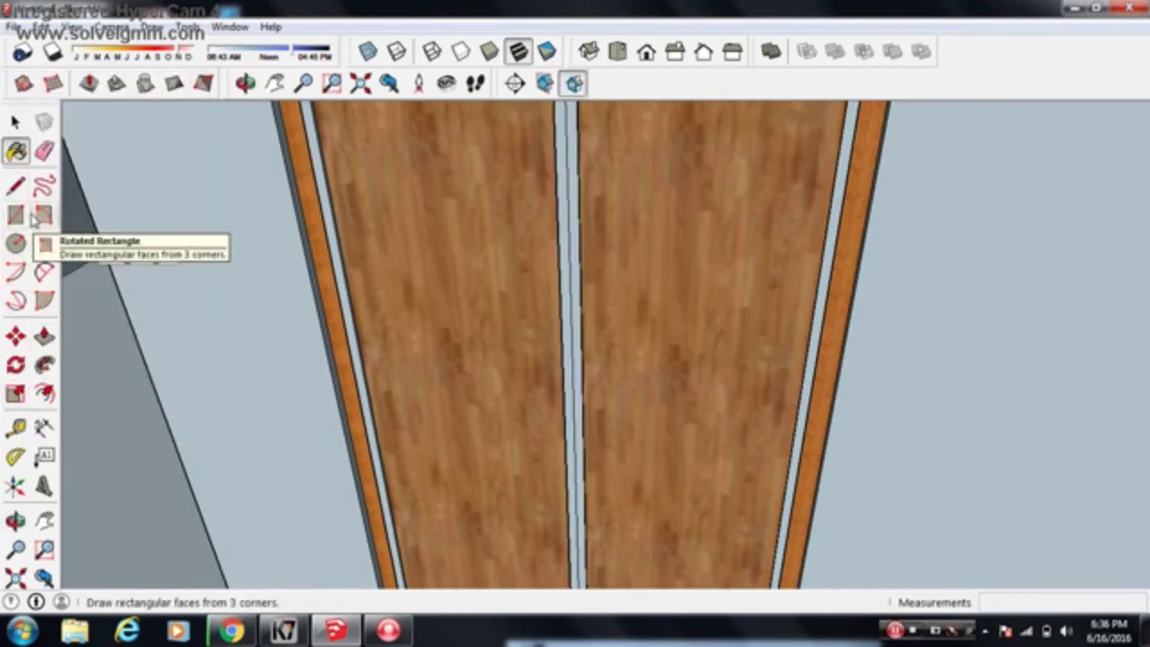
Draw small squares on the right door leaf and extrude them into two cube blocks
key("r")
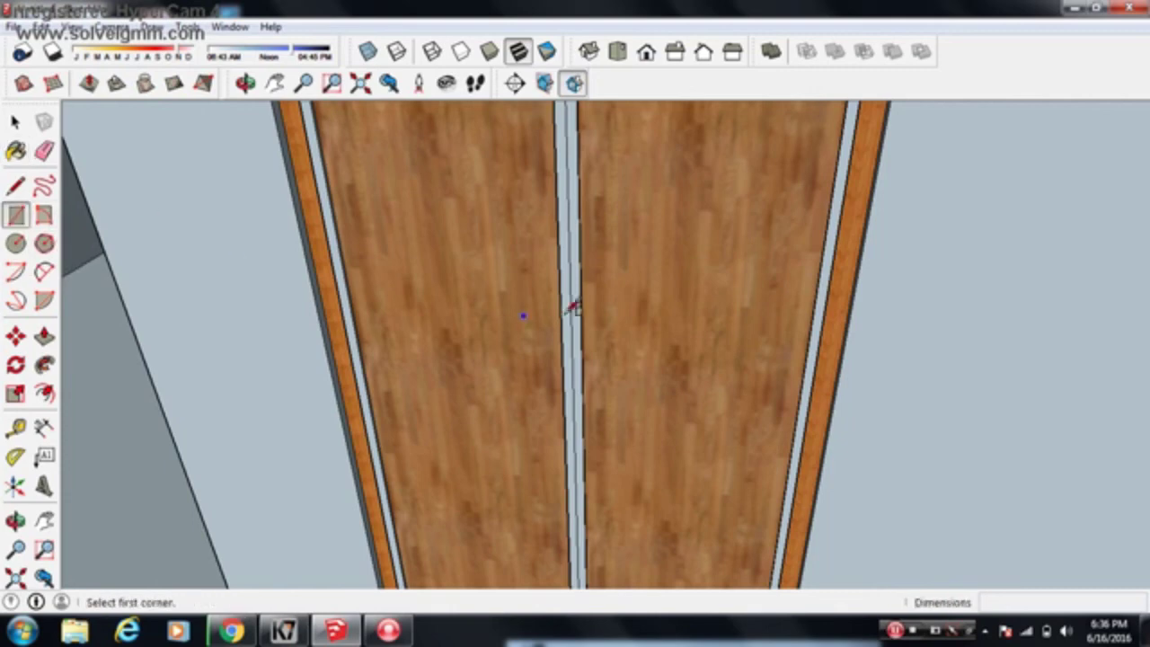
left_click(613, 363)
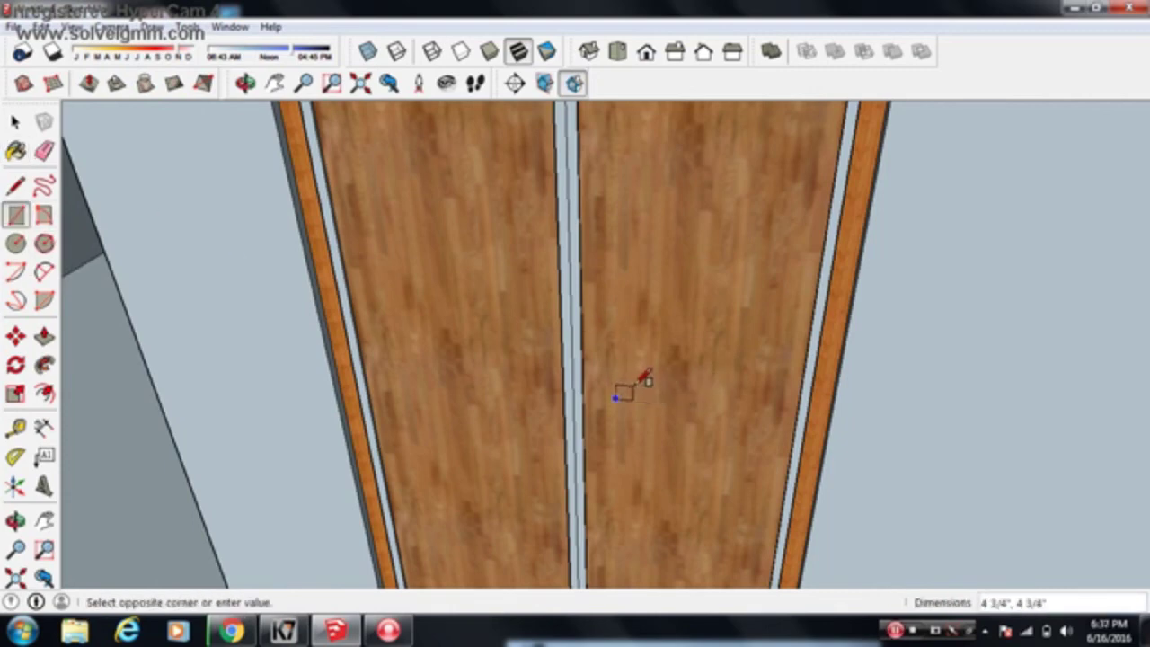
left_click(637, 384)
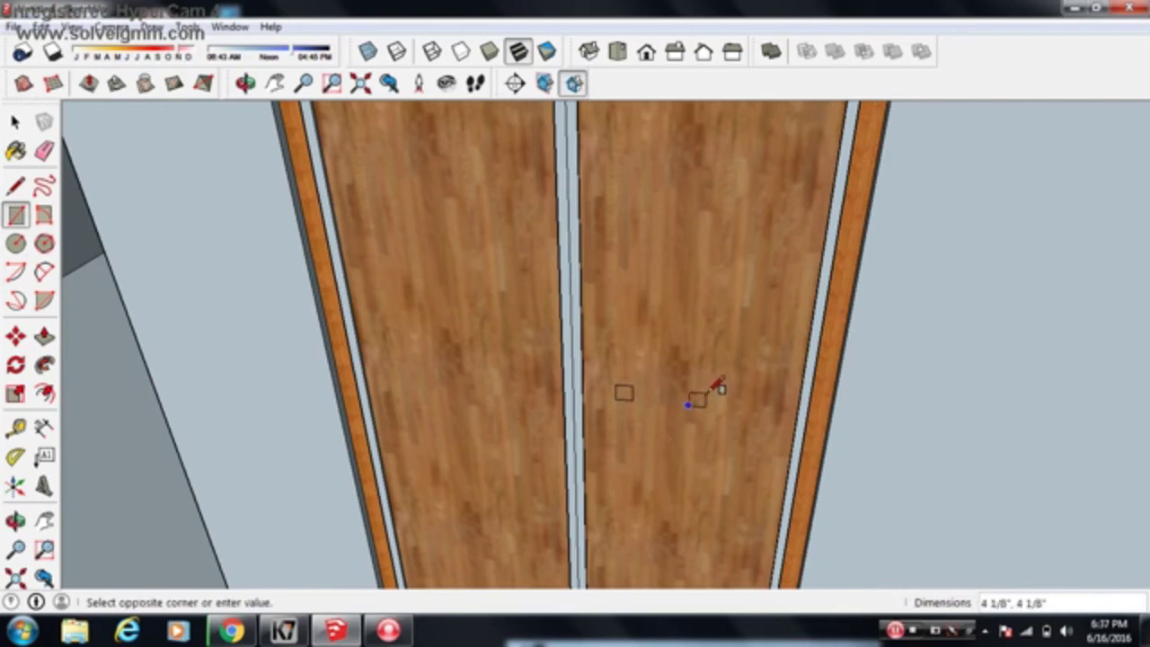
middle_click_drag(719, 391, 490, 457)
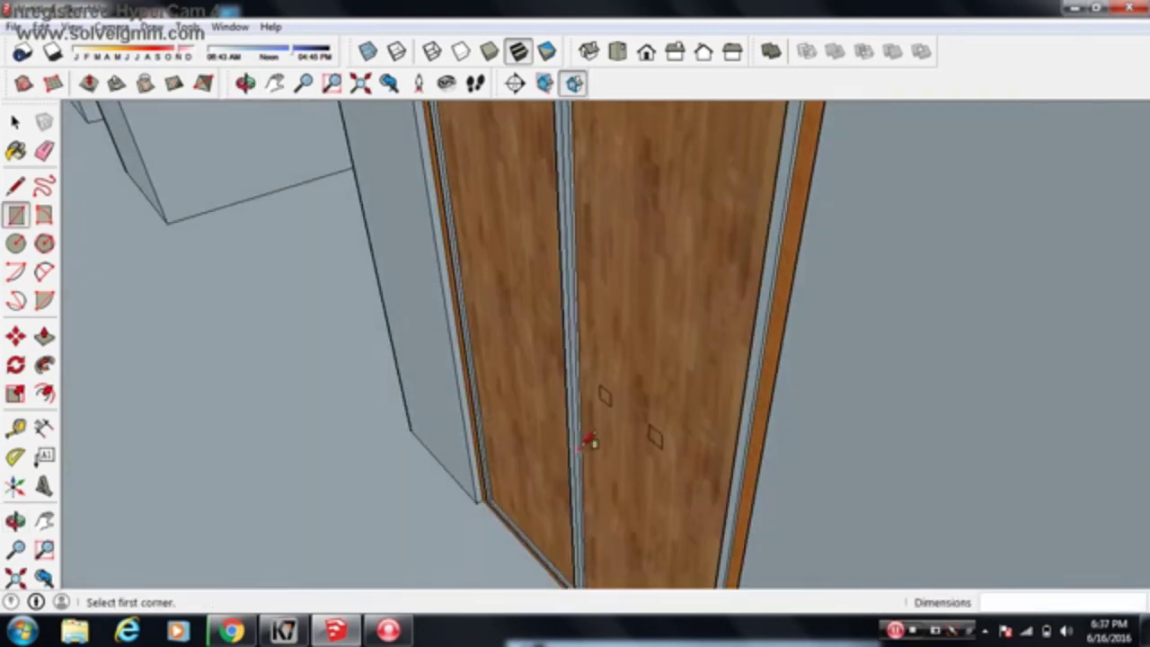
key("p")
scroll(630, 408, "up", 3)
left_click(619, 371)
left_click(601, 372)
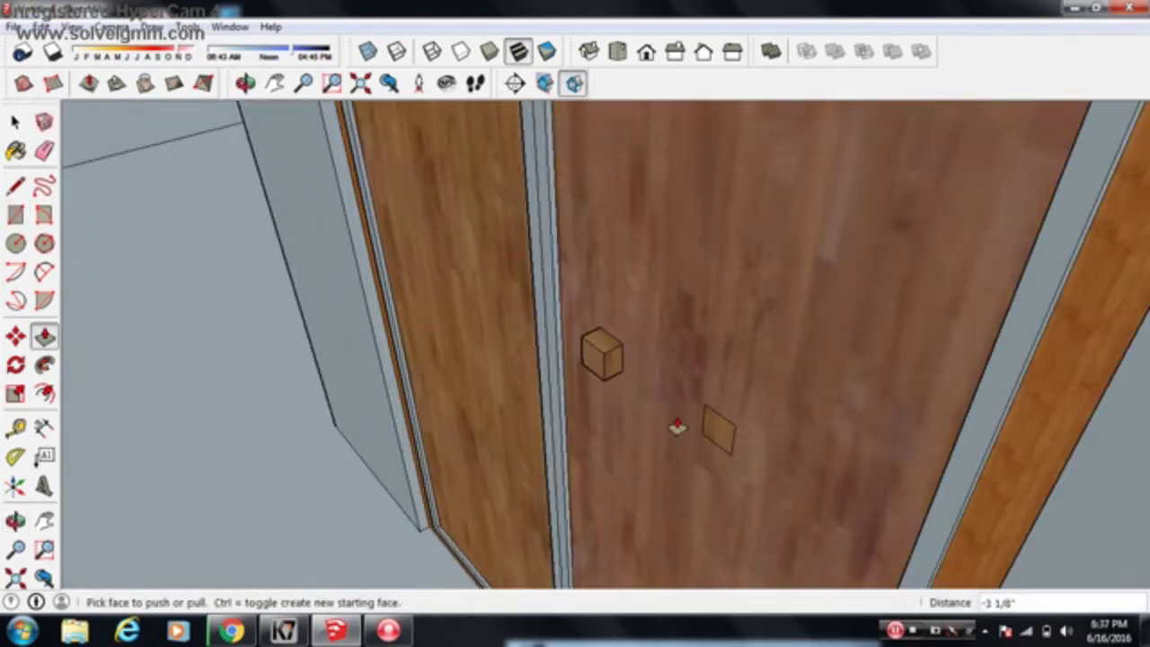
left_click(730, 440)
left_click(701, 452)
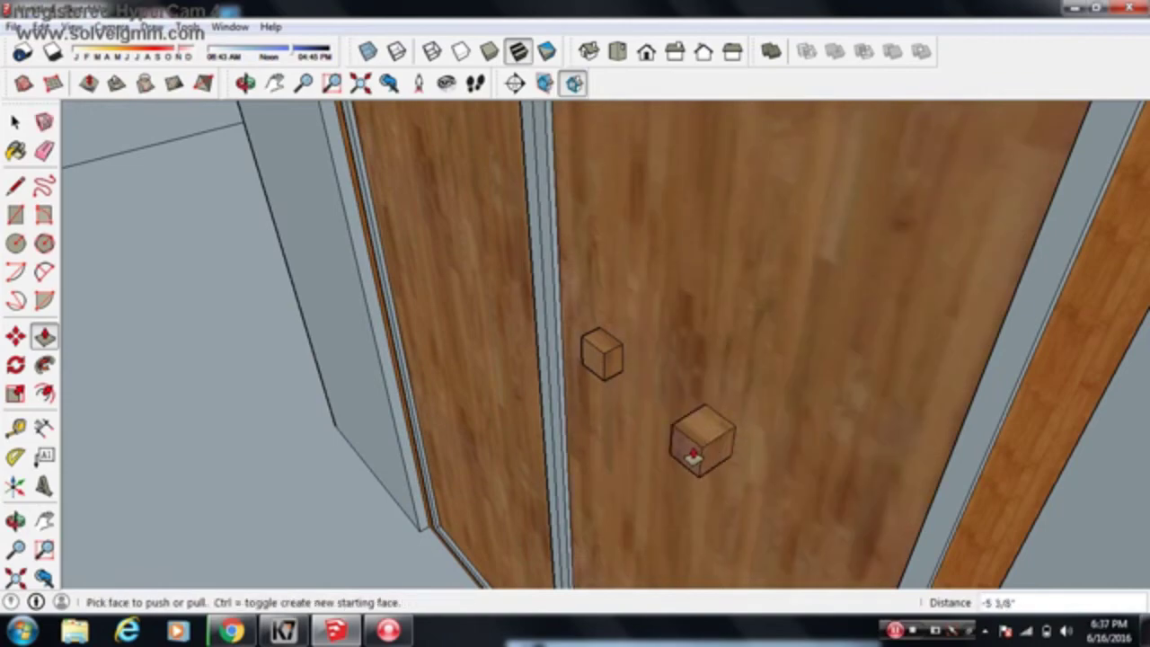
mouse_move(688, 458)
middle_mouse_down()
mouse_move(731, 480)
mouse_move(882, 329)
mouse_move(737, 321)
mouse_move(793, 323)
mouse_move(809, 301)
mouse_move(791, 297)
middle_mouse_up()
scroll(782, 296, "up", 2)
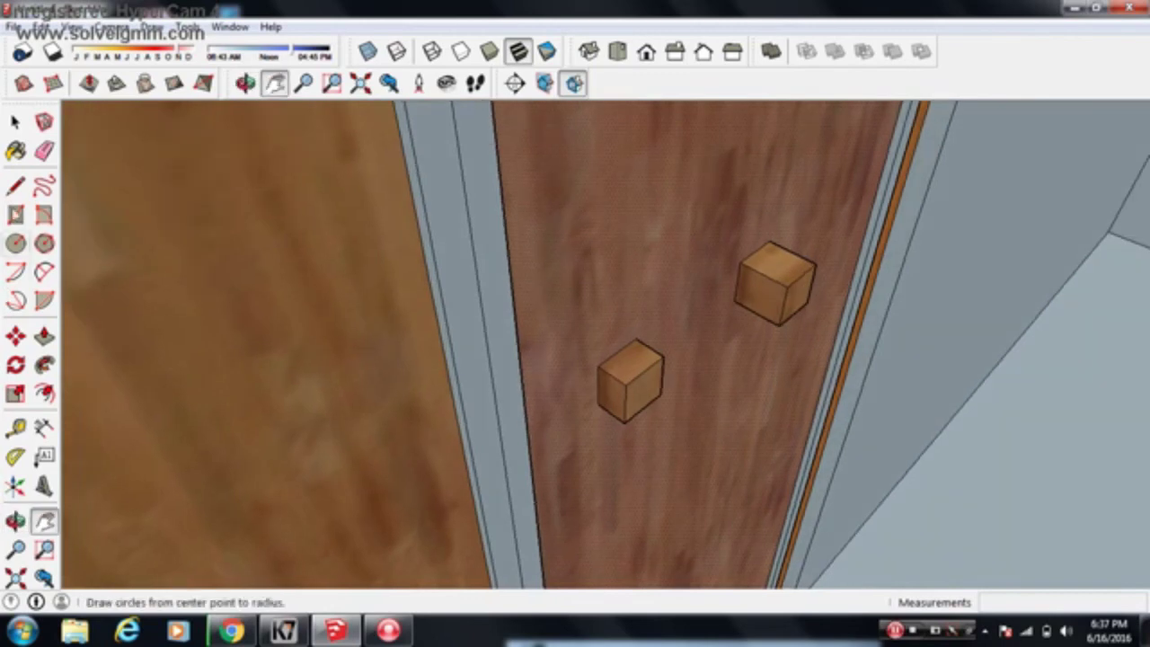
Draw a circle on the upper cube and extrude it into a bar reaching the lower cube
left_click(15, 244)
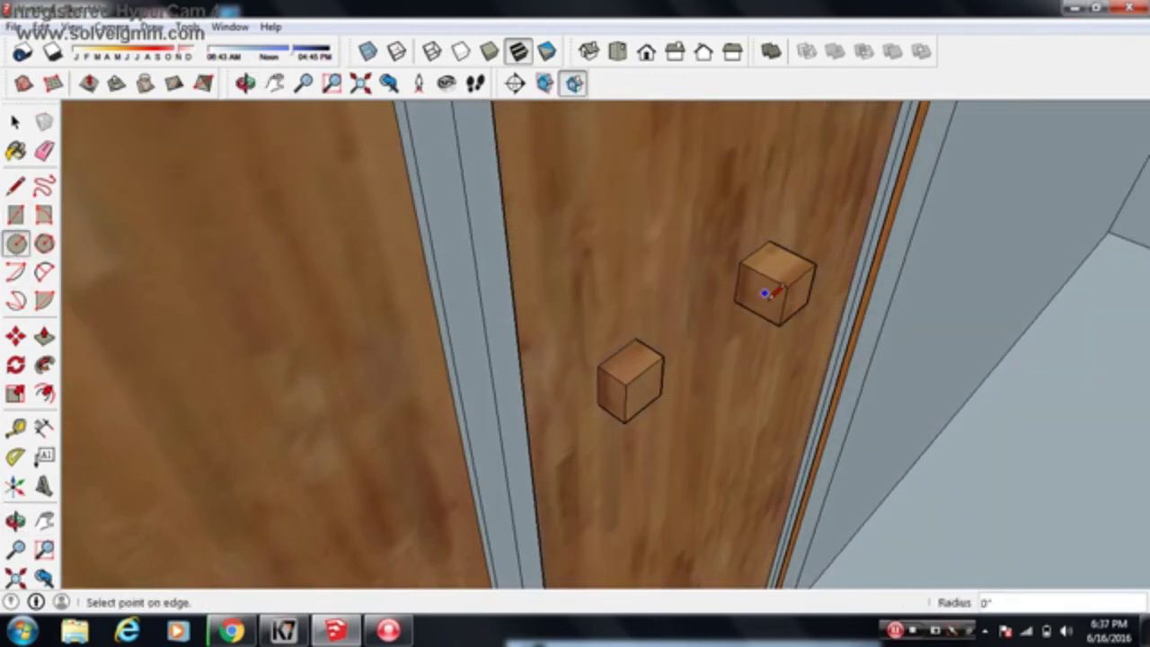
middle_click_drag(848, 299, 786, 303)
key("p")
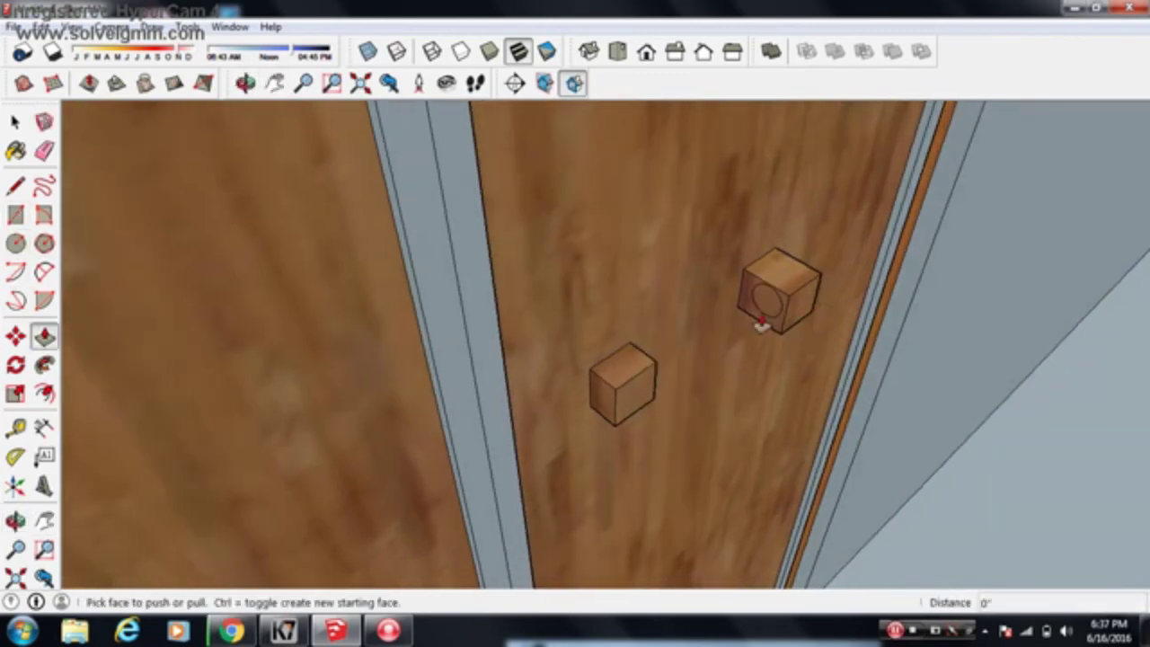
left_click_drag(763, 310, 617, 412)
middle_click_drag(688, 403, 580, 283)
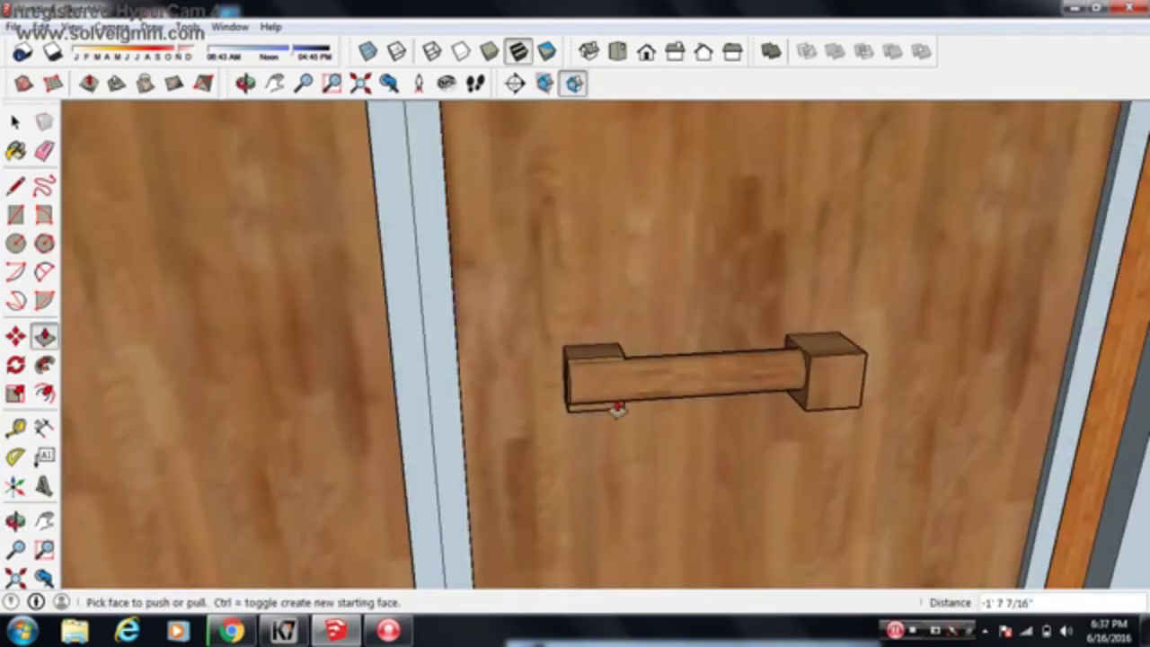
left_click_drag(616, 410, 621, 419)
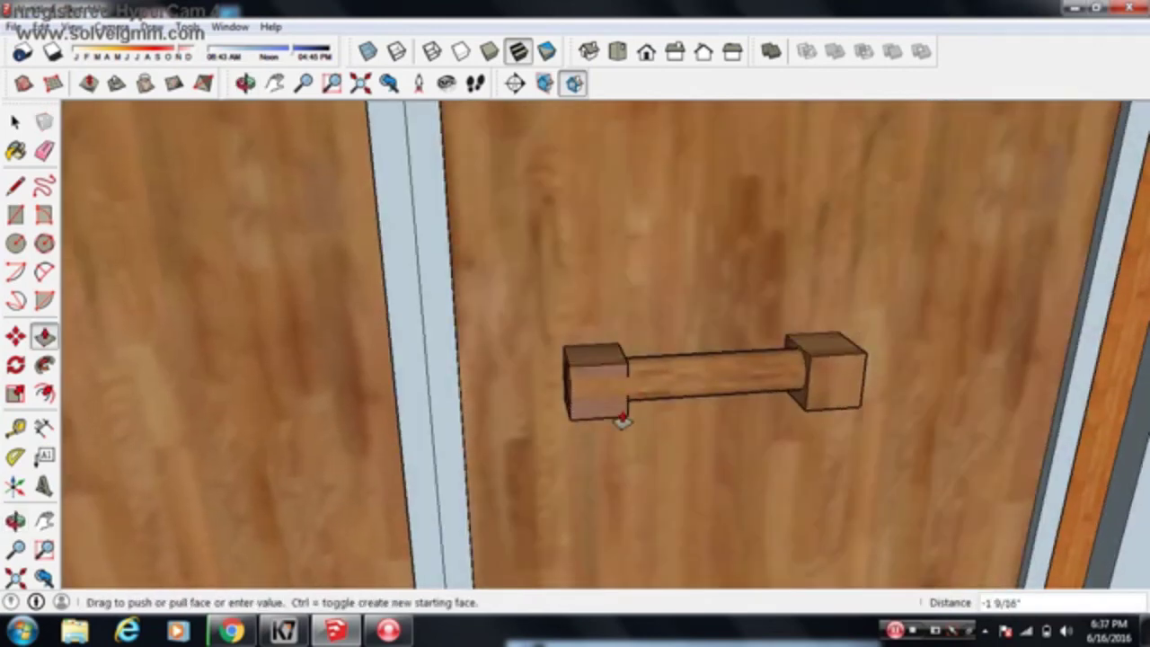
scroll(630, 425, "down", 3)
scroll(619, 431, "down", 5)
mouse_move(619, 431)
middle_mouse_down()
mouse_move(688, 503)
mouse_move(691, 468)
mouse_move(719, 459)
middle_mouse_up()
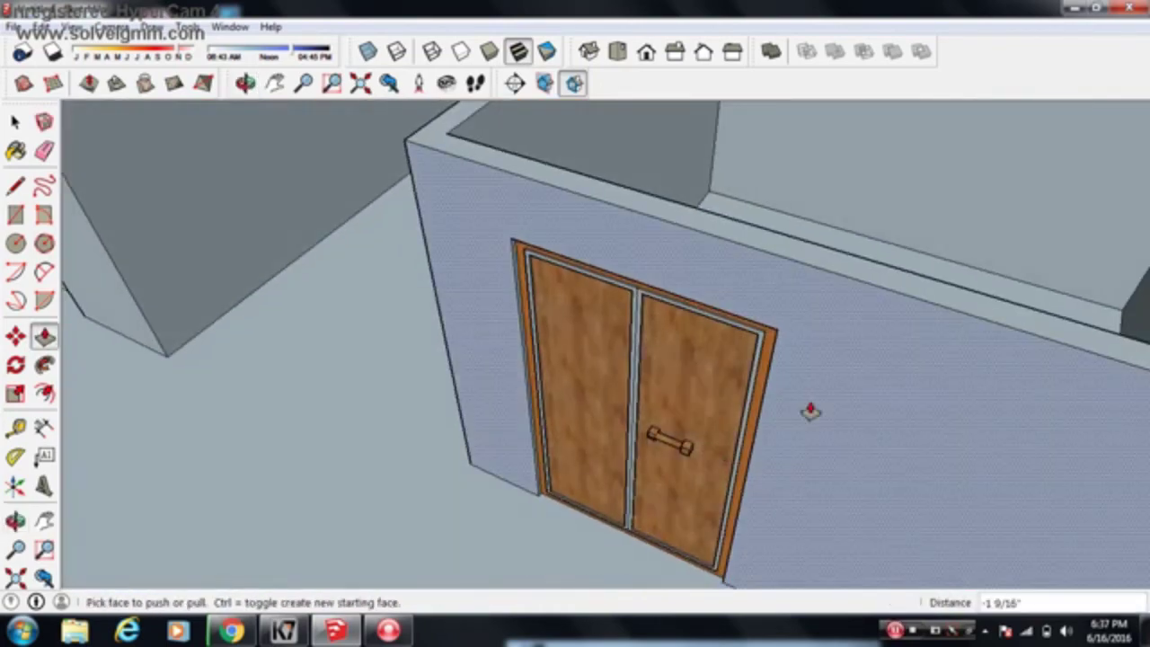
Zoom out, pan and orbit to an overview of the whole house with its double door
scroll(810, 412, "down", 3)
mouse_move(547, 329)
middle_mouse_down("shift")
mouse_move(527, 334)
mouse_move(606, 324)
mouse_move(605, 289)
middle_mouse_up("shift")
mouse_move(640, 333)
middle_mouse_down("shift")
mouse_move(558, 310)
mouse_move(722, 308)
middle_mouse_up("shift")
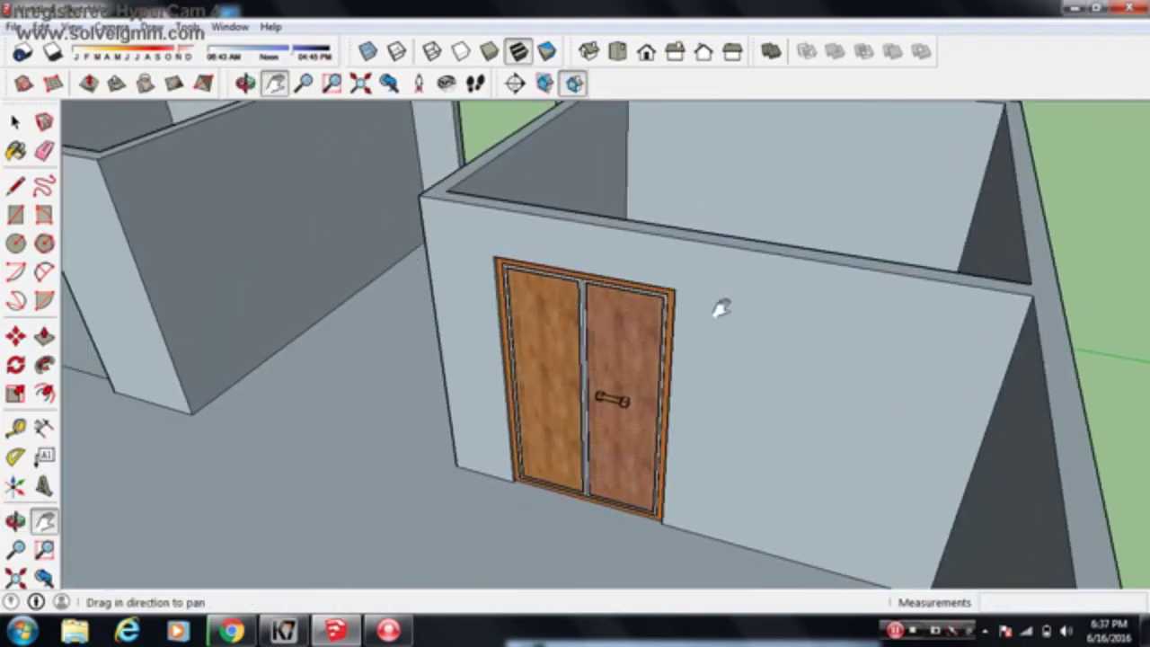
middle_click_drag(572, 321, 605, 335, "shift")
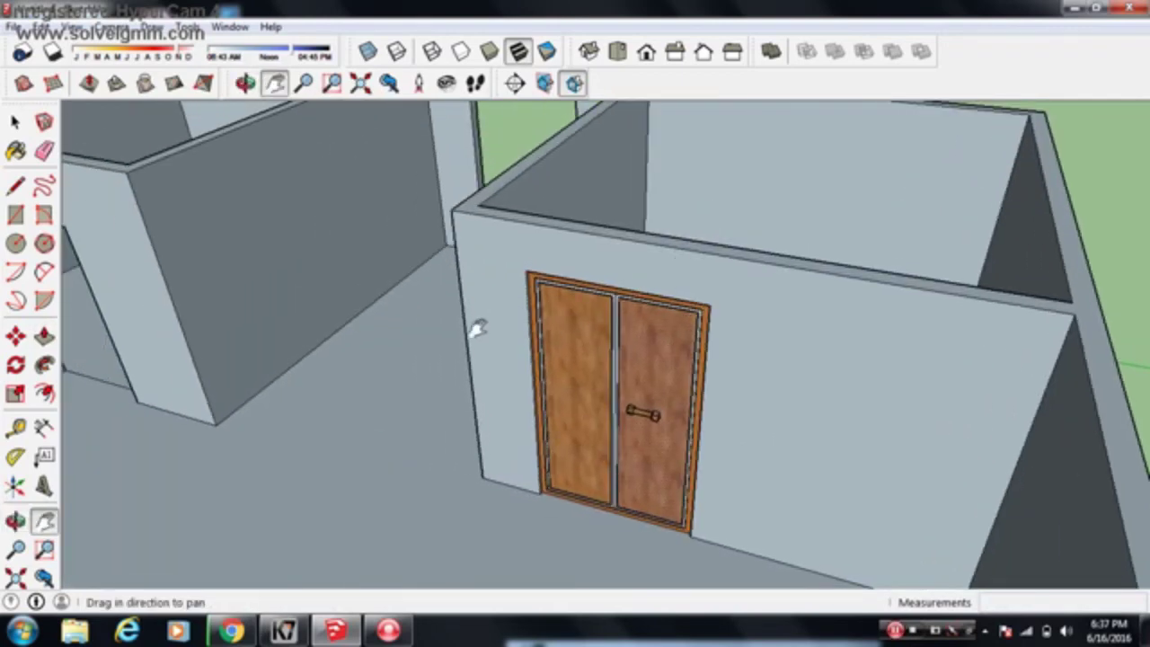
middle_click_drag(477, 329, 528, 338, "shift")
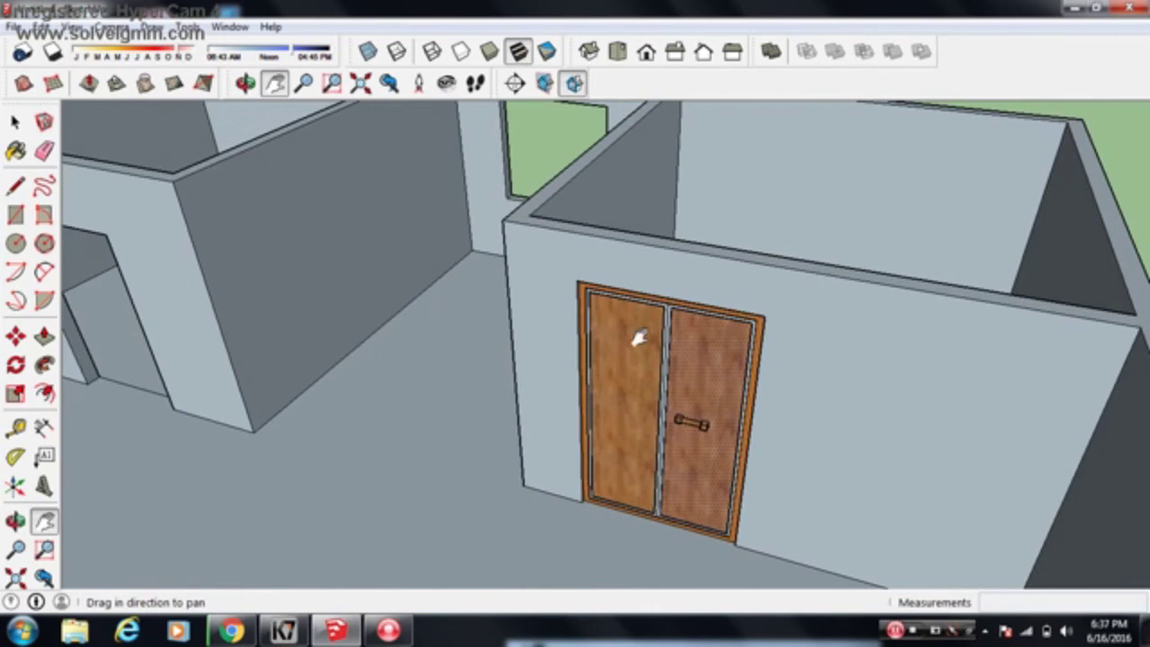
scroll(640, 337, "down", 5)
middle_click_drag(683, 326, 729, 334)
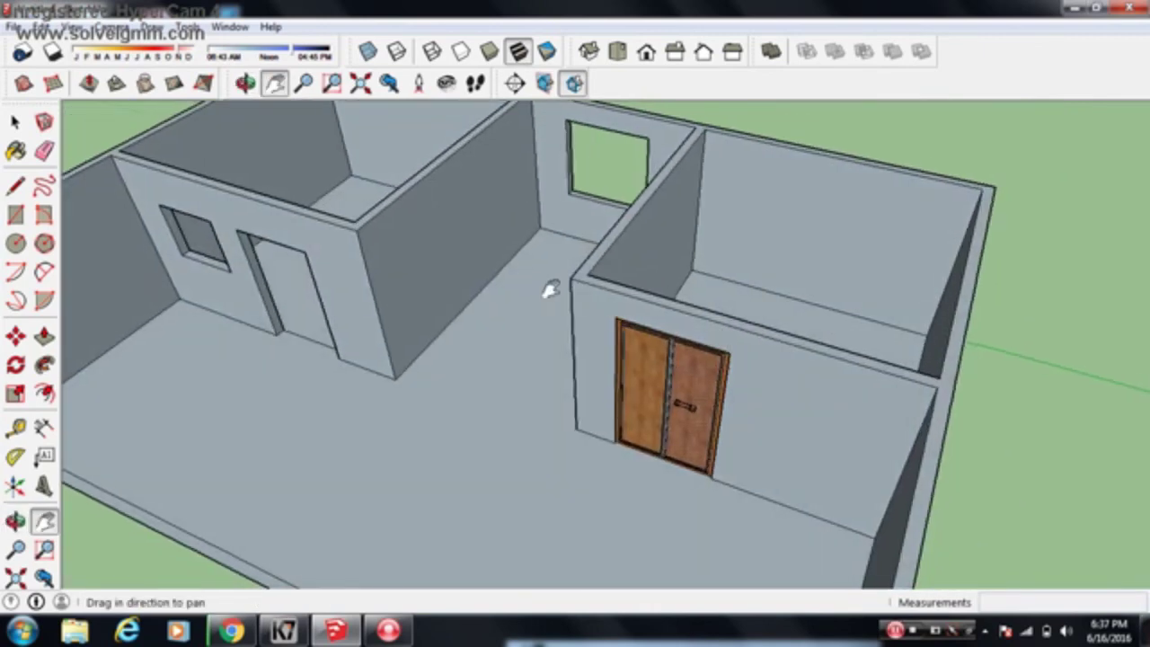
left_click_drag(551, 289, 558, 291)
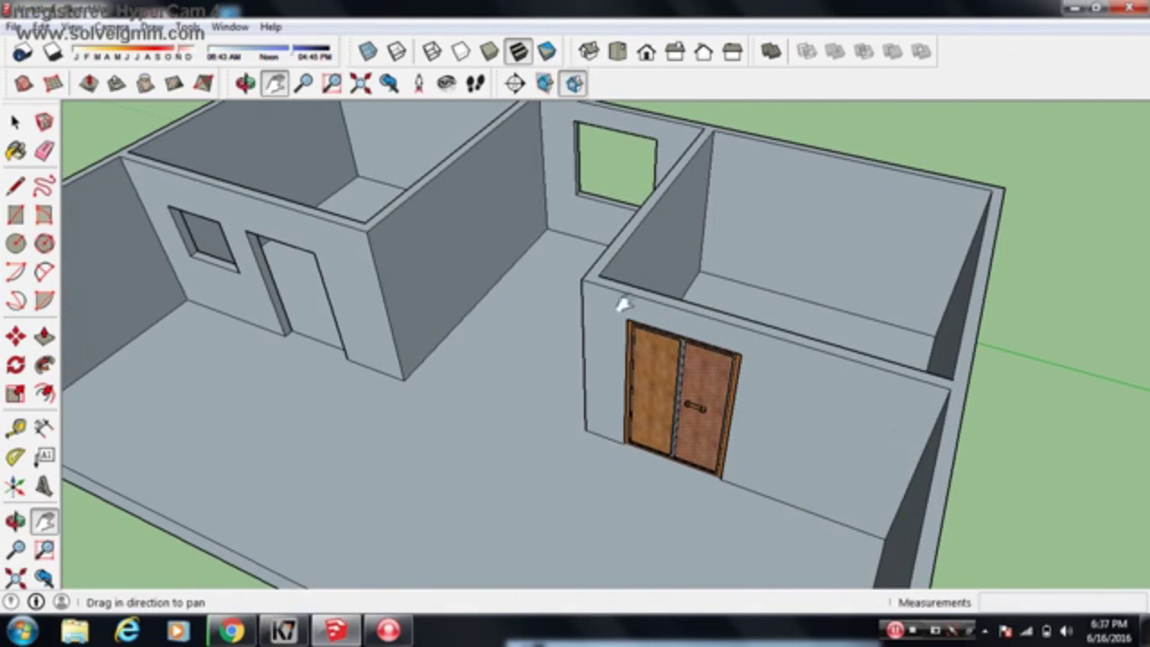
middle_click_drag(623, 306, 743, 249)
scroll(727, 216, "down", 3)
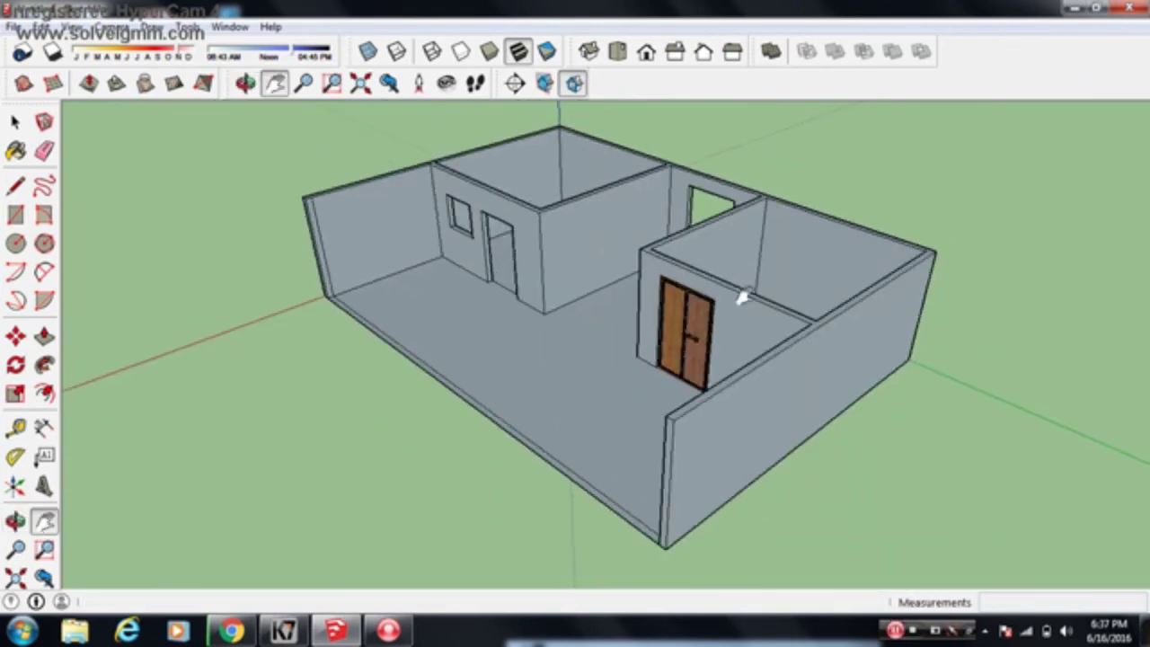
mouse_move(811, 327)
middle_mouse_down()
mouse_move(830, 404)
mouse_move(599, 357)
mouse_move(719, 387)
mouse_move(847, 458)
middle_mouse_up()
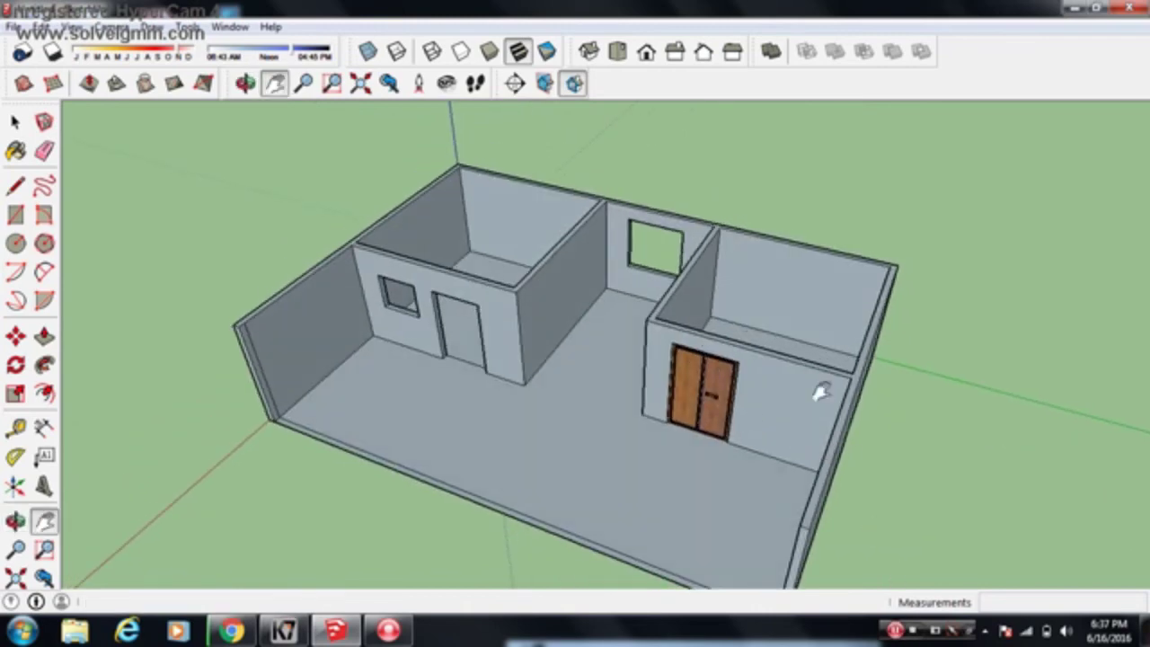